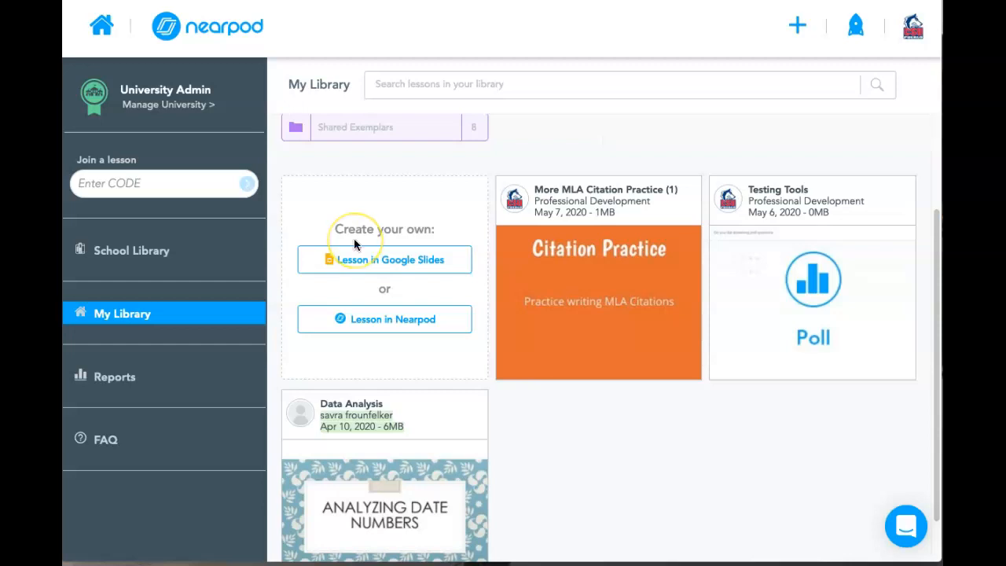
Create a new lesson in Nearpod instead of in Google Slides.
{"action": "left_click", "coordinate": [388, 268]}
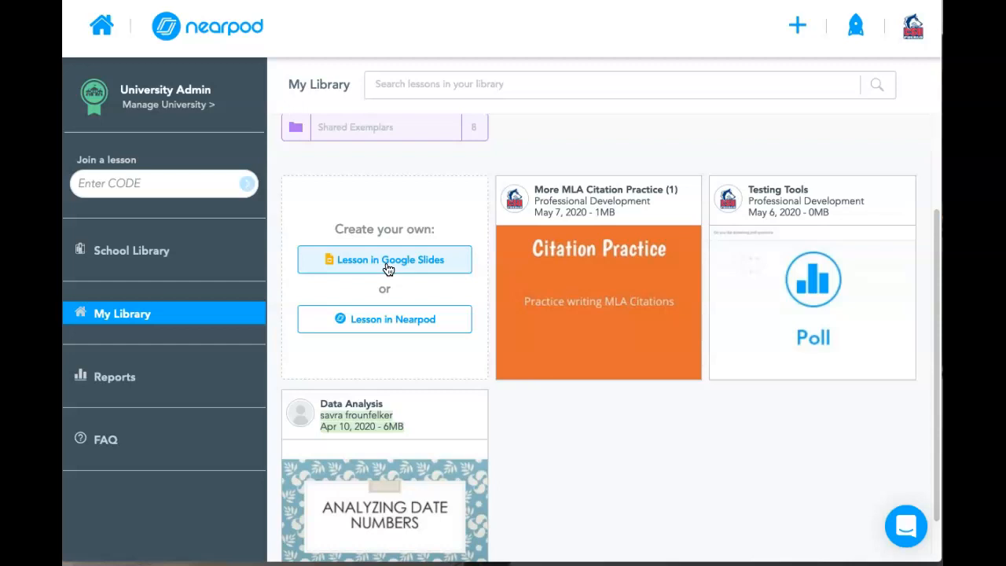
{"action": "left_click", "coordinate": [377, 323]}
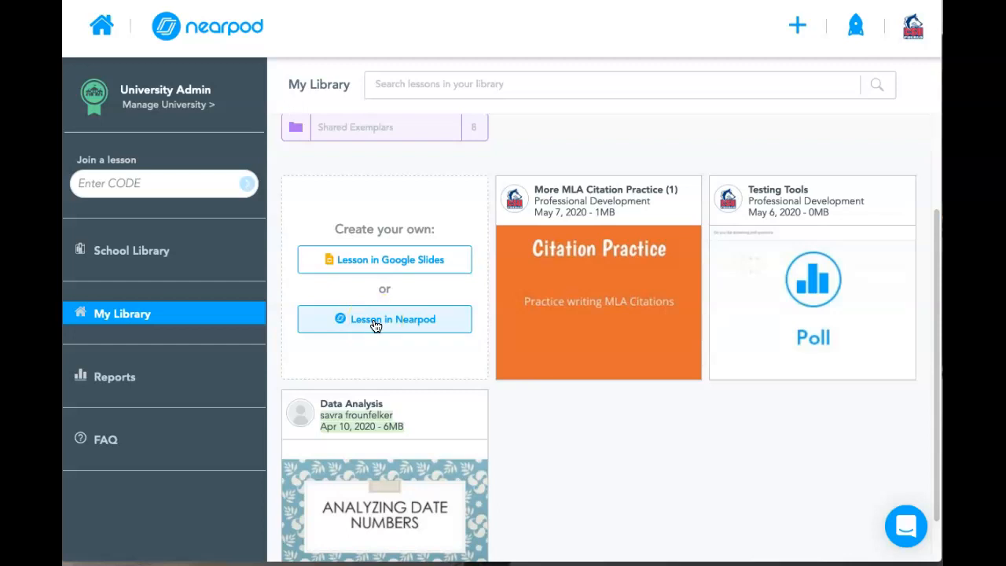
{"action": "left_click", "coordinate": [377, 325]}
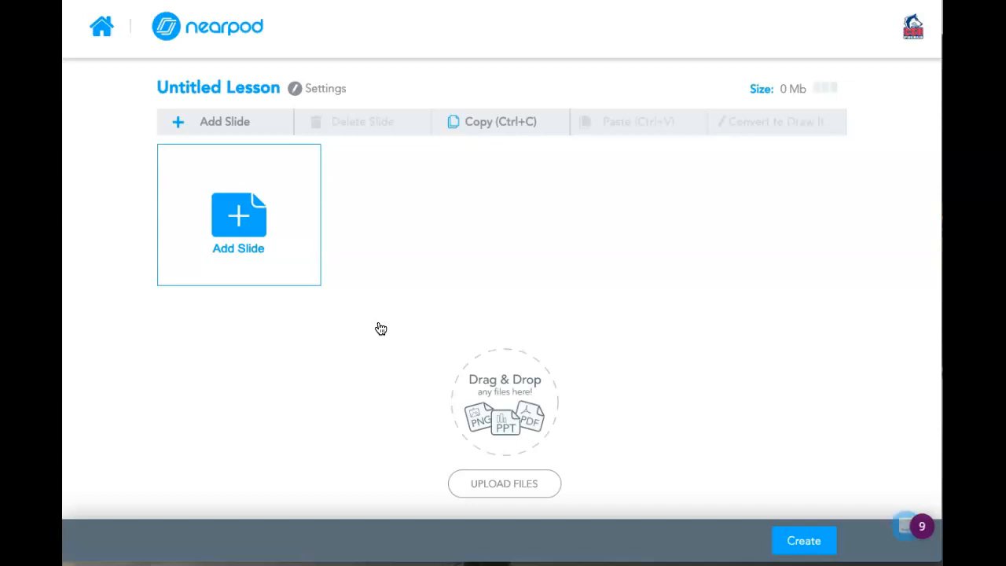
Upload the "High Impact Strategies to Fuel Learning" presentation file into the untitled lesson.
{"action": "left_click", "coordinate": [250, 236]}
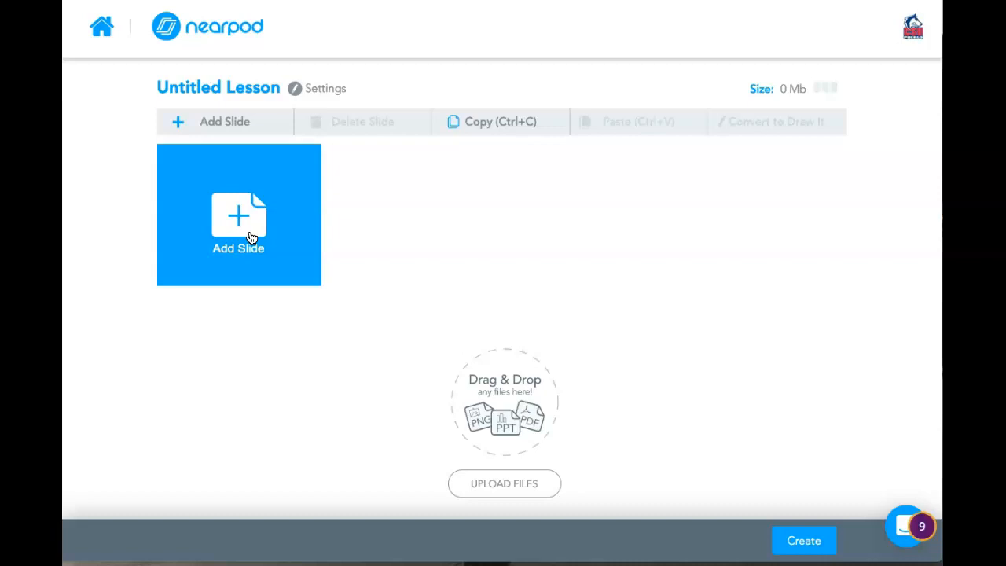
{"action": "left_click", "coordinate": [481, 479]}
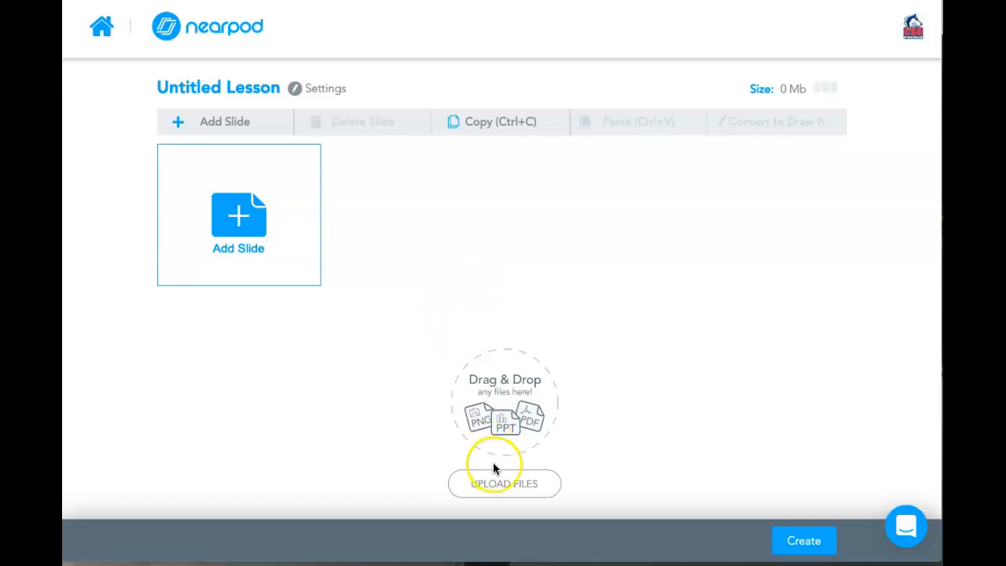
{"action": "left_click", "coordinate": [497, 486]}
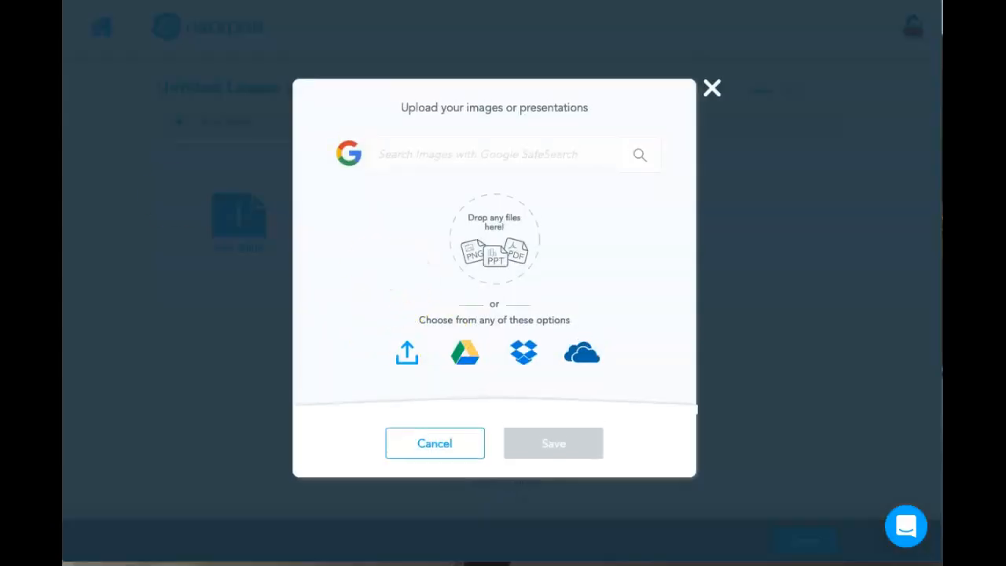
{"action": "left_click_drag", "start_coordinate": [184, 140], "coordinate": [485, 240]}
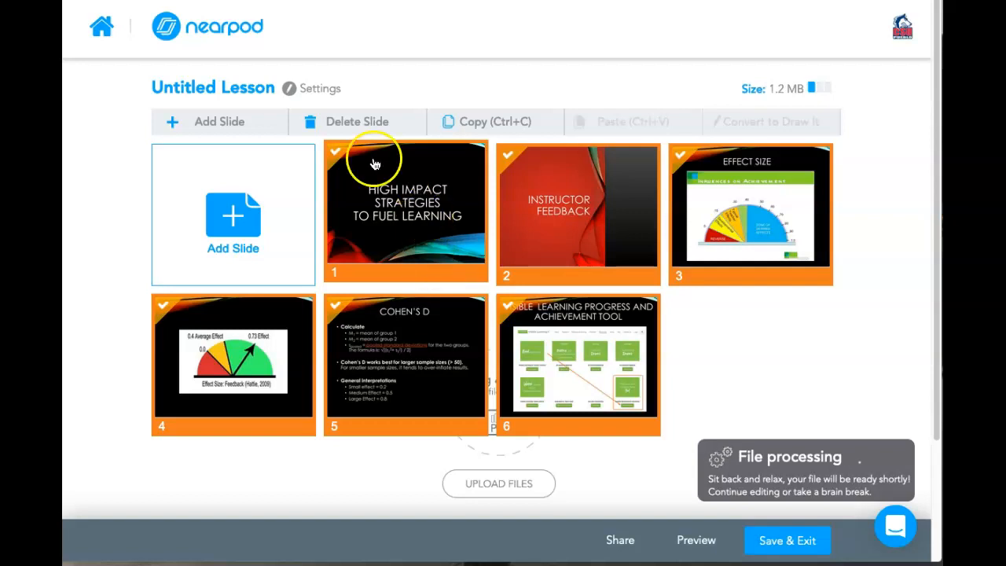
Deselect all of the uploaded slides in the lesson.
{"action": "left_click", "coordinate": [326, 128]}
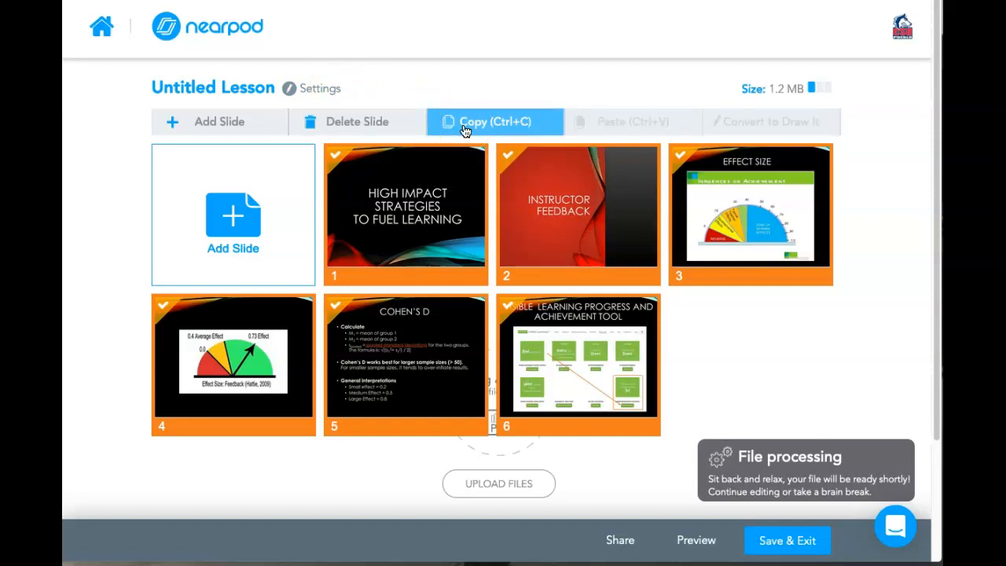
{"action": "left_click", "coordinate": [715, 323]}
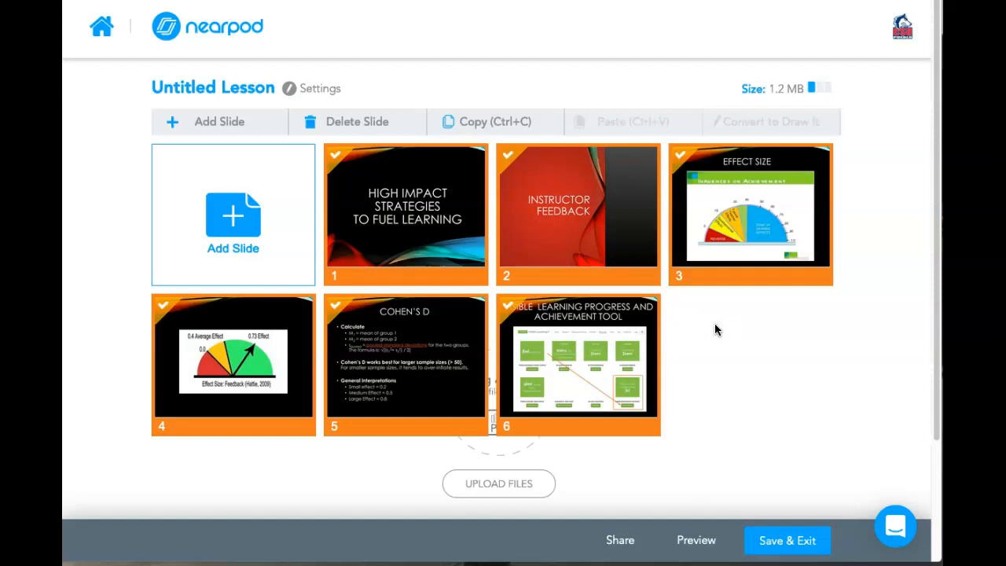
{"action": "left_click", "coordinate": [689, 331]}
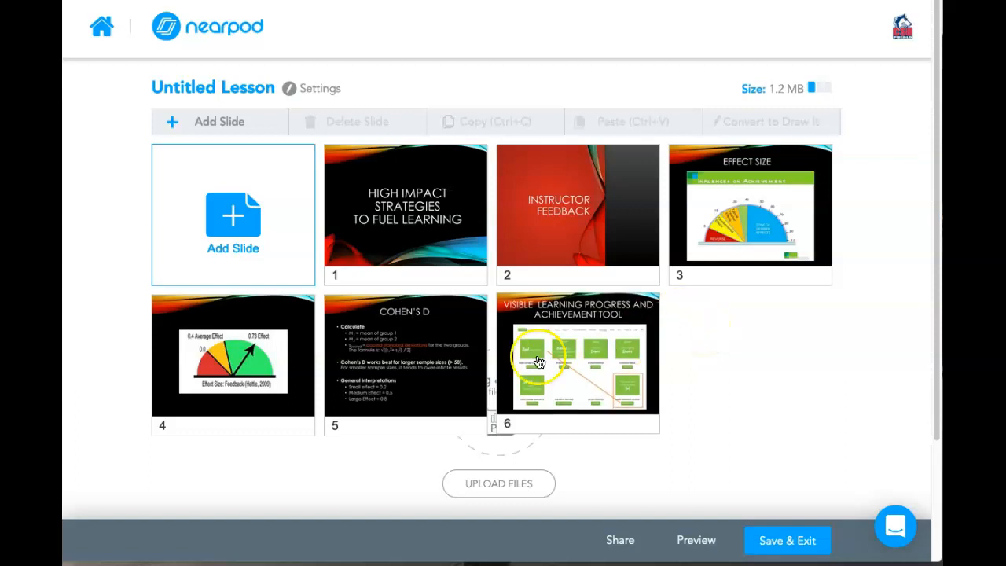
Rename the untitled lesson as "Instructional Feedback".
{"action": "left_click", "coordinate": [238, 87]}
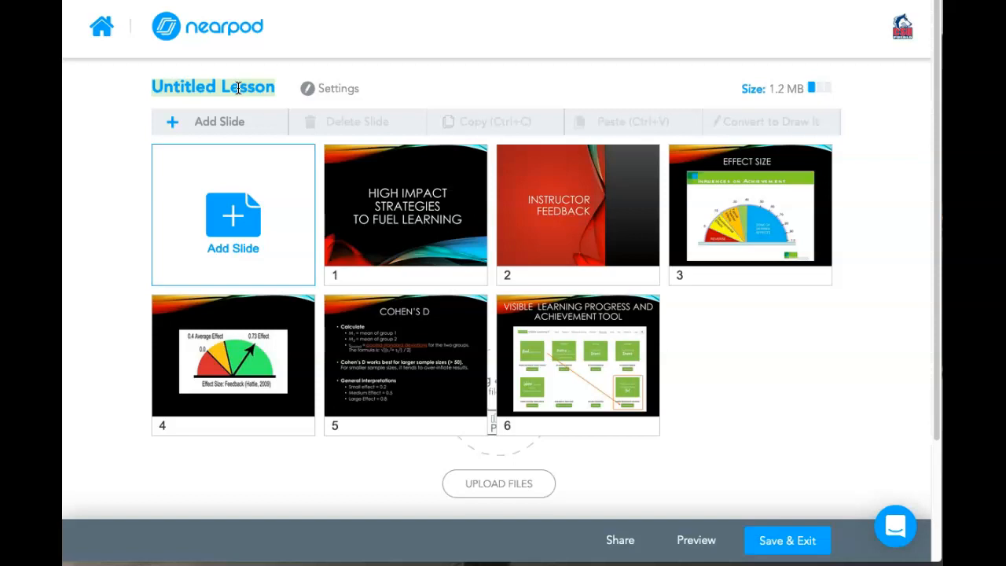
{"action": "type", "text": "Fe"}
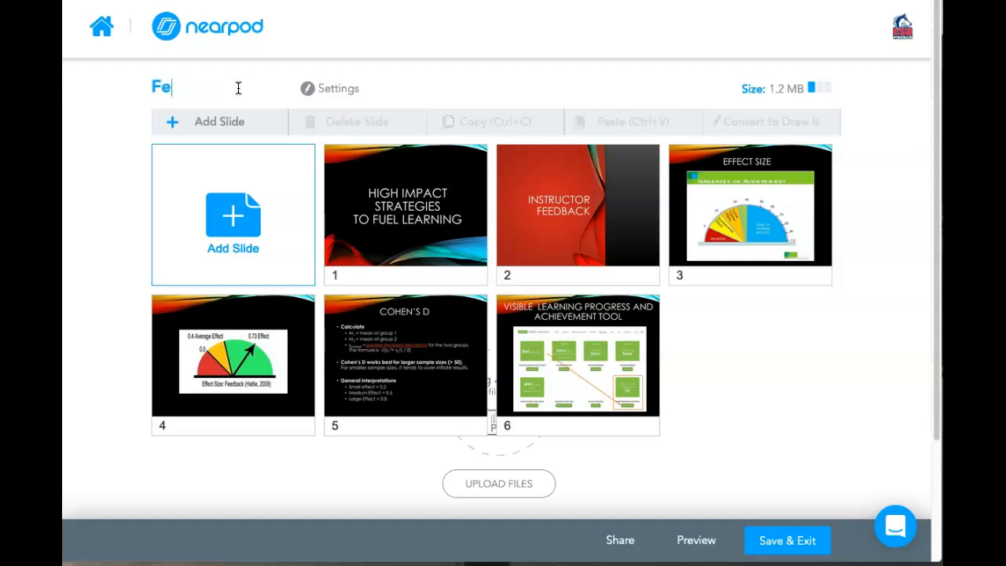
{"action": "type", "text": "edback"}
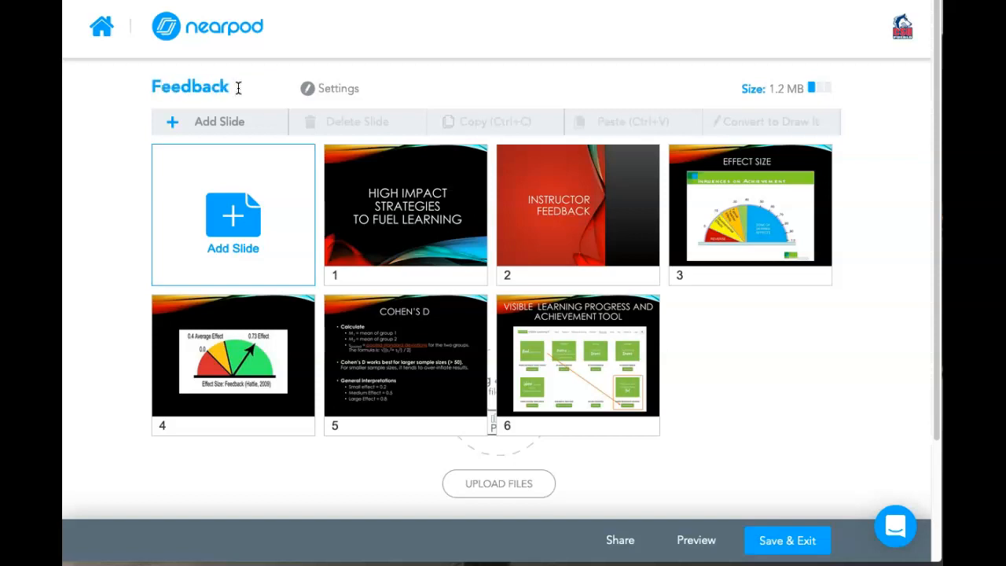
{"action": "left_click", "coordinate": [159, 87]}
{"action": "type", "text": "Instructiona"}
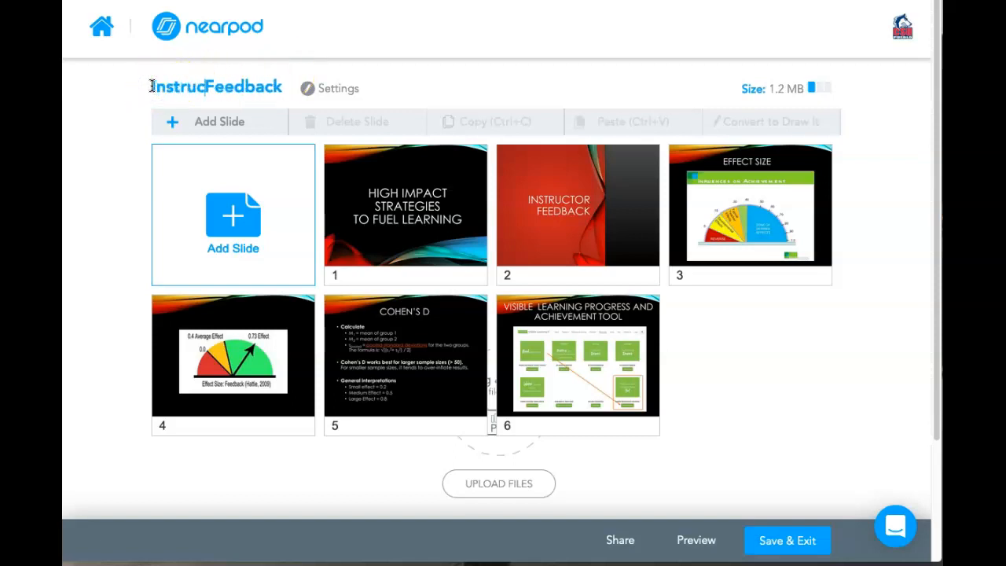
{"action": "type", "text": "l"}
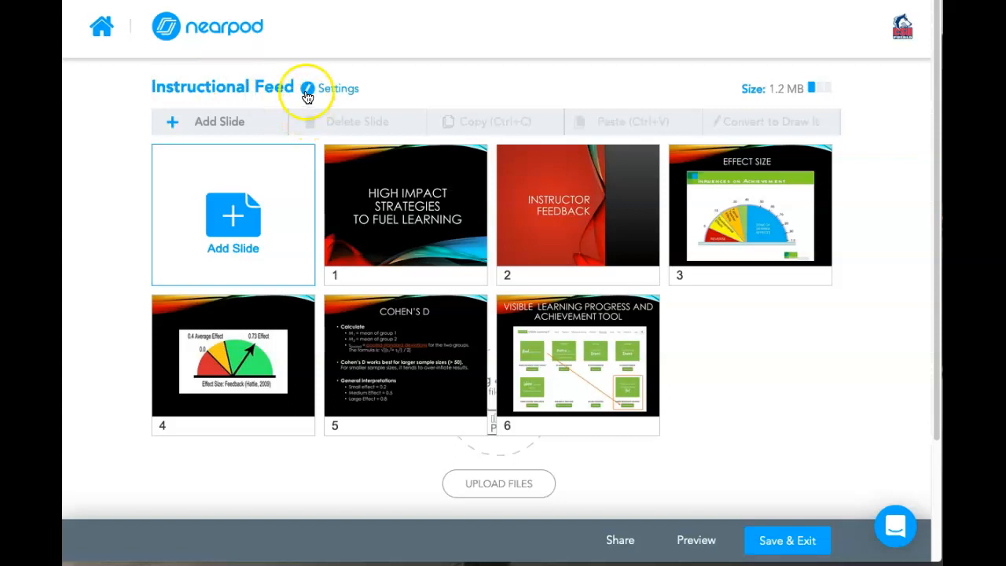
In the lesson details, set the grade to Higher Ed and the subject to Professional Development, and submit them.
{"action": "left_click", "coordinate": [307, 95]}
{"action": "left_click", "coordinate": [375, 96]}
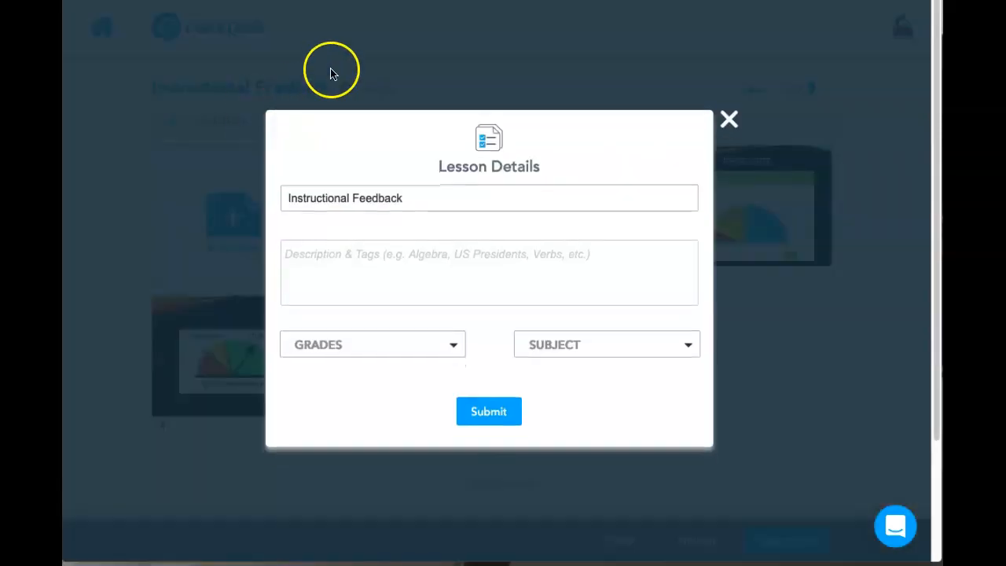
{"action": "left_click", "coordinate": [379, 288]}
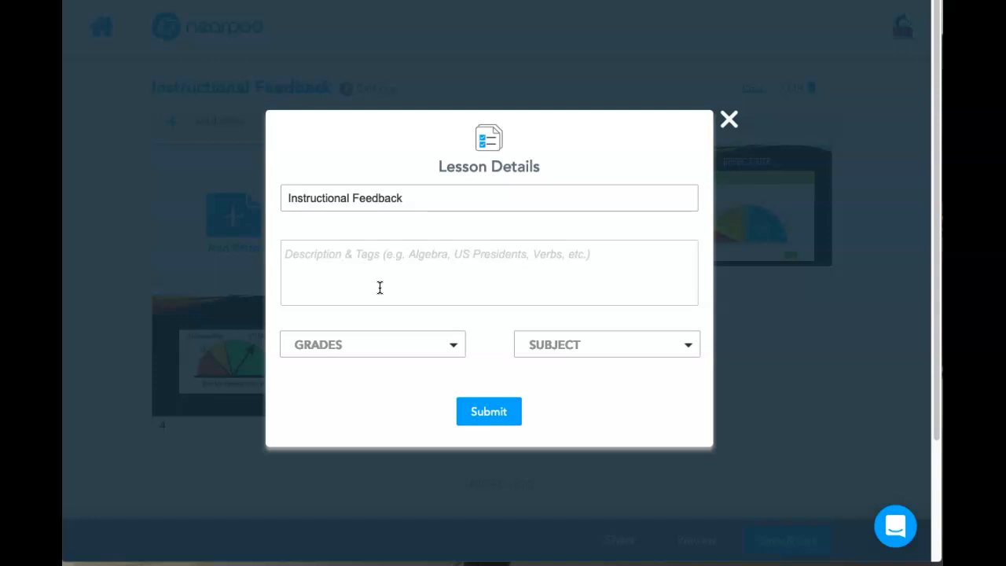
{"action": "left_click", "coordinate": [350, 344]}
{"action": "left_click", "coordinate": [396, 275]}
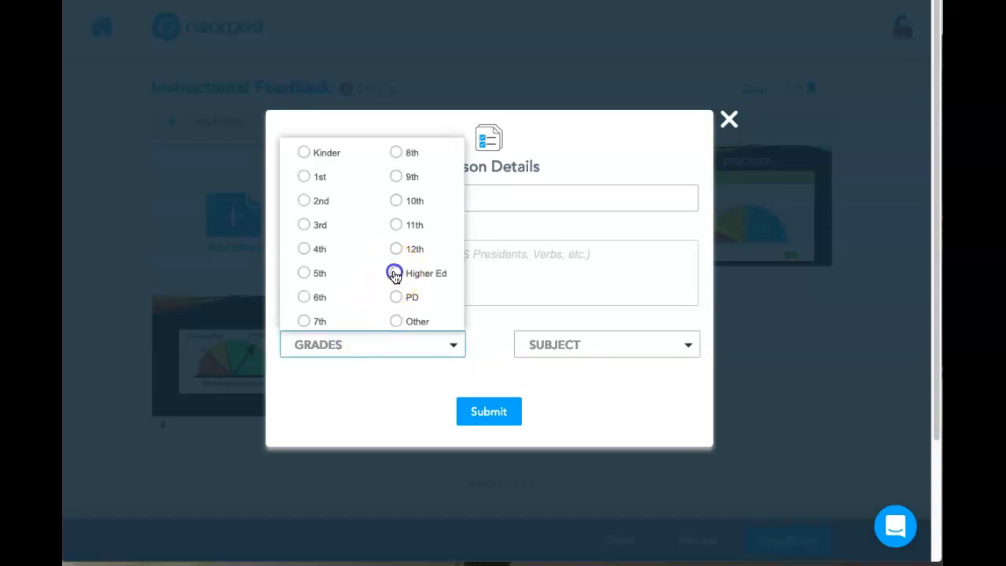
{"action": "left_click", "coordinate": [608, 346]}
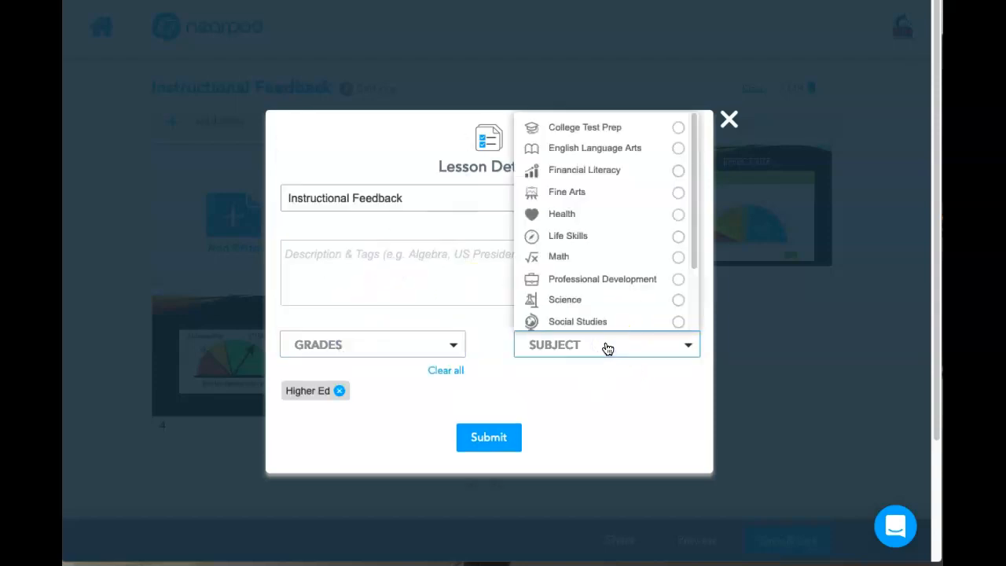
{"action": "left_click", "coordinate": [678, 279]}
{"action": "left_click", "coordinate": [489, 438]}
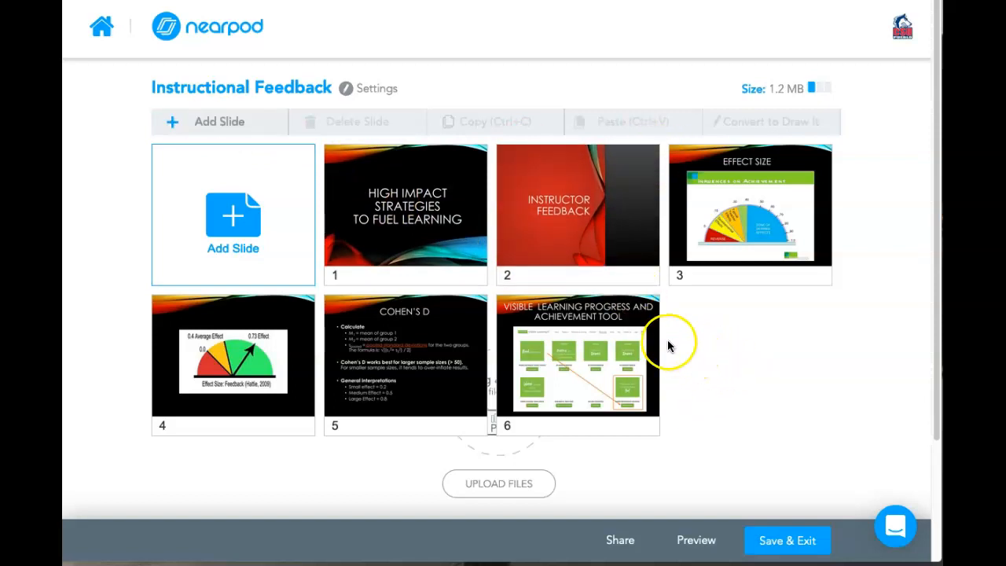
Examine the content and activity types that can be inserted between the Instructor Feedback and Effect Size slides.
{"action": "left_click", "coordinate": [490, 239]}
{"action": "left_click", "coordinate": [665, 220]}
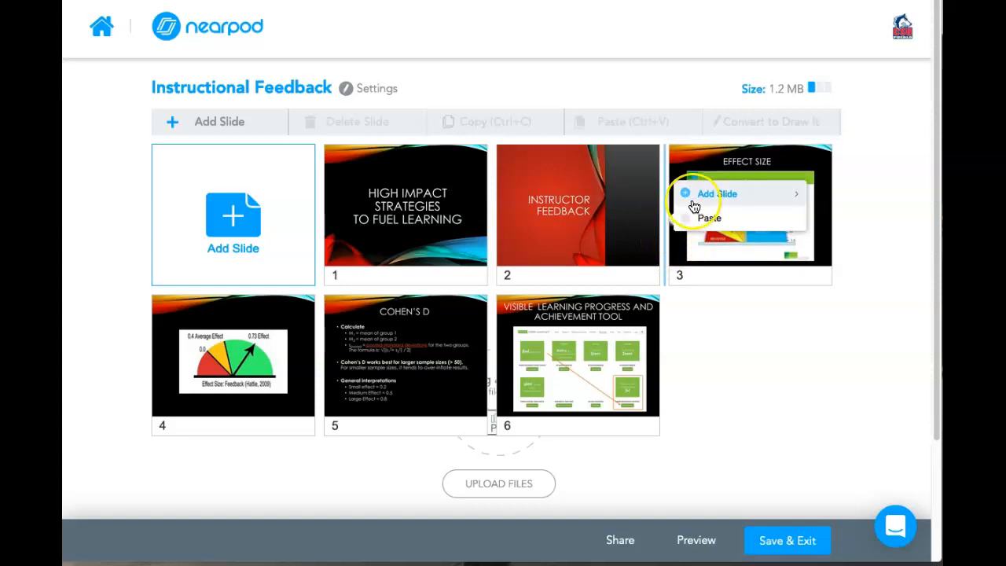
{"action": "mouse_move", "coordinate": [694, 206]}
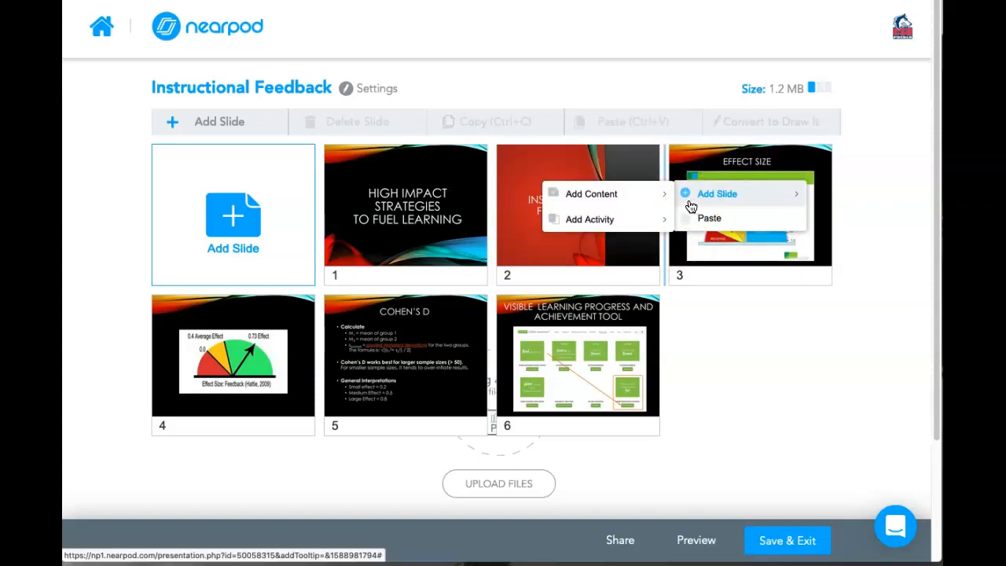
{"action": "left_click", "coordinate": [646, 196]}
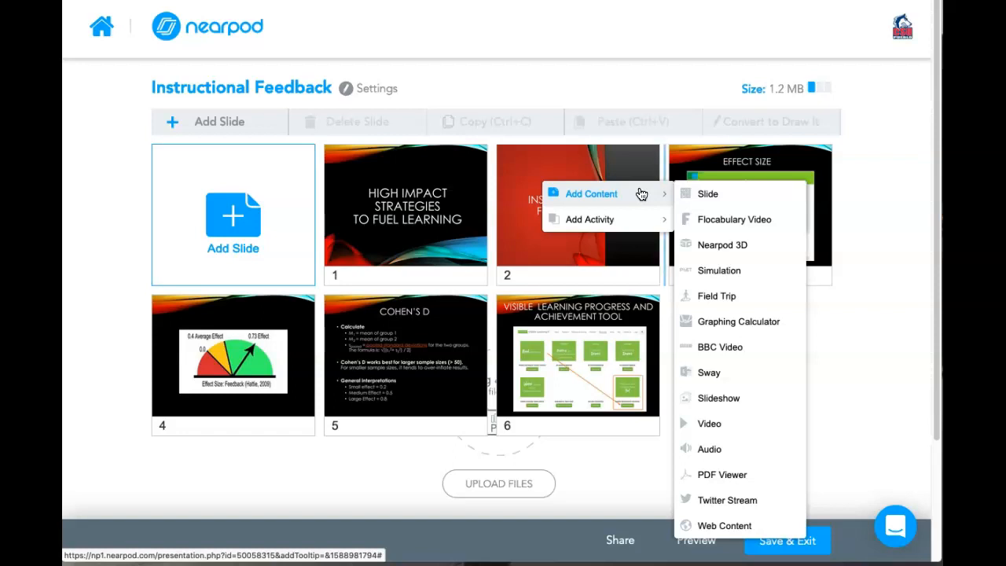
{"action": "left_click", "coordinate": [646, 197]}
{"action": "left_click", "coordinate": [640, 217]}
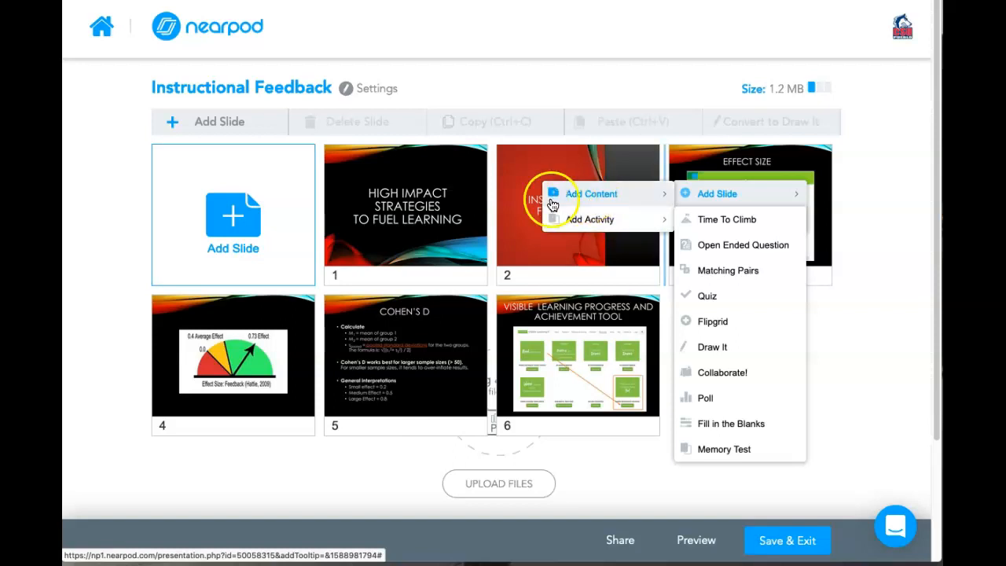
{"action": "left_click", "coordinate": [626, 224]}
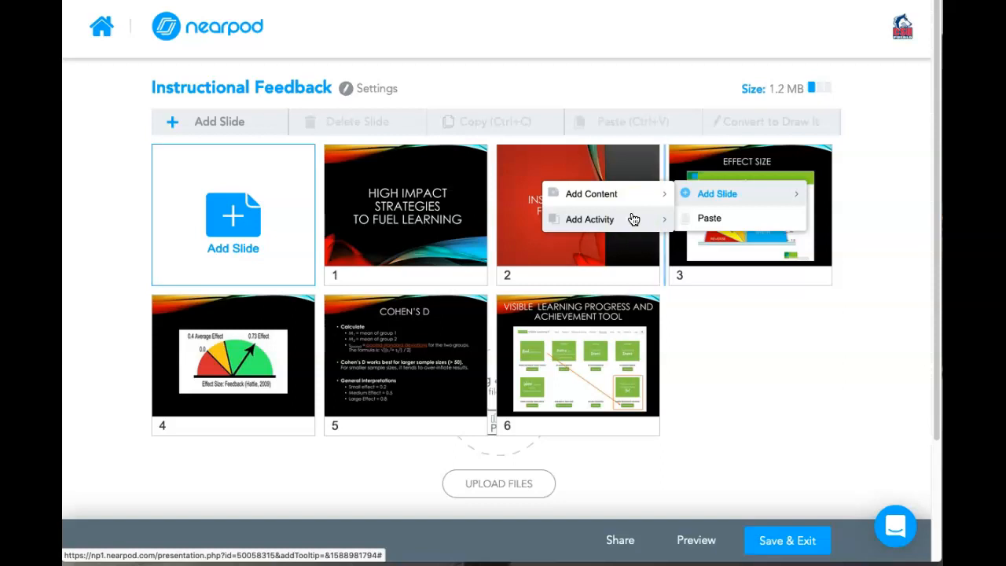
Insert a Collaborate! activity after the Instructor Feedback slide, with the blue board style and a topic starting "When is feedback the most".
{"action": "left_click", "coordinate": [684, 194]}
{"action": "left_click", "coordinate": [624, 217]}
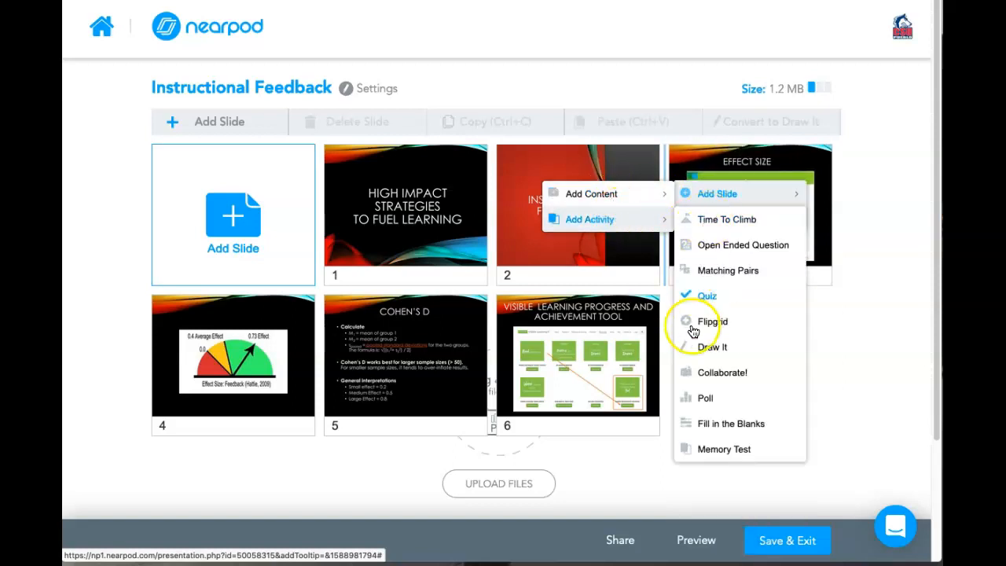
{"action": "left_click", "coordinate": [718, 378]}
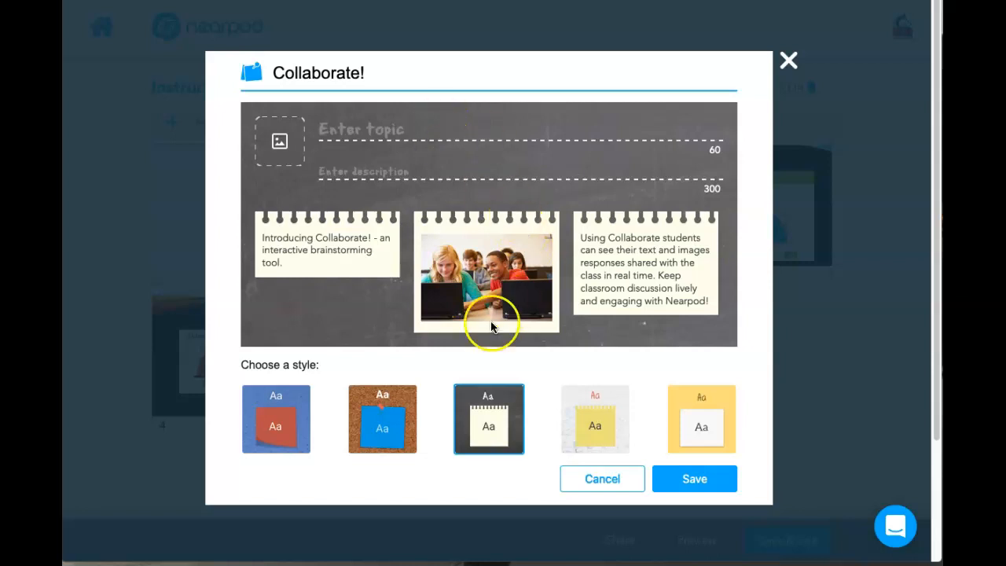
{"action": "left_click", "coordinate": [283, 415]}
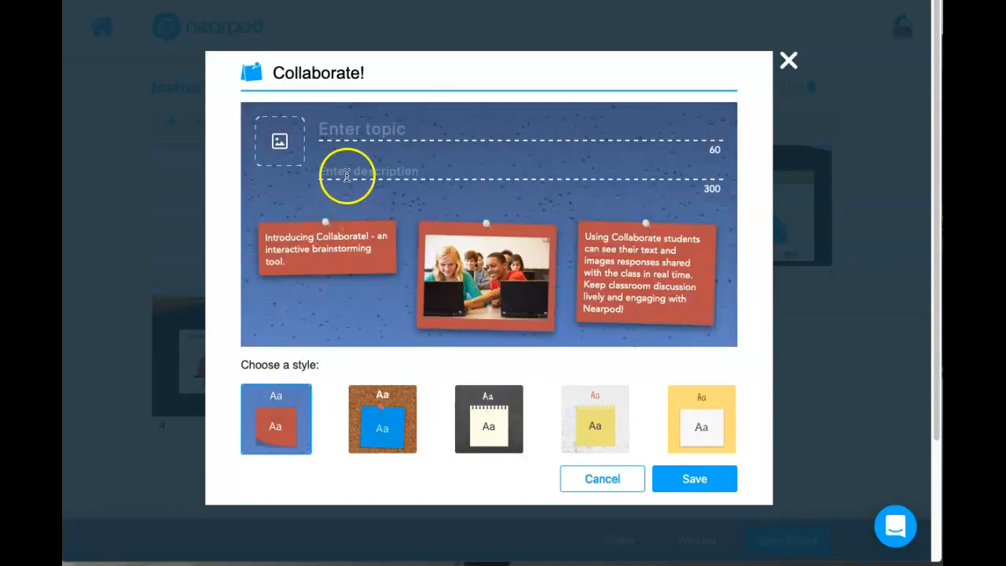
{"action": "left_click", "coordinate": [360, 123]}
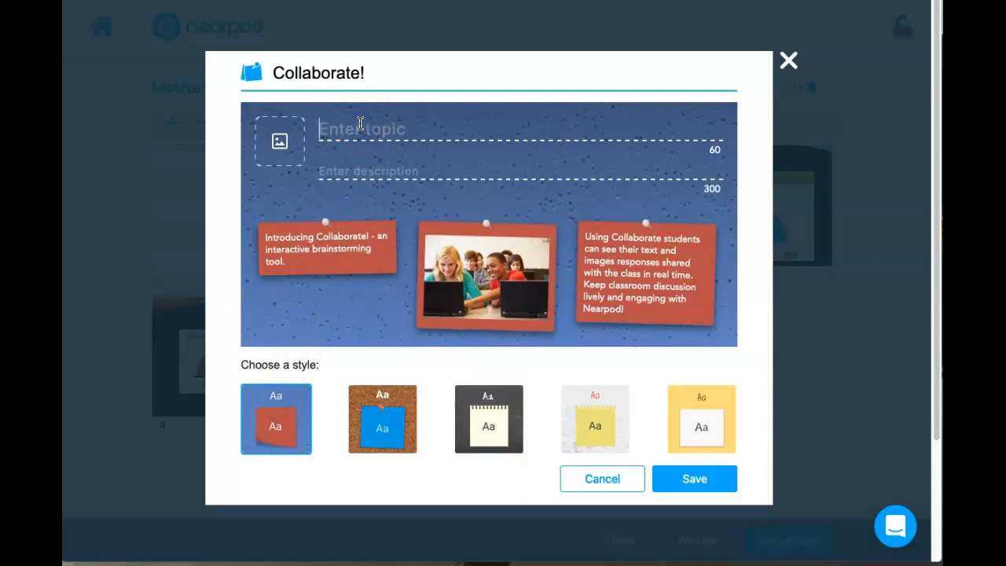
{"action": "type", "text": "When is"}
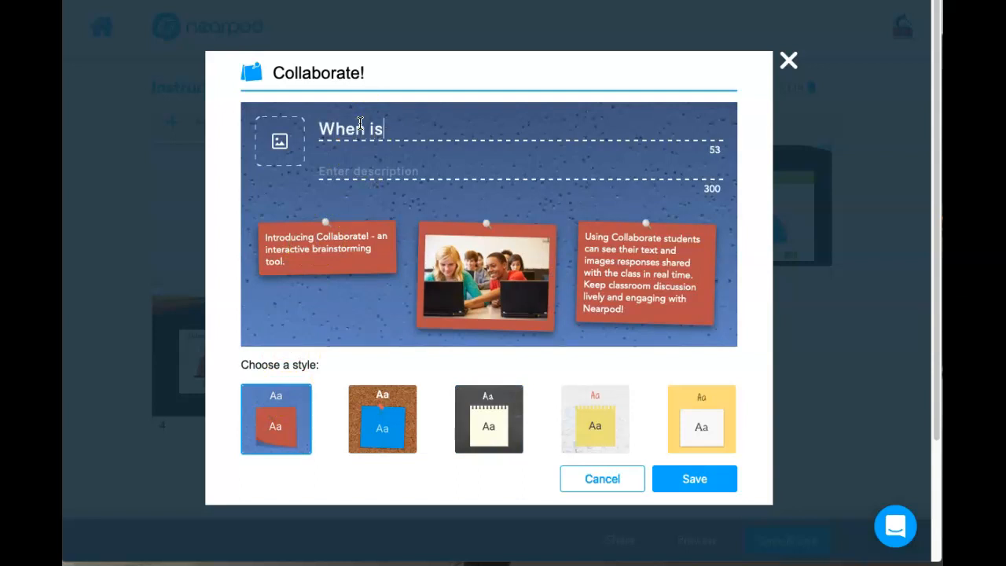
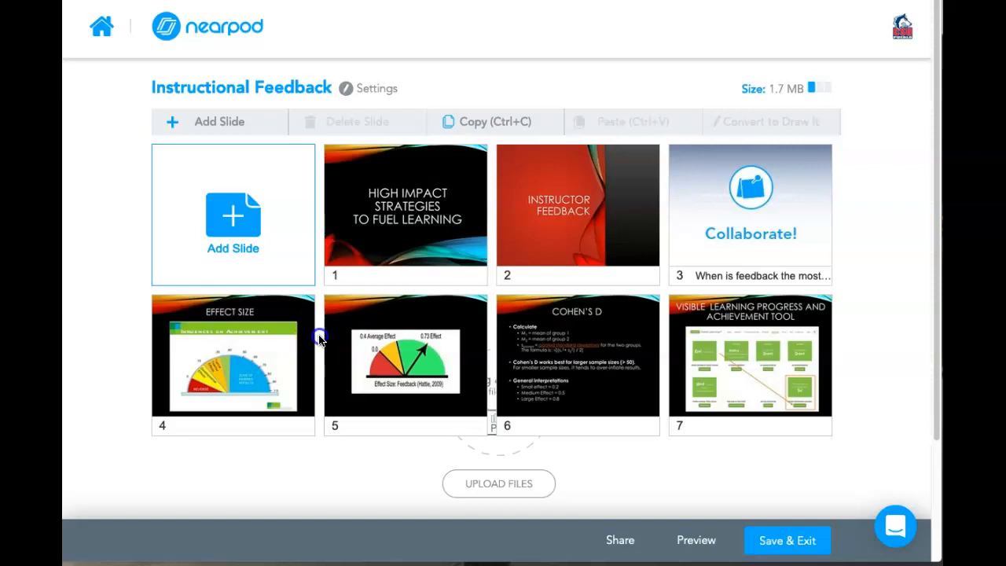
{"action": "right_click", "coordinate": [319, 338]}
{"action": "mouse_move", "coordinate": [336, 318]}
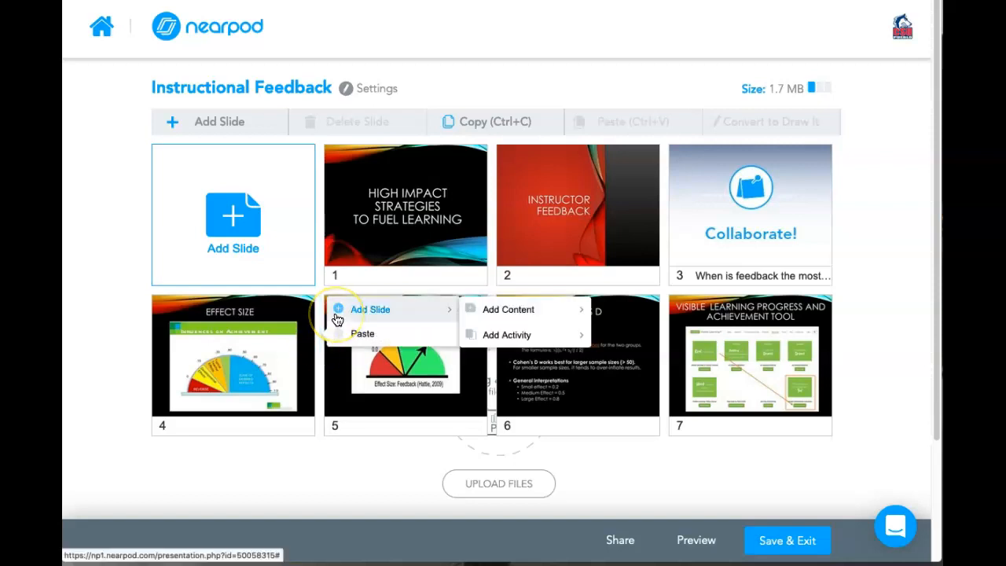
{"action": "left_click", "coordinate": [501, 336]}
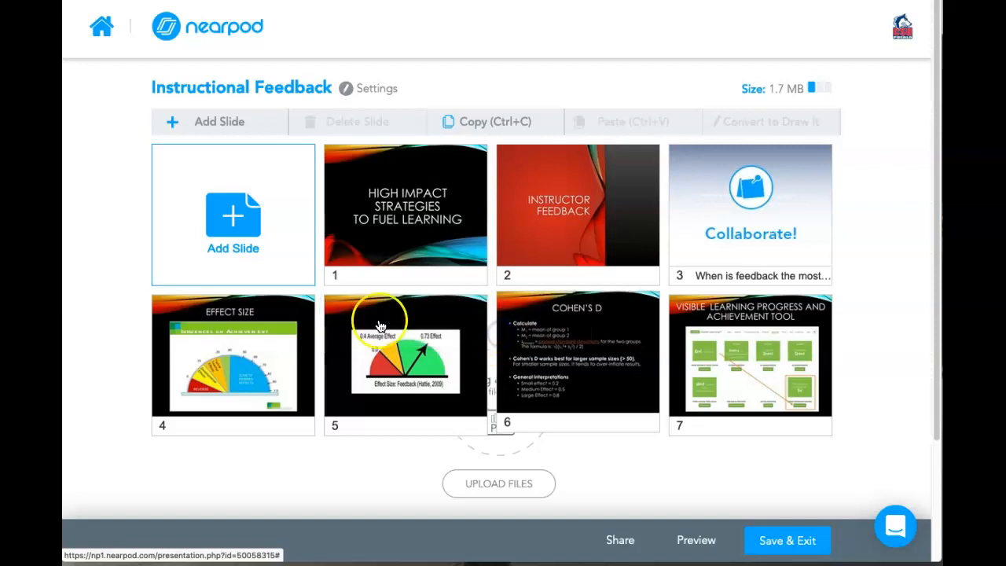
{"action": "right_click", "coordinate": [319, 313]}
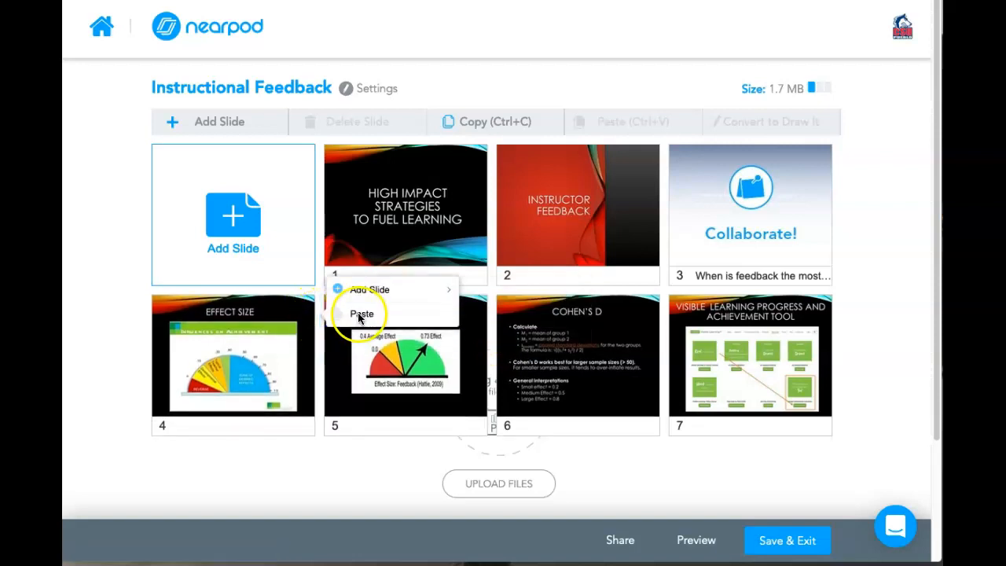
{"action": "mouse_move", "coordinate": [362, 290]}
{"action": "mouse_move", "coordinate": [497, 317]}
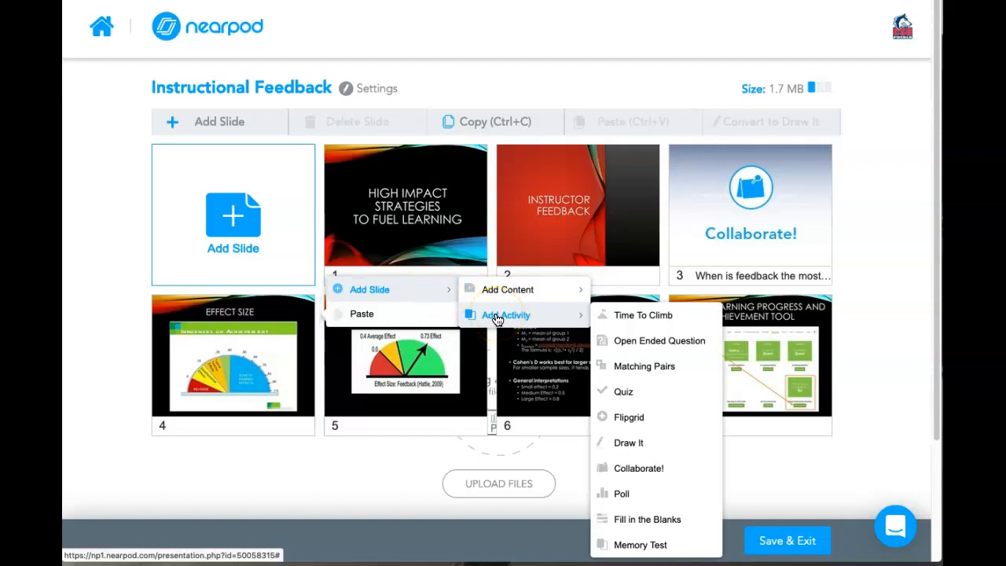
{"action": "left_click", "coordinate": [223, 121]}
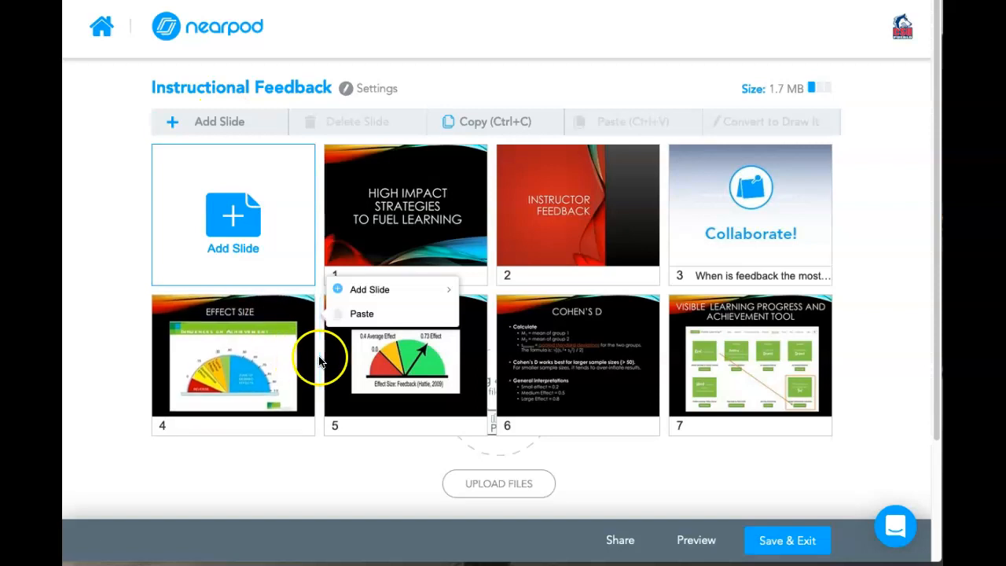
{"action": "mouse_move", "coordinate": [361, 290]}
{"action": "left_click", "coordinate": [487, 318]}
Start a Poll activity after the Effect Size slide with the question "What is the effect size for Feedback according to John Hattie?".
{"action": "left_click", "coordinate": [322, 317]}
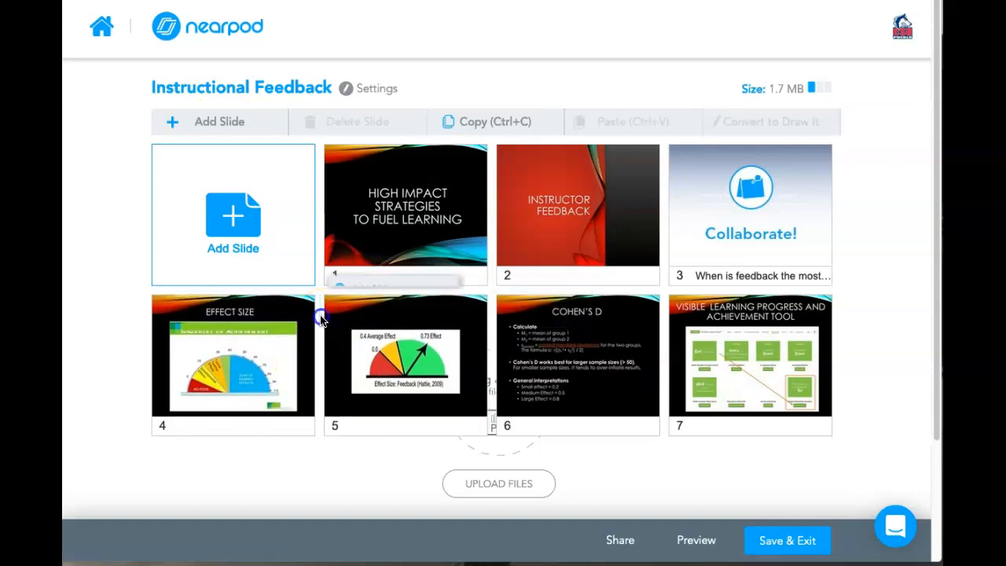
{"action": "mouse_move", "coordinate": [362, 297]}
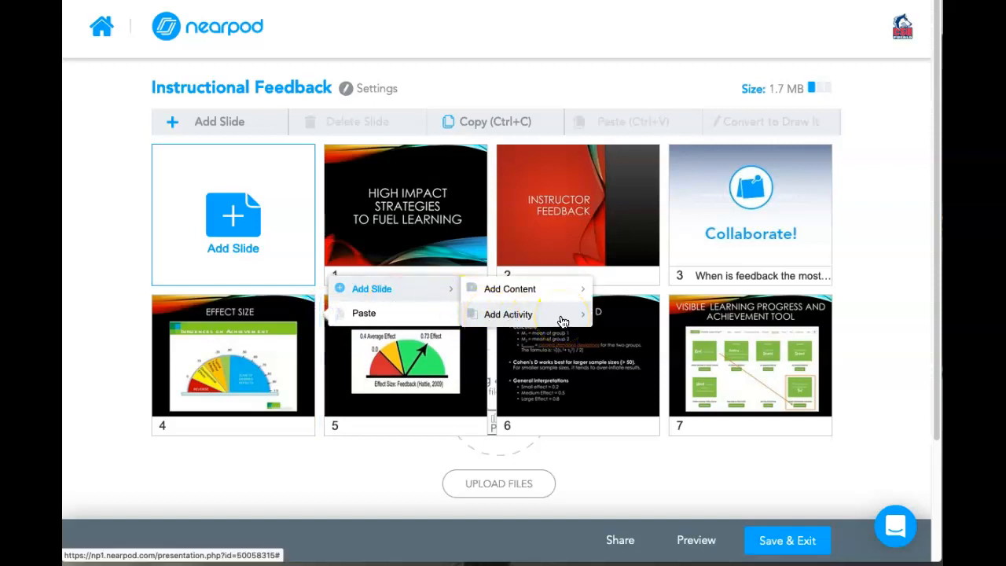
{"action": "mouse_move", "coordinate": [563, 319]}
{"action": "left_click", "coordinate": [620, 482]}
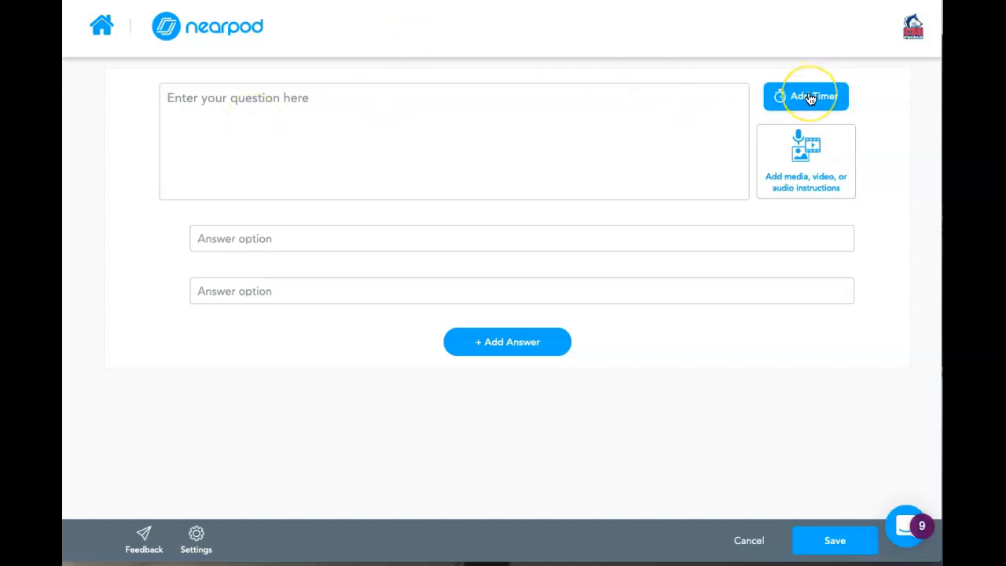
{"action": "left_click", "coordinate": [796, 177]}
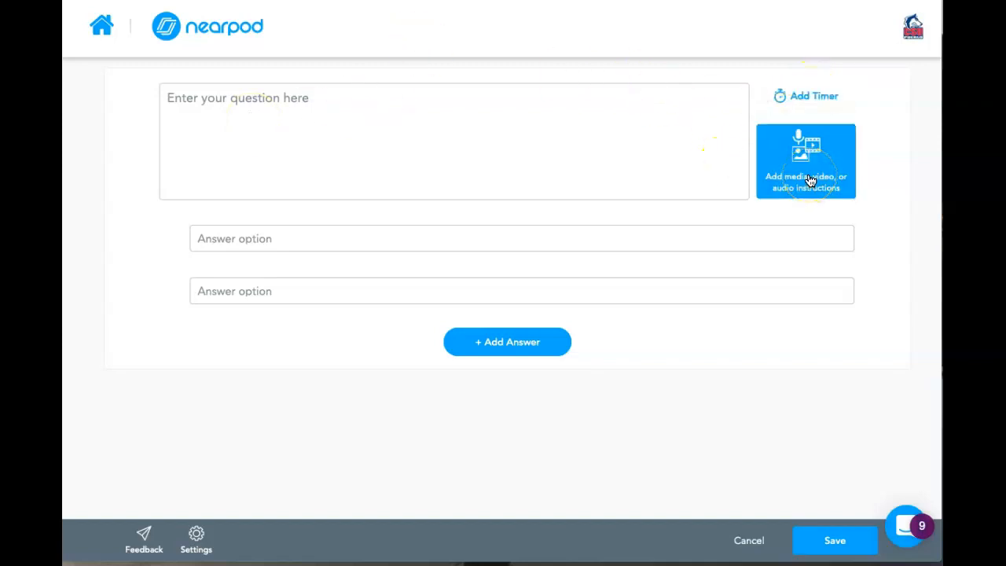
{"action": "left_click", "coordinate": [771, 195]}
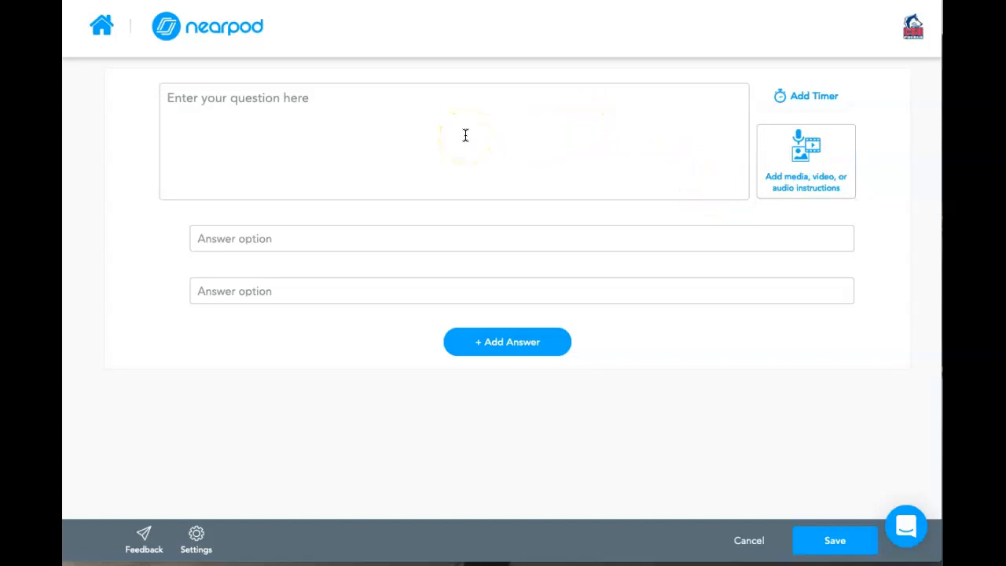
{"action": "left_click", "coordinate": [424, 125]}
{"action": "left_click", "coordinate": [423, 125]}
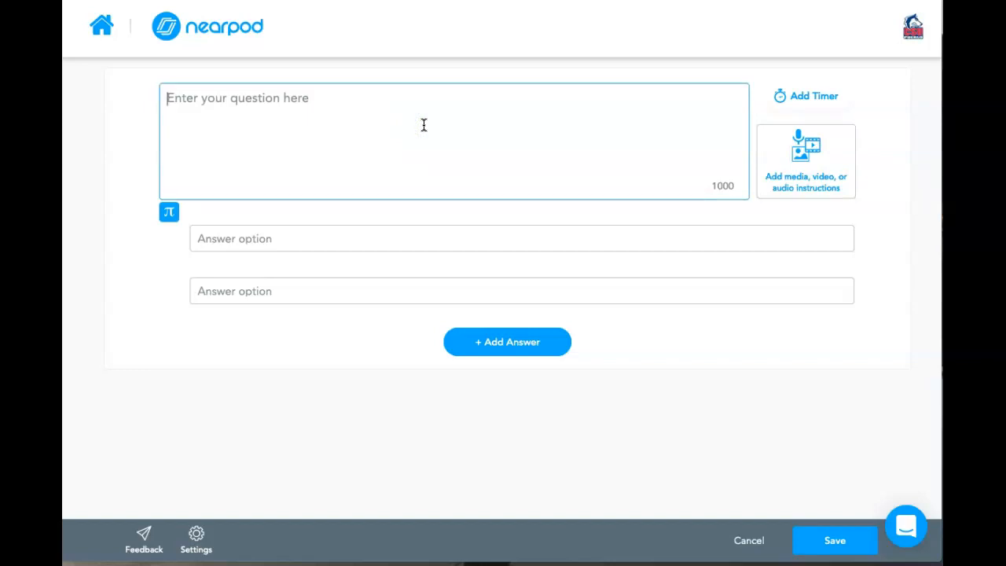
{"action": "type", "text": "W"}
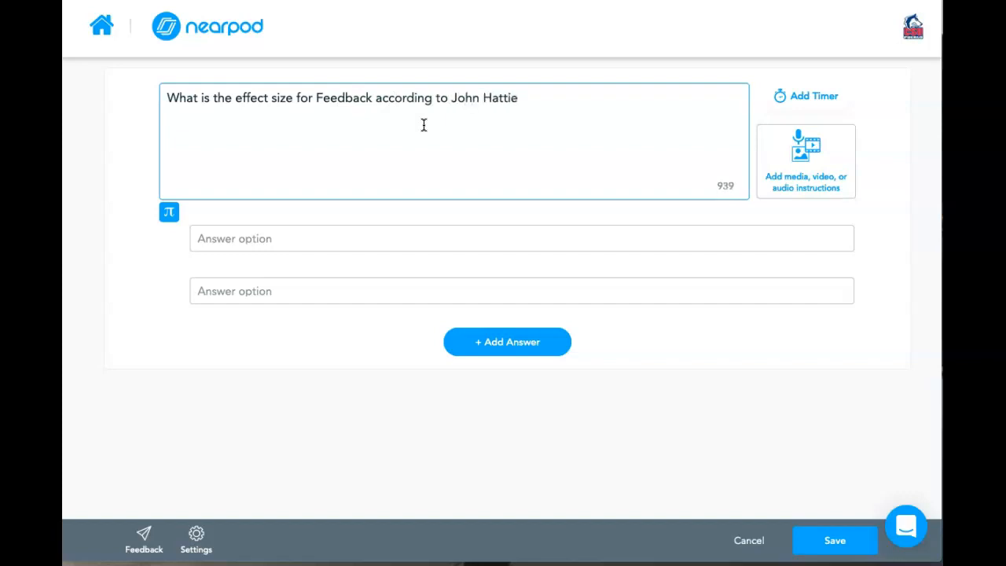
Enter .15 and .3 as the first two answer options of the poll.
{"action": "left_click", "coordinate": [240, 237]}
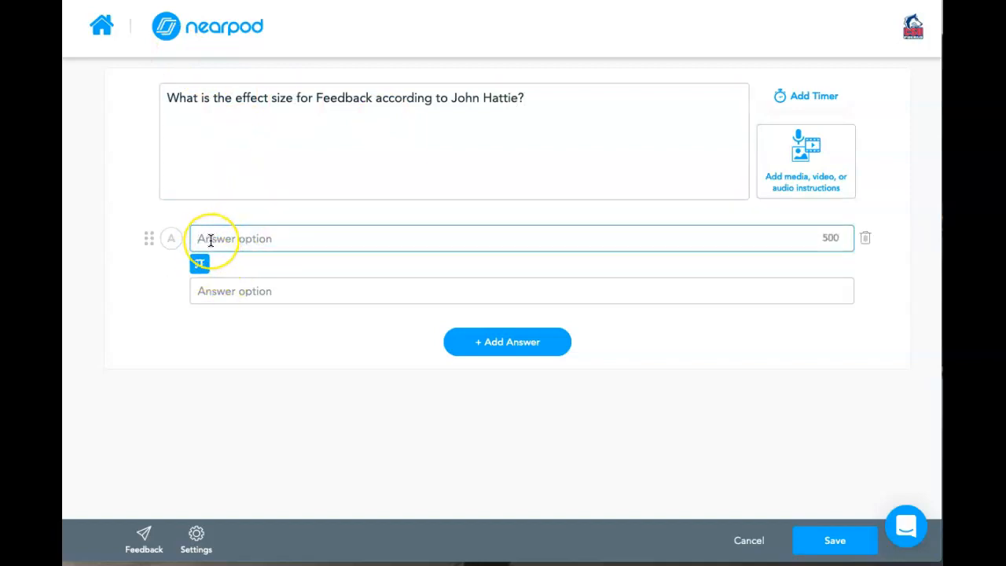
{"action": "left_click", "coordinate": [199, 239]}
{"action": "left_click_drag", "start_coordinate": [146, 237], "coordinate": [225, 250]}
{"action": "left_click", "coordinate": [219, 241]}
{"action": "type", "text": ".15"}
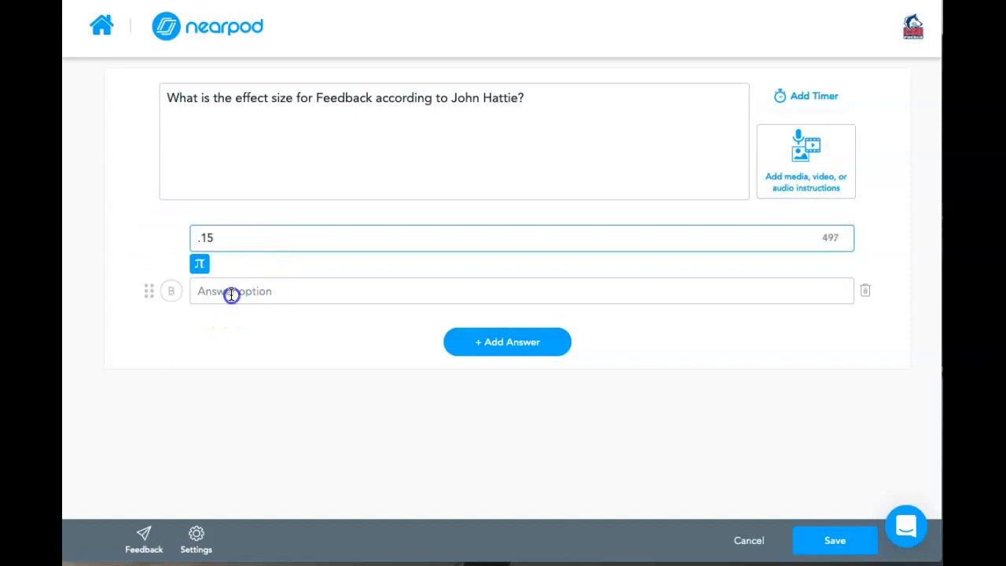
{"action": "left_click", "coordinate": [231, 293]}
{"action": "type", "text": ".3"}
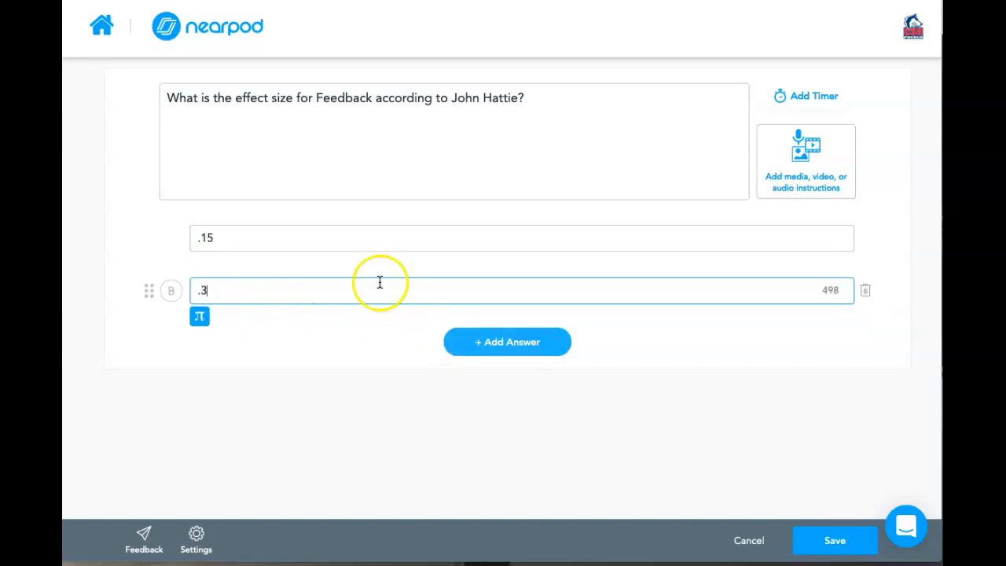
Add the answer options ".4-.5" and "Greater than .7" to the poll and save it.
{"action": "left_click", "coordinate": [492, 342]}
{"action": "left_click", "coordinate": [445, 343]}
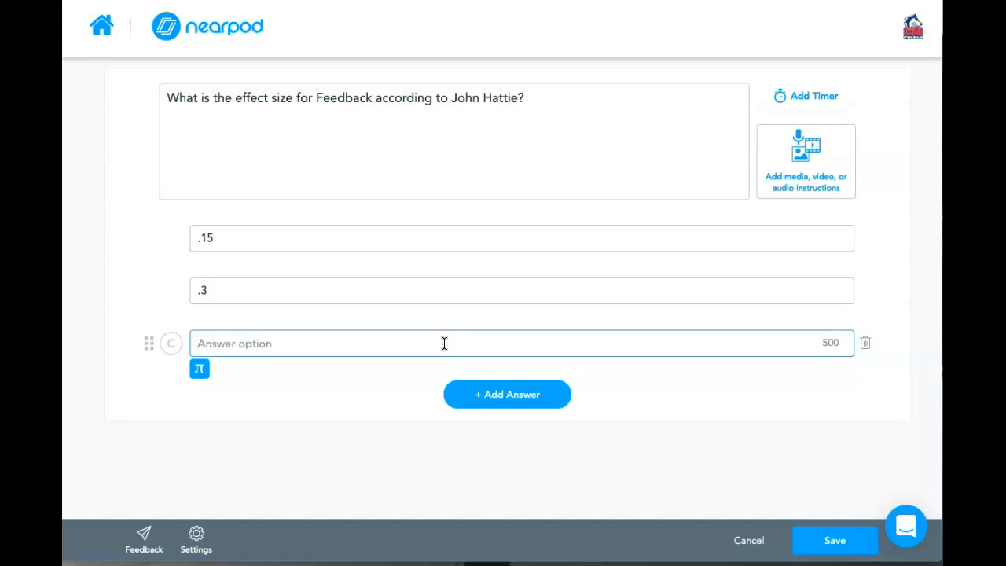
{"action": "type", "text": ".4-.5"}
{"action": "left_click", "coordinate": [541, 393]}
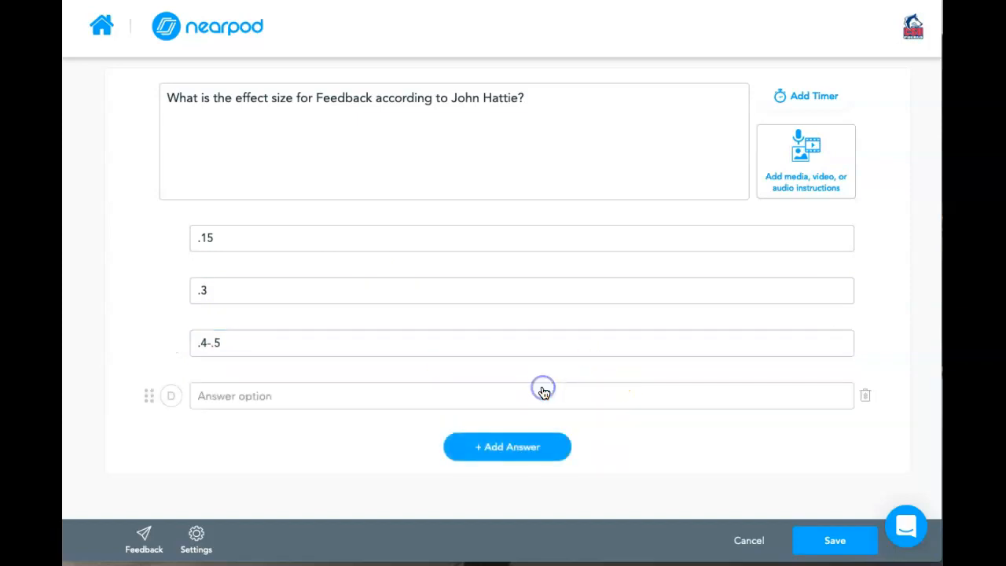
{"action": "left_click", "coordinate": [521, 396]}
{"action": "type", "text": "Greater than .7"}
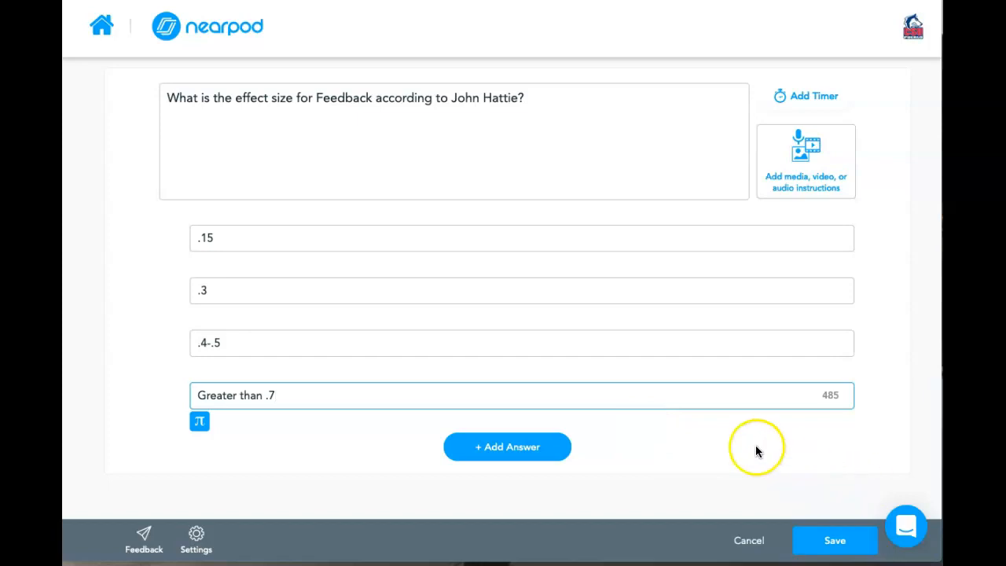
{"action": "left_click", "coordinate": [849, 541]}
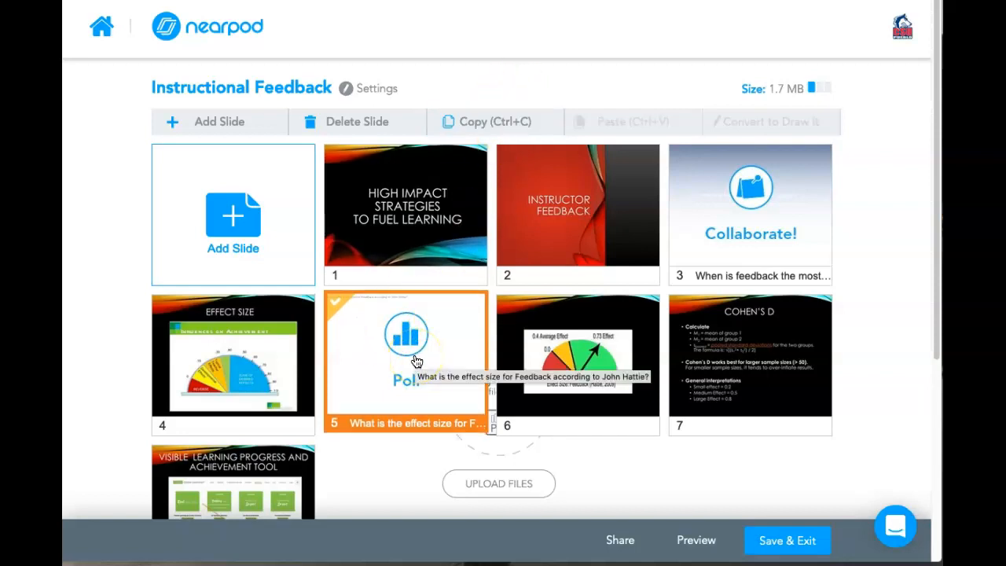
{"action": "left_click_drag", "start_coordinate": [416, 361], "coordinate": [385, 374]}
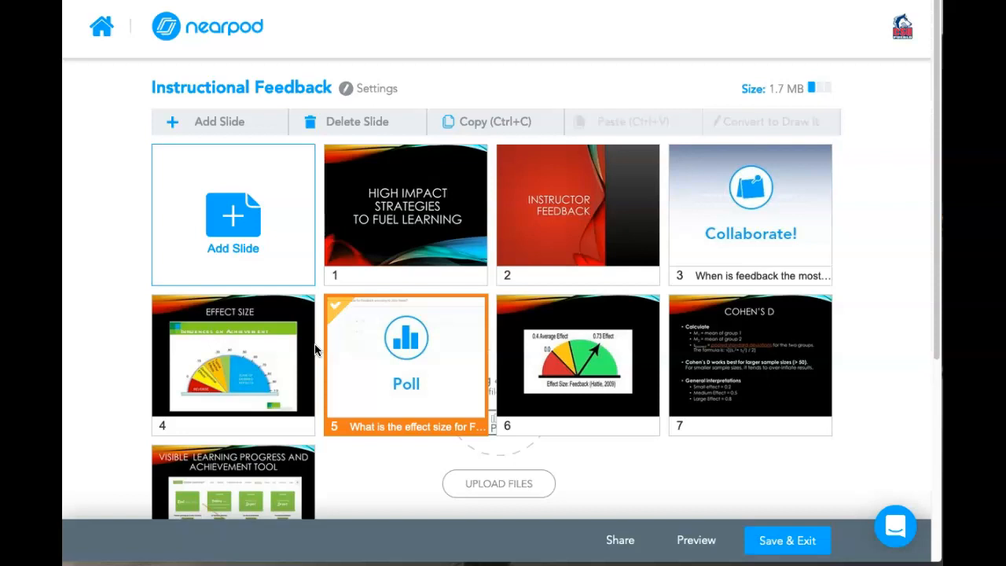
Start inserting video content between the 0.73 effect gauge slide and the Cohen's D slide, using the YouTube search.
{"action": "scroll", "coordinate": [667, 307], "scroll_direction": "down", "scroll_amount": 1}
{"action": "right_click", "coordinate": [667, 300]}
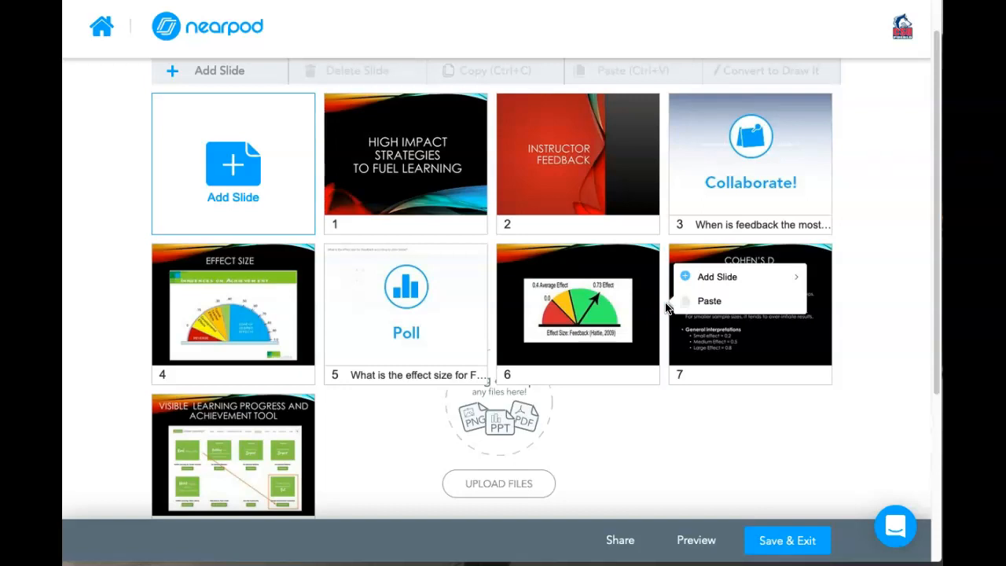
{"action": "mouse_move", "coordinate": [708, 279]}
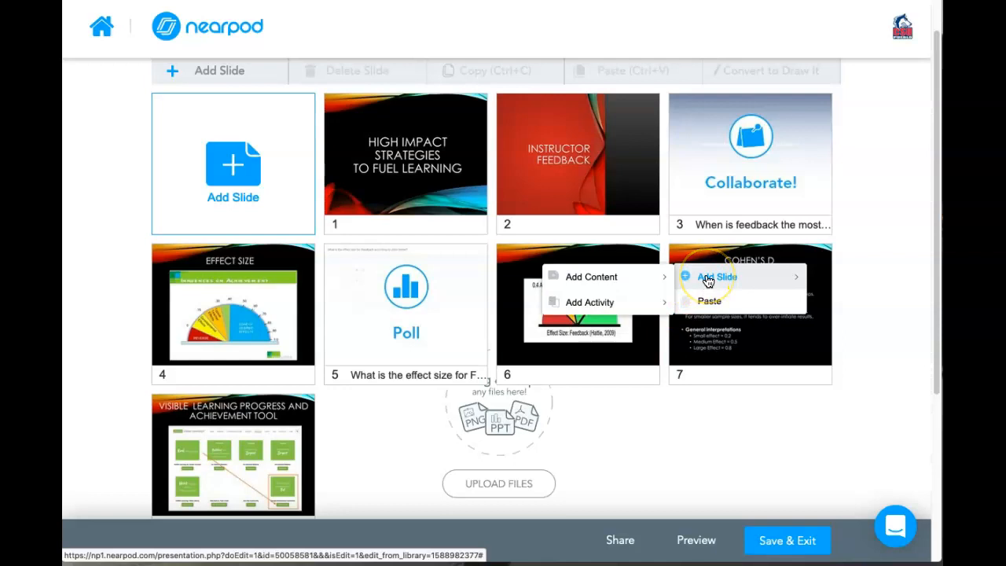
{"action": "mouse_move", "coordinate": [617, 282]}
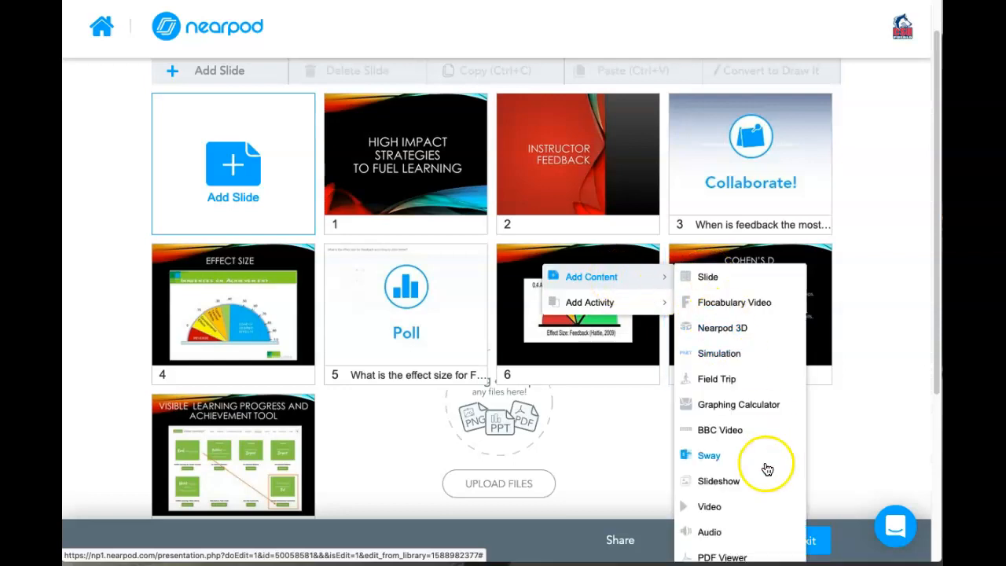
{"action": "left_click", "coordinate": [693, 508]}
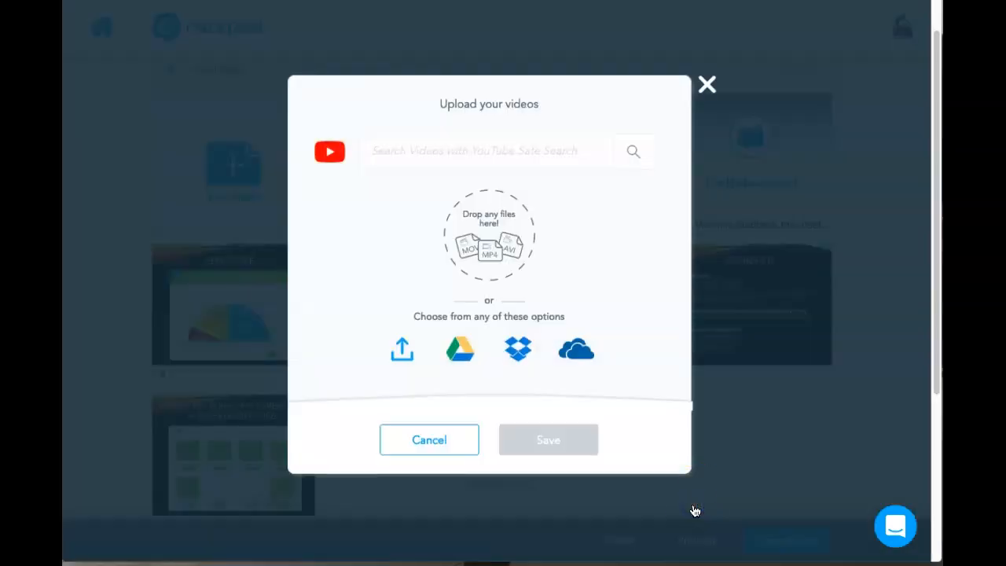
{"action": "left_click", "coordinate": [387, 361]}
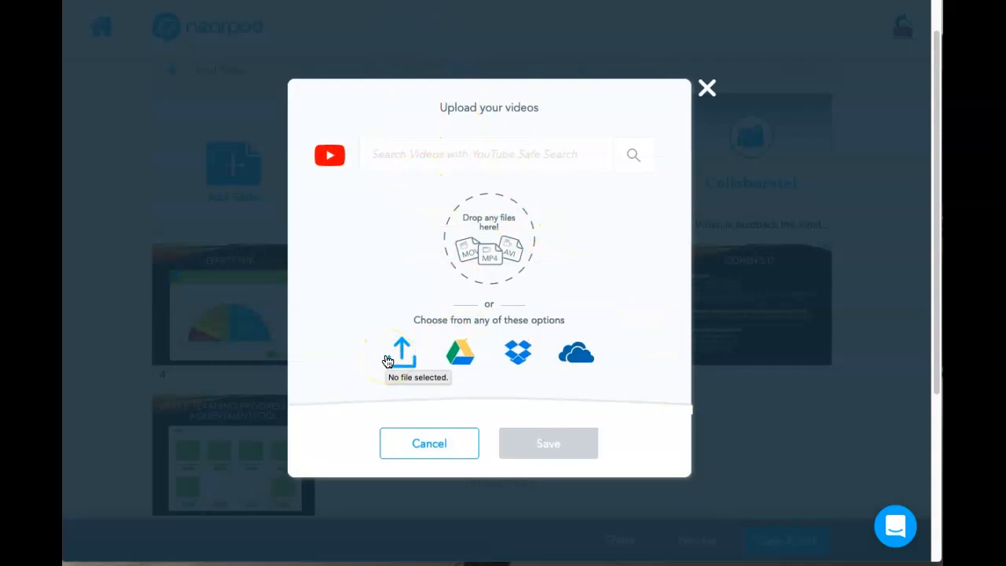
{"action": "left_click", "coordinate": [406, 152]}
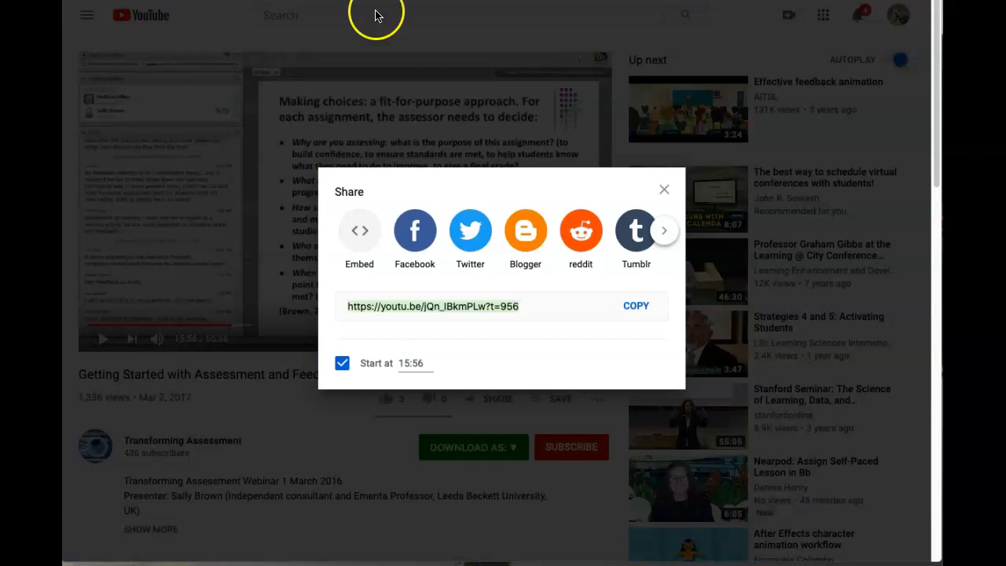
In YouTube, turn off the start time in the assessment and feedback video's share options and copy its link.
{"action": "left_click", "coordinate": [334, 363]}
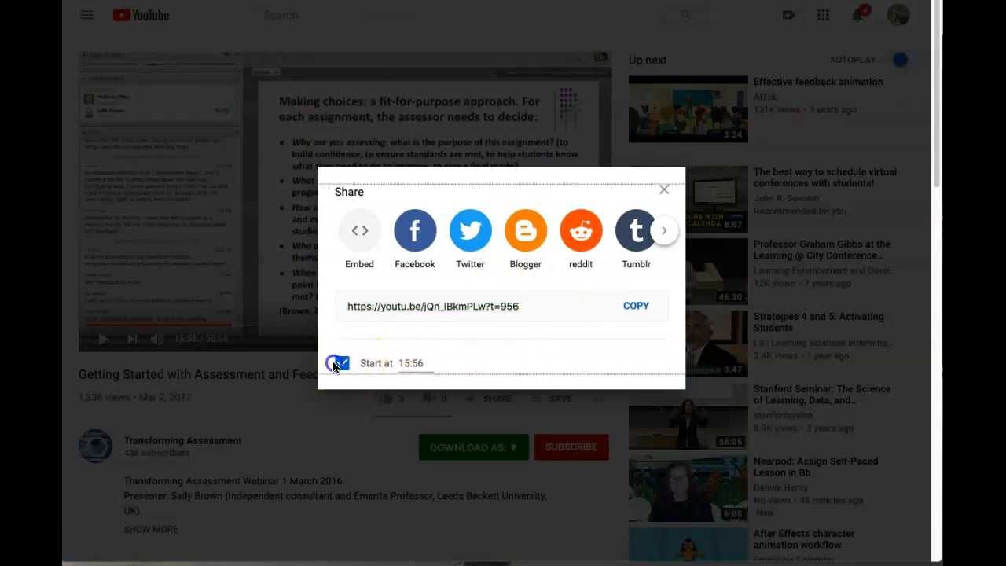
{"action": "left_click", "coordinate": [348, 365]}
{"action": "key", "text": "ctrl+c"}
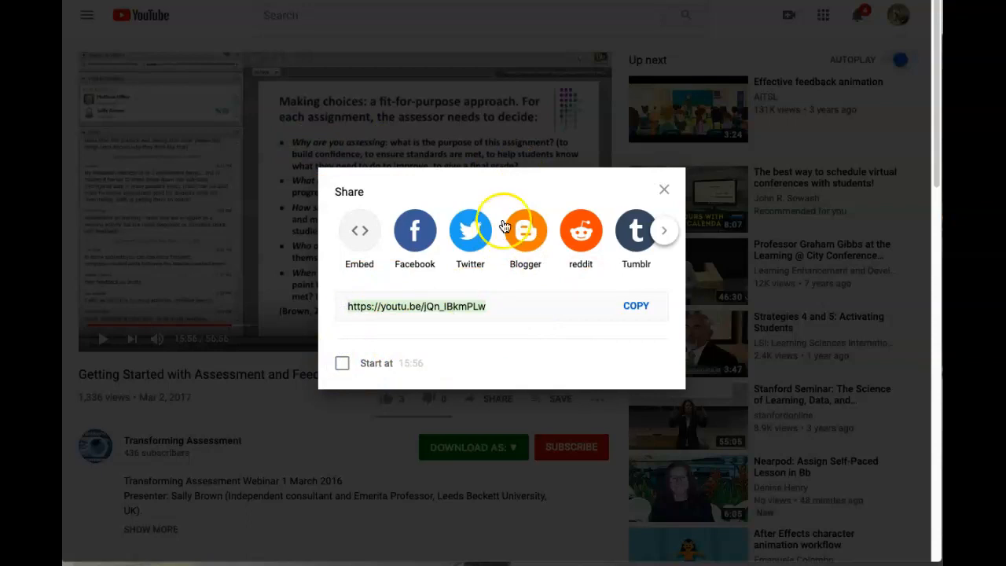
{"action": "left_click", "coordinate": [664, 189]}
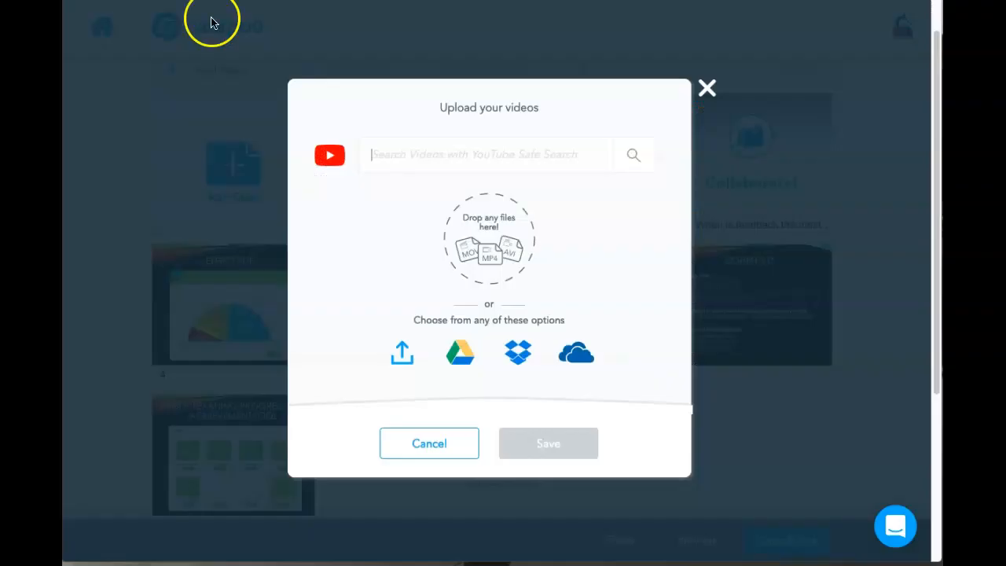
Back in Nearpod, look up the copied YouTube link and add "Getting Started with Assessment and Feedback in Higher Education" to the lesson.
{"action": "left_click", "coordinate": [422, 155]}
{"action": "key", "text": "ctrl+v"}
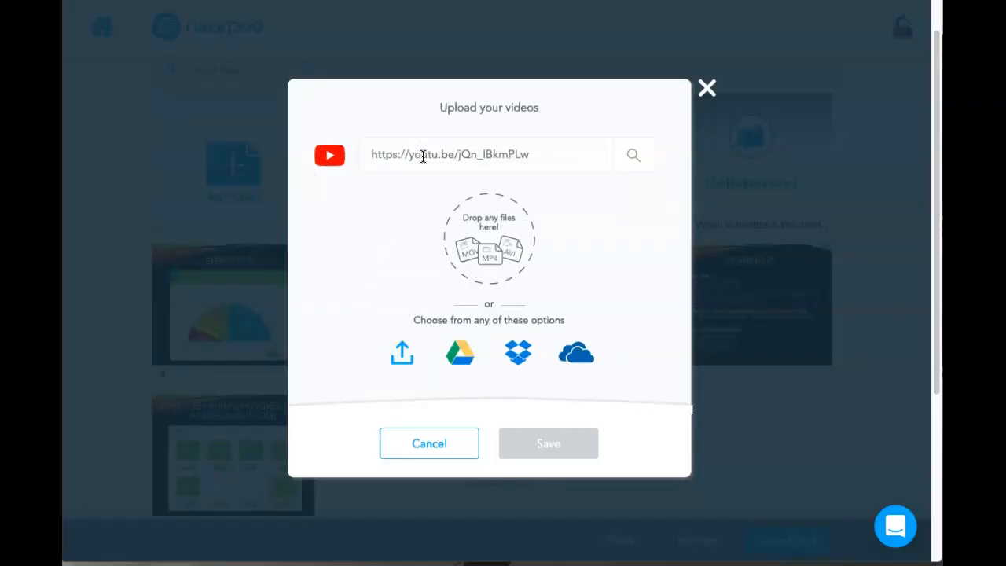
{"action": "left_click", "coordinate": [633, 155]}
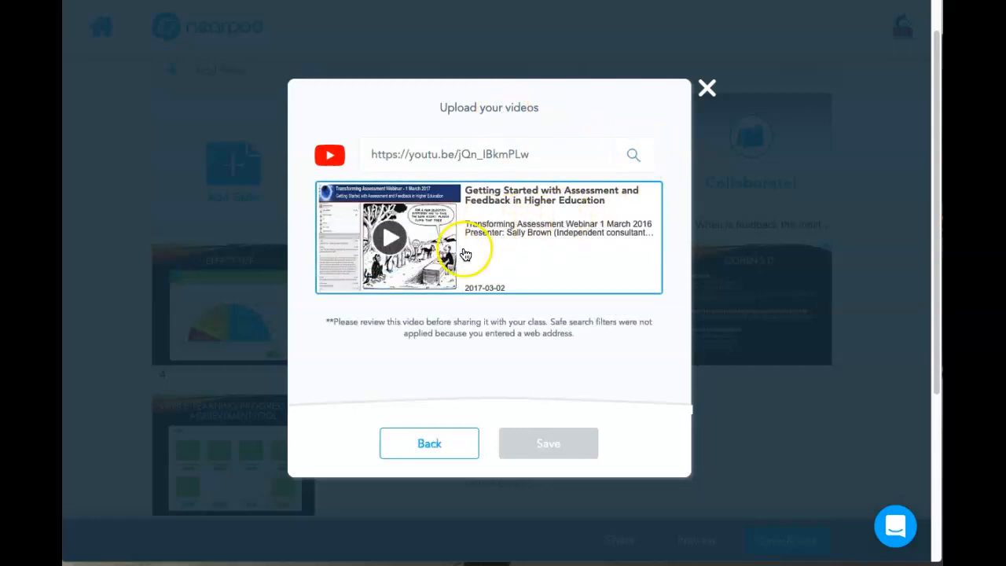
{"action": "left_click", "coordinate": [532, 236]}
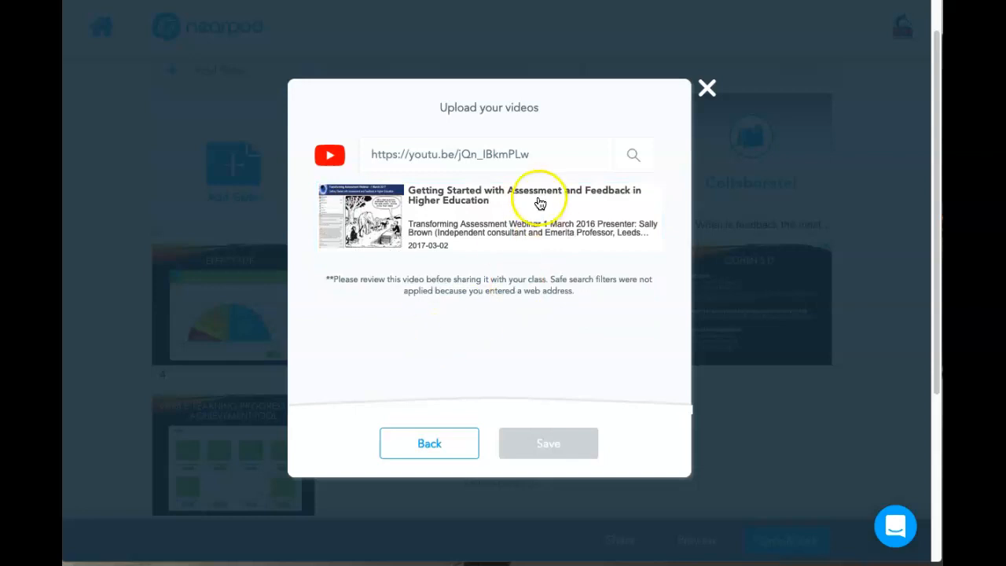
{"action": "left_click", "coordinate": [522, 229]}
{"action": "left_click", "coordinate": [544, 443]}
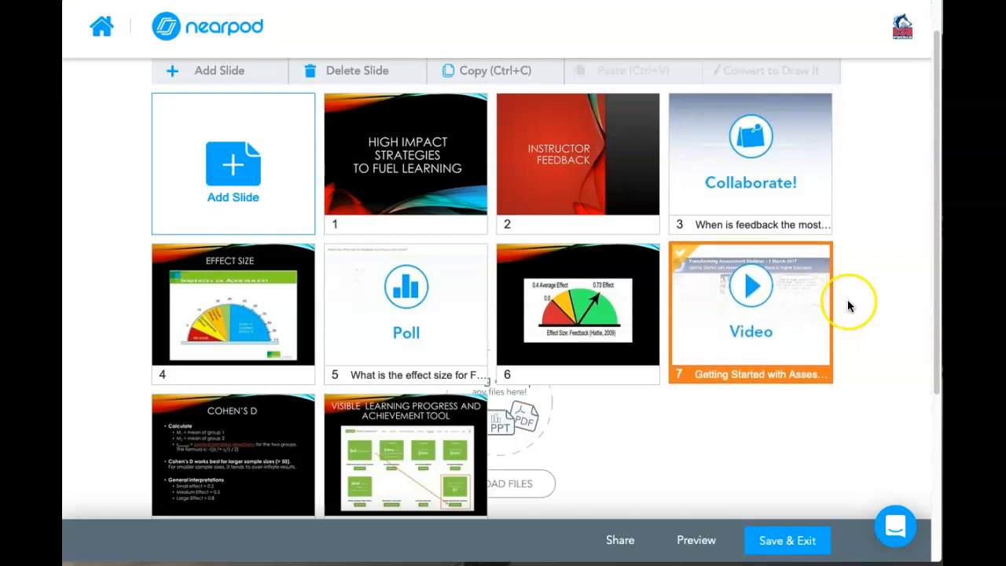
{"action": "right_click", "coordinate": [834, 307]}
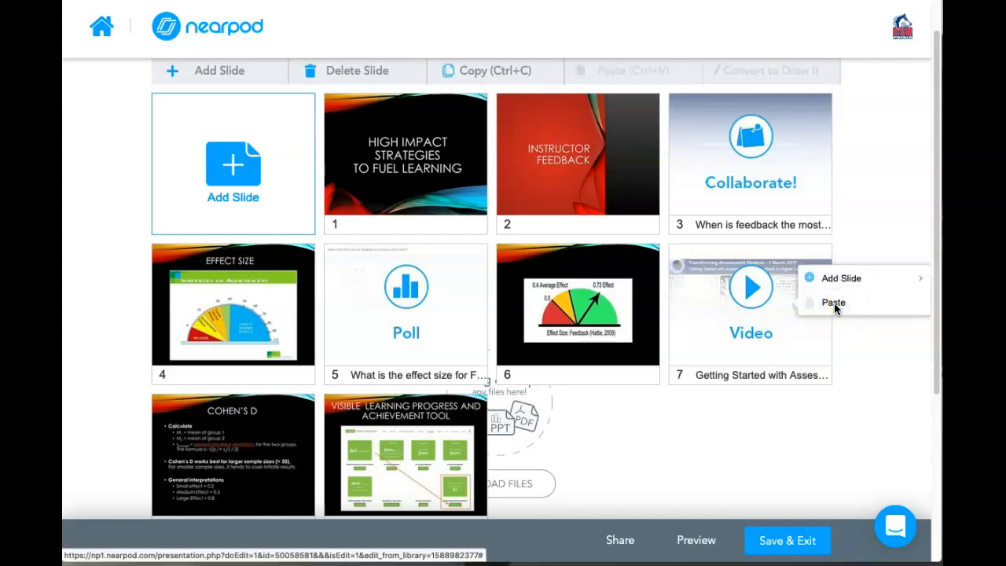
{"action": "left_click", "coordinate": [747, 461]}
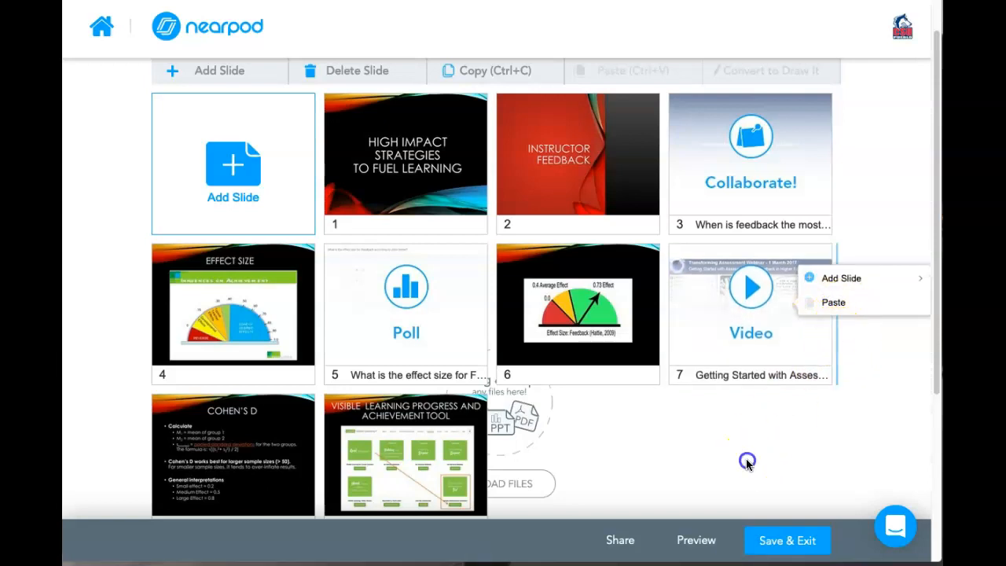
Look through the available activity types and start adding an Open Ended Question to the lesson.
{"action": "left_click", "coordinate": [233, 169]}
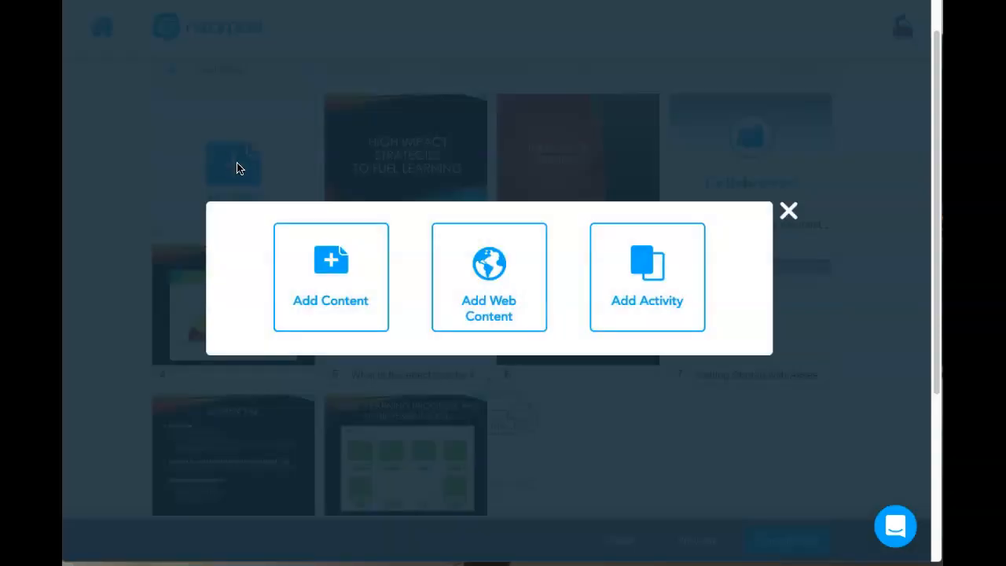
{"action": "left_click", "coordinate": [657, 288]}
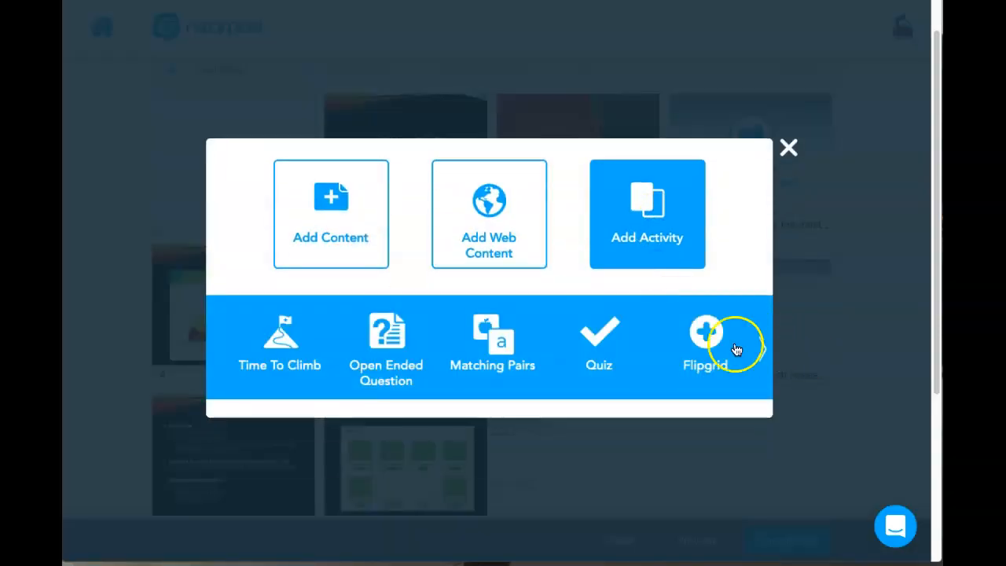
{"action": "left_click", "coordinate": [761, 351]}
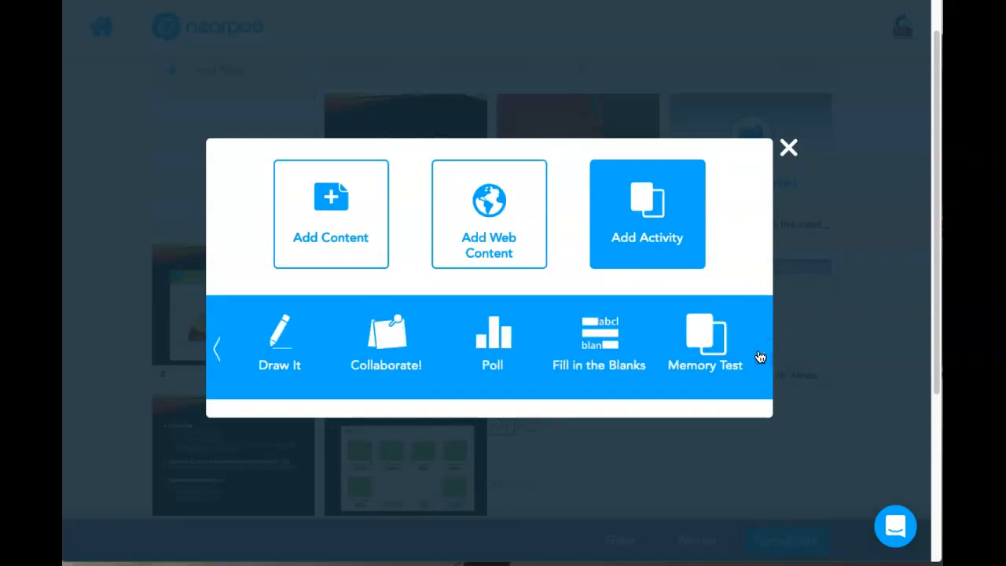
{"action": "left_click", "coordinate": [758, 355]}
{"action": "left_click", "coordinate": [213, 348]}
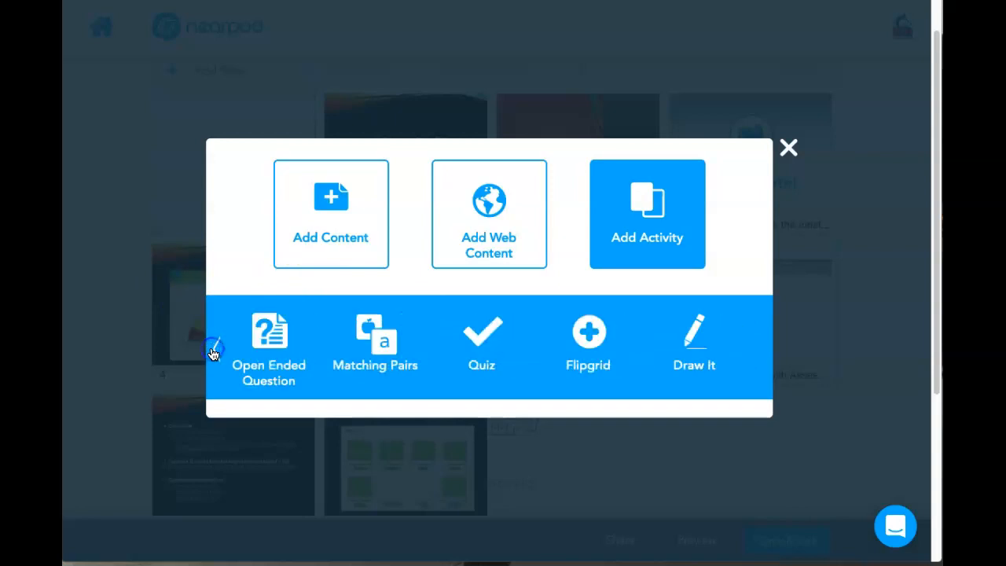
{"action": "left_click", "coordinate": [213, 353]}
{"action": "left_click", "coordinate": [374, 346]}
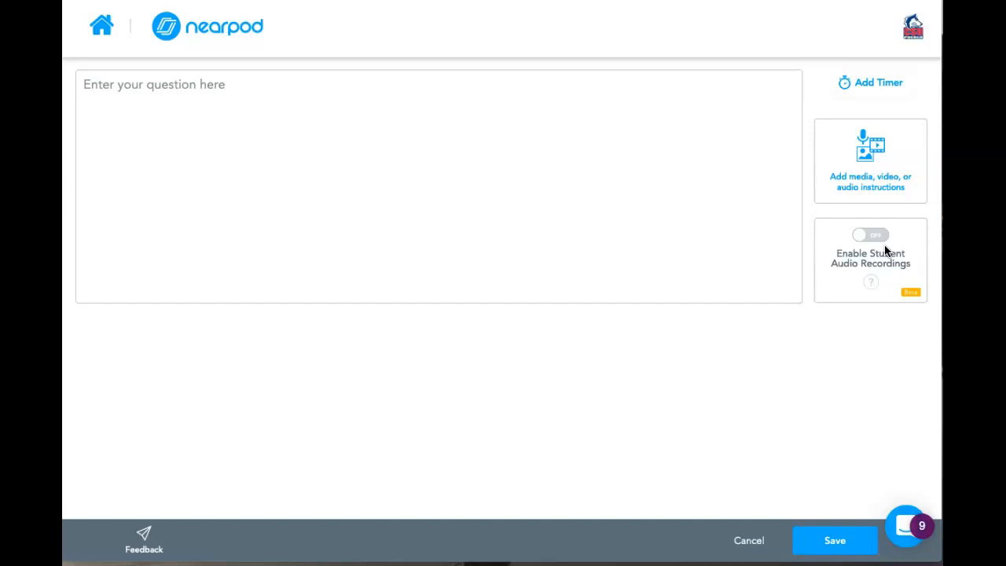
{"action": "left_click", "coordinate": [864, 168]}
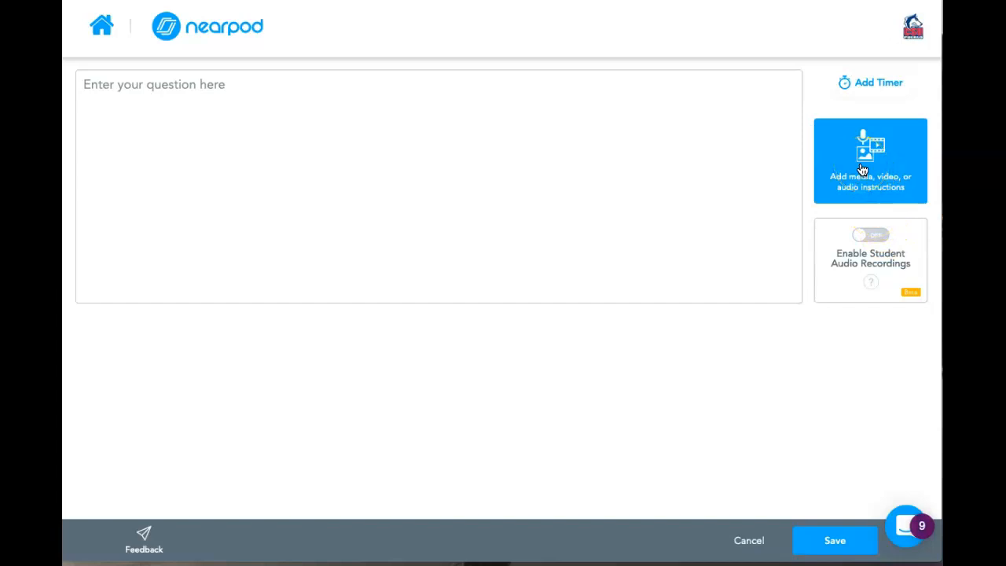
Write and save the question "In the "Fit for Purpose" approach to feedback, how does process vs. product feedback differ? Give an example of each.".
{"action": "left_click", "coordinate": [707, 106]}
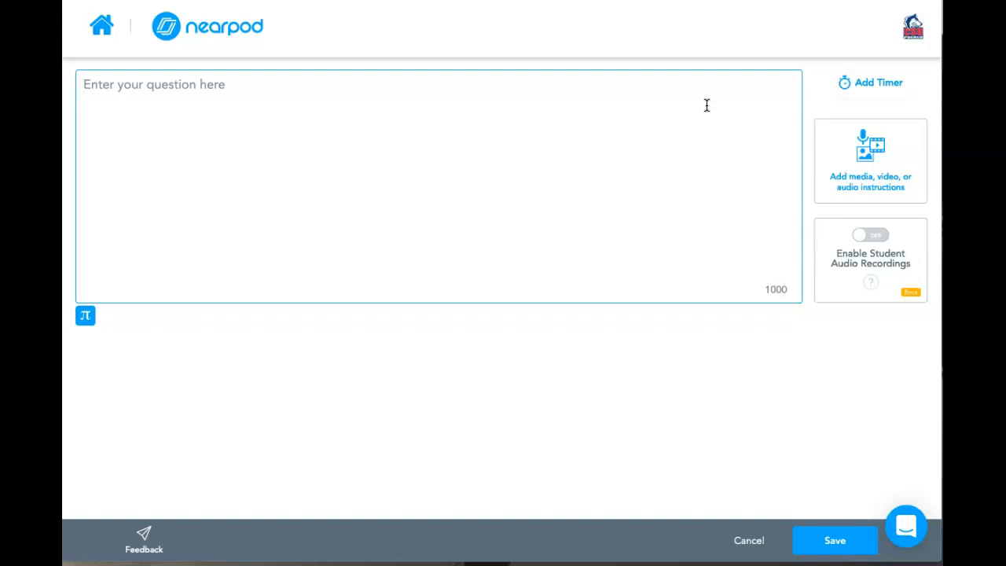
{"action": "type", "text": "In the"}
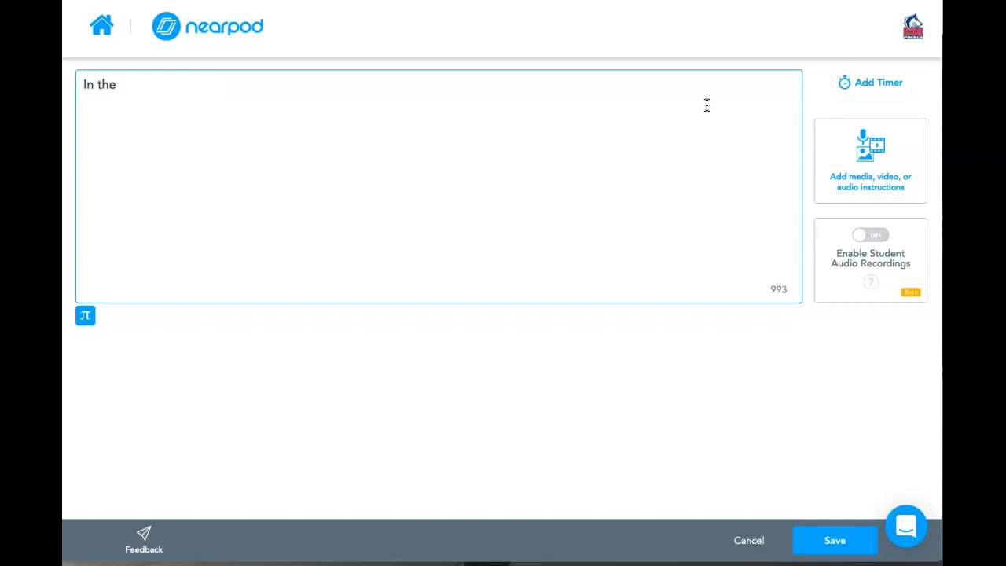
{"action": "type", "text": " \"Fit for Purpose\" approach to feed"}
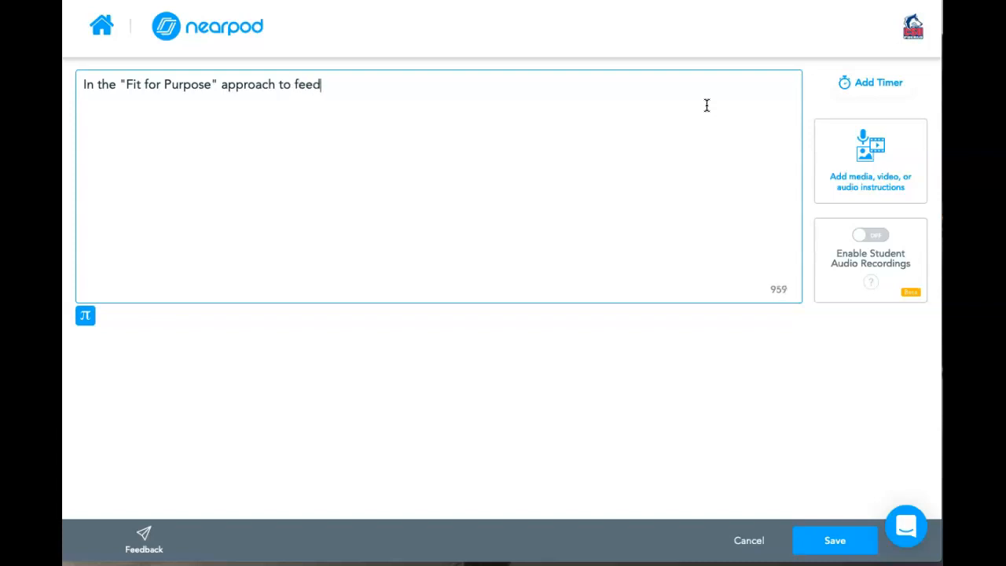
{"action": "type", "text": "oes"}
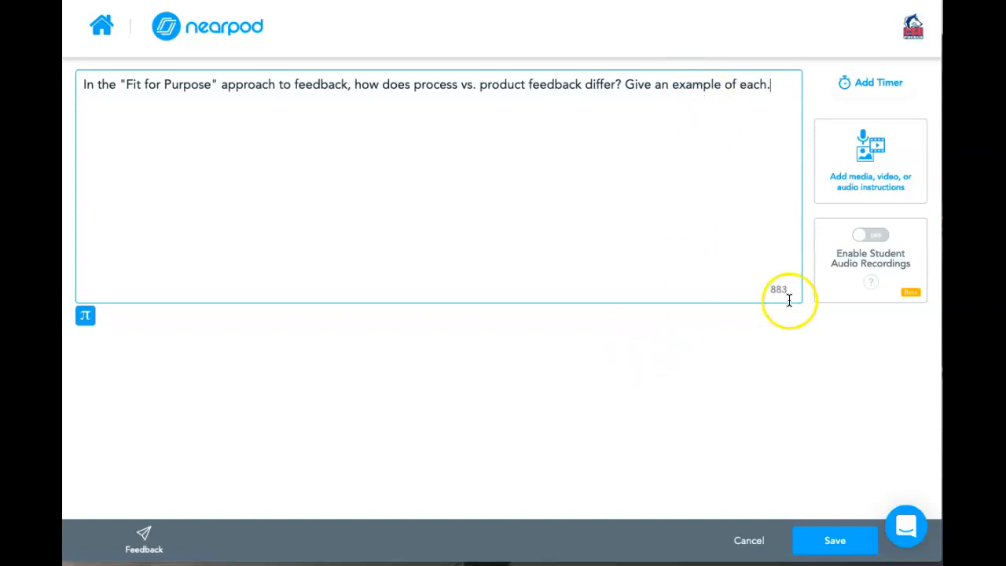
{"action": "left_click", "coordinate": [834, 542]}
{"action": "left_click", "coordinate": [834, 541]}
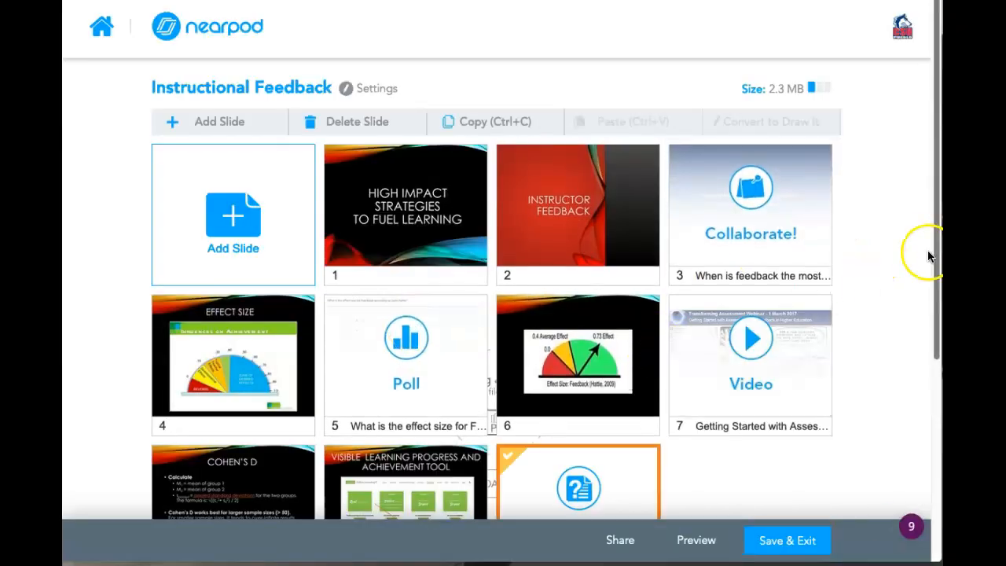
Move the Open Ended Question between the assessment and feedback video and the Cohen's D slide.
{"action": "left_click_drag", "start_coordinate": [930, 254], "coordinate": [936, 303]}
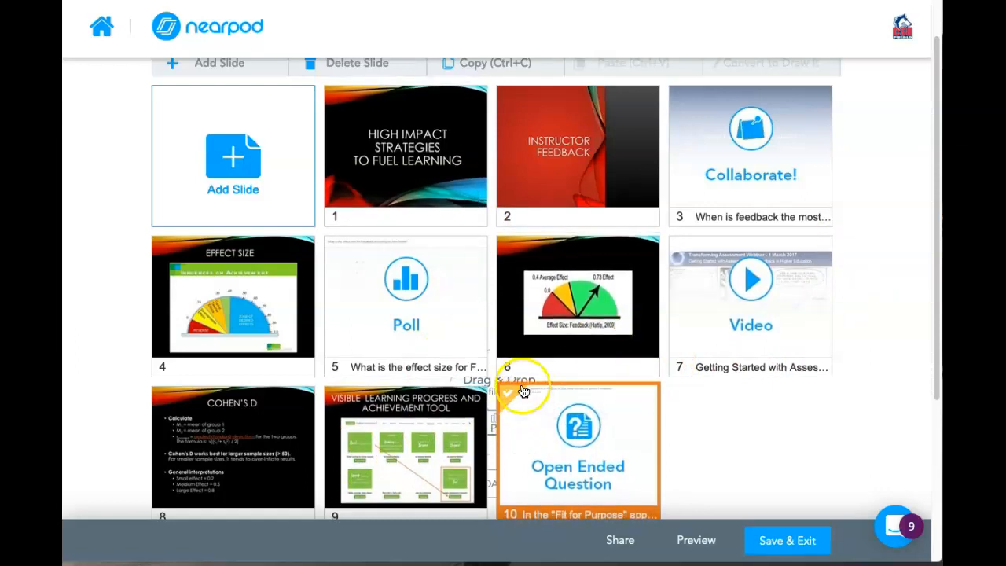
{"action": "left_click_drag", "start_coordinate": [521, 411], "coordinate": [162, 400]}
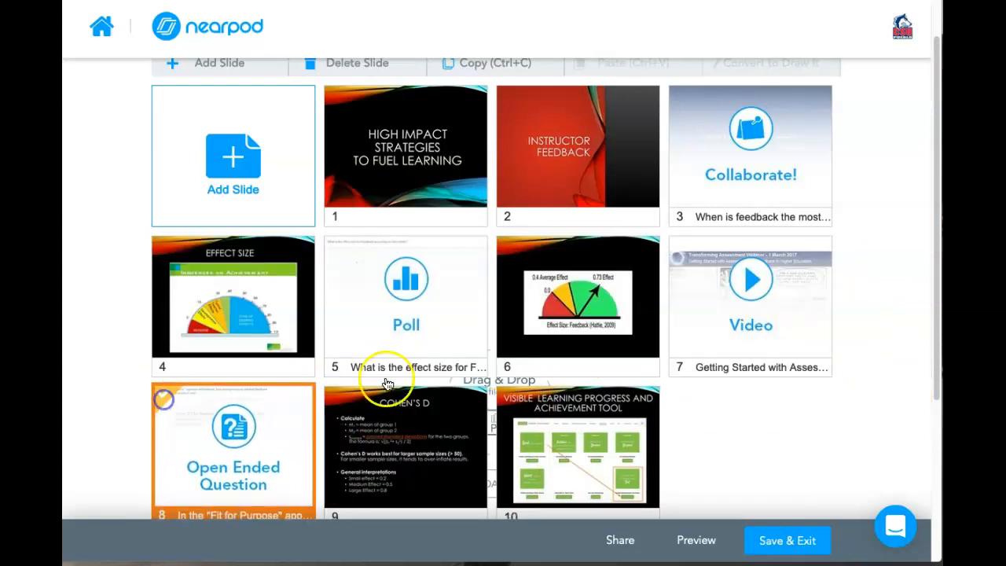
Start adding a web content slide to the lesson, ready for its website address.
{"action": "left_click_drag", "start_coordinate": [935, 293], "coordinate": [918, 342]}
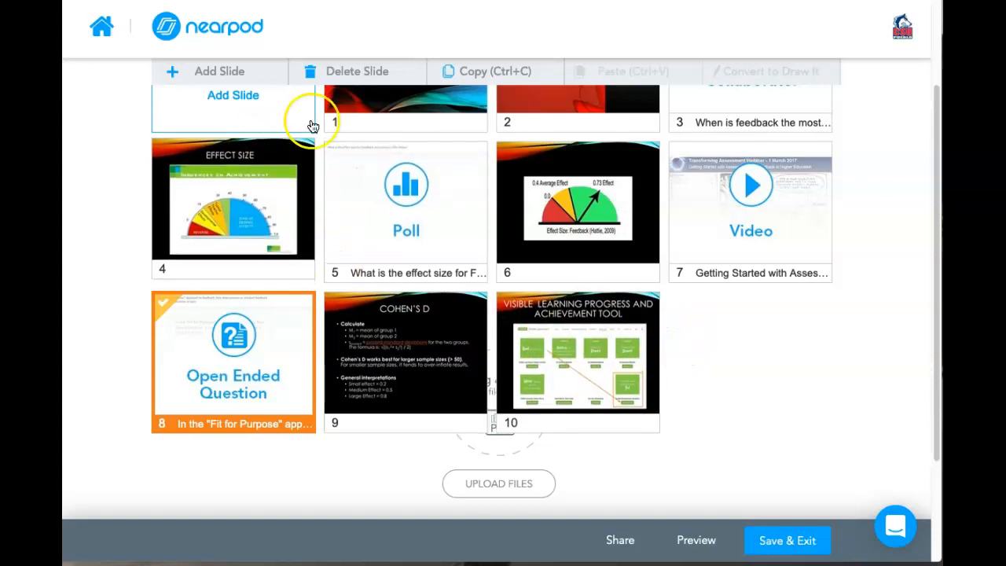
{"action": "scroll", "coordinate": [909, 251], "scroll_direction": "up", "scroll_amount": 3}
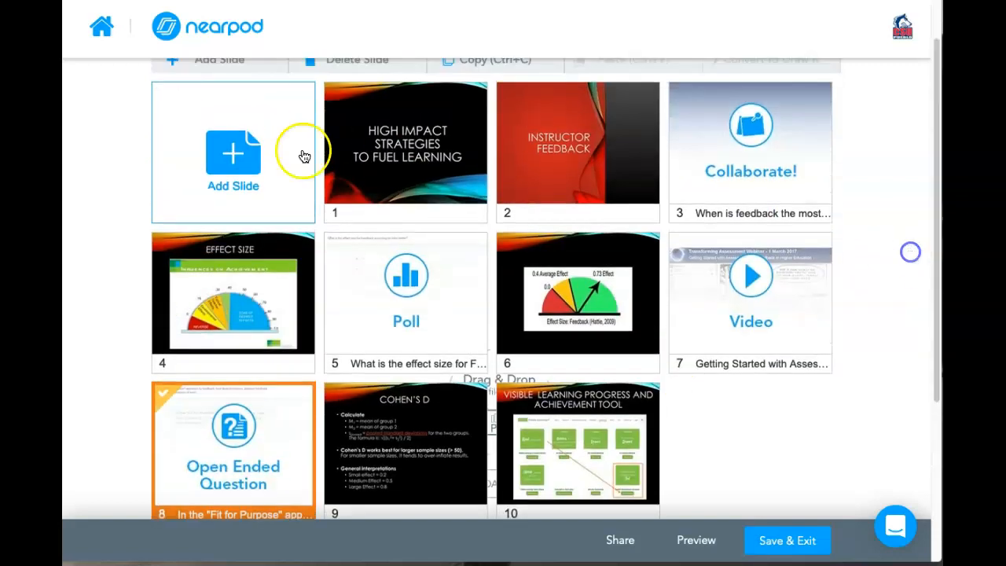
{"action": "left_click", "coordinate": [259, 154]}
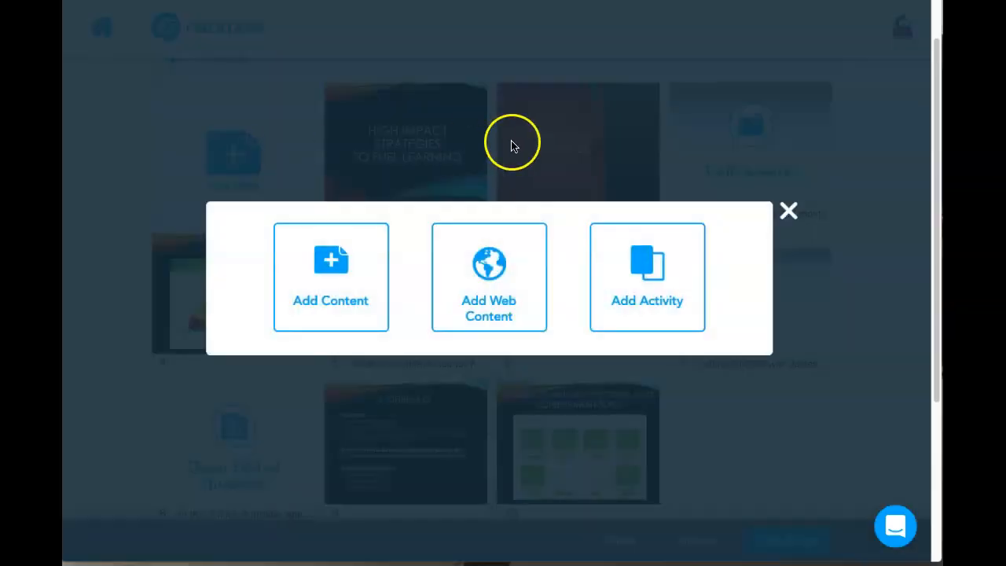
{"action": "left_click", "coordinate": [474, 288]}
{"action": "left_click", "coordinate": [447, 214]}
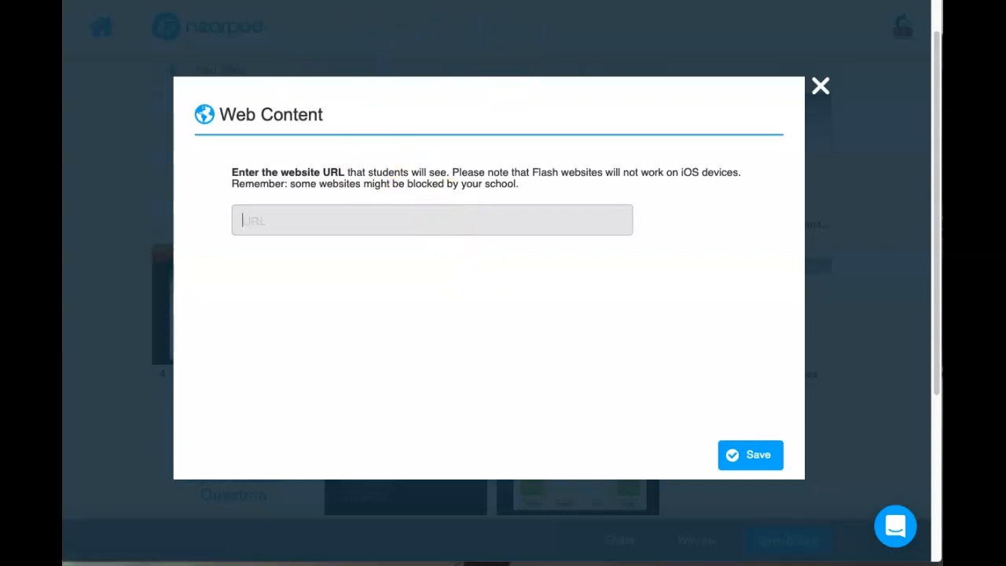
Copy the address of the Visible Learning resources page in the other browser tab and decline making it the home page.
{"action": "key", "text": "ctrl+Tab"}
{"action": "key", "text": "super+l"}
{"action": "key", "text": "Escape"}
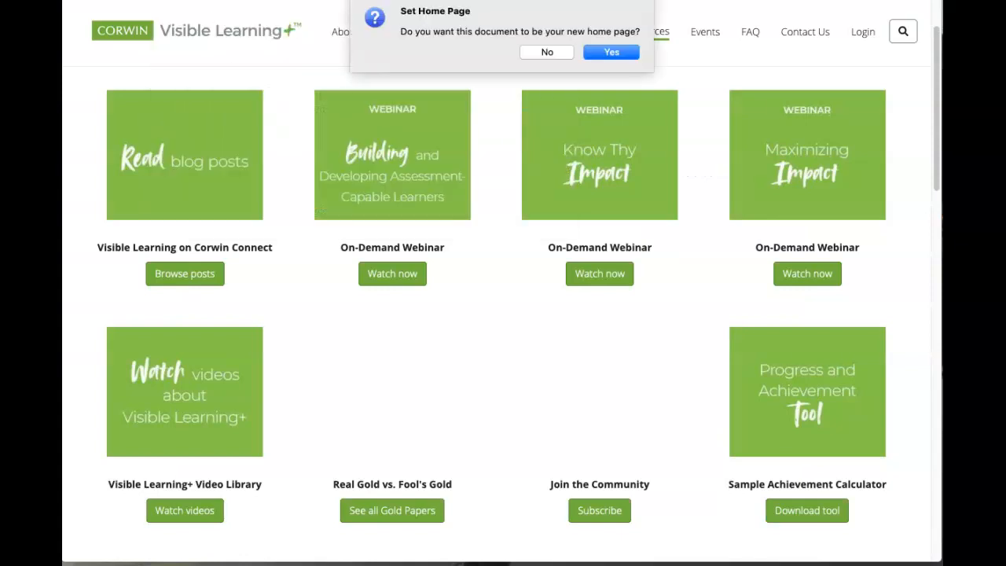
{"action": "left_click", "coordinate": [550, 53]}
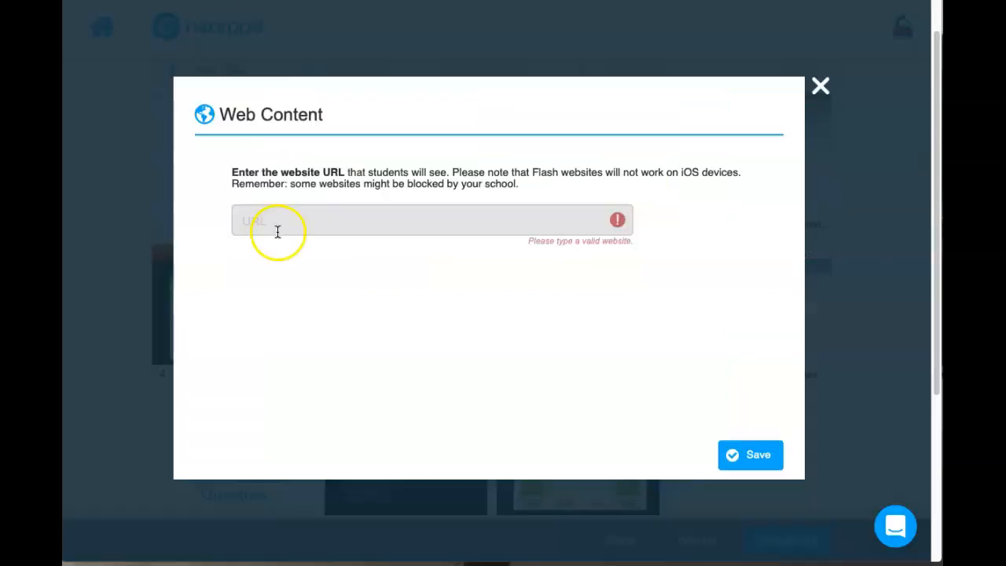
{"action": "left_click", "coordinate": [281, 225]}
{"action": "type", "text": "https://www.visiblelearning.com/resources/"}
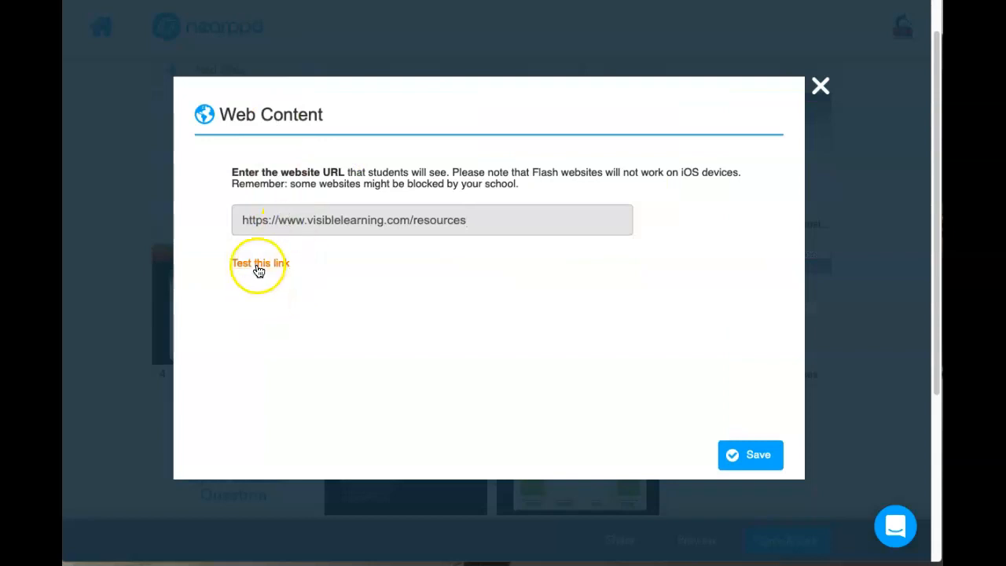
{"action": "left_click", "coordinate": [258, 268]}
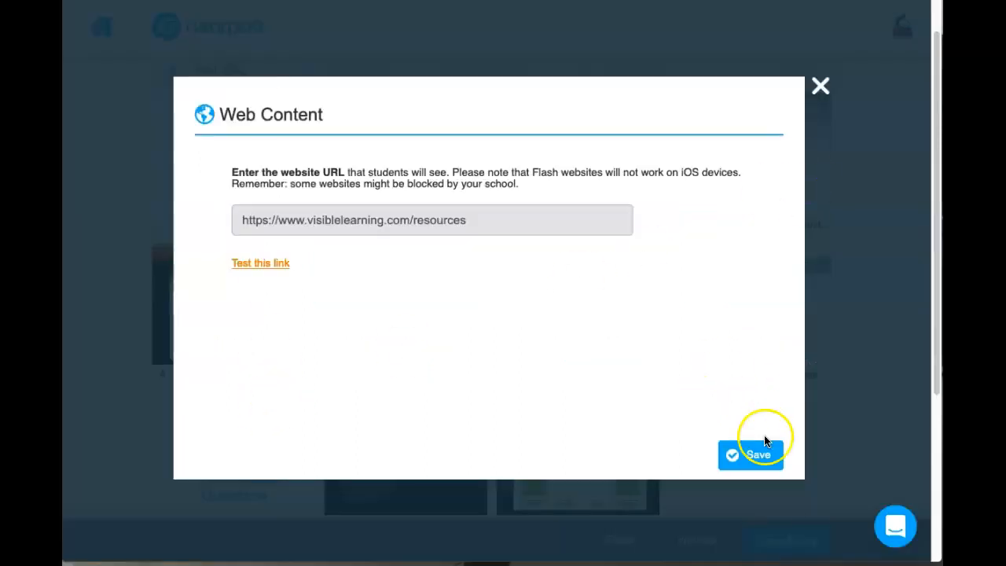
{"action": "left_click", "coordinate": [751, 455]}
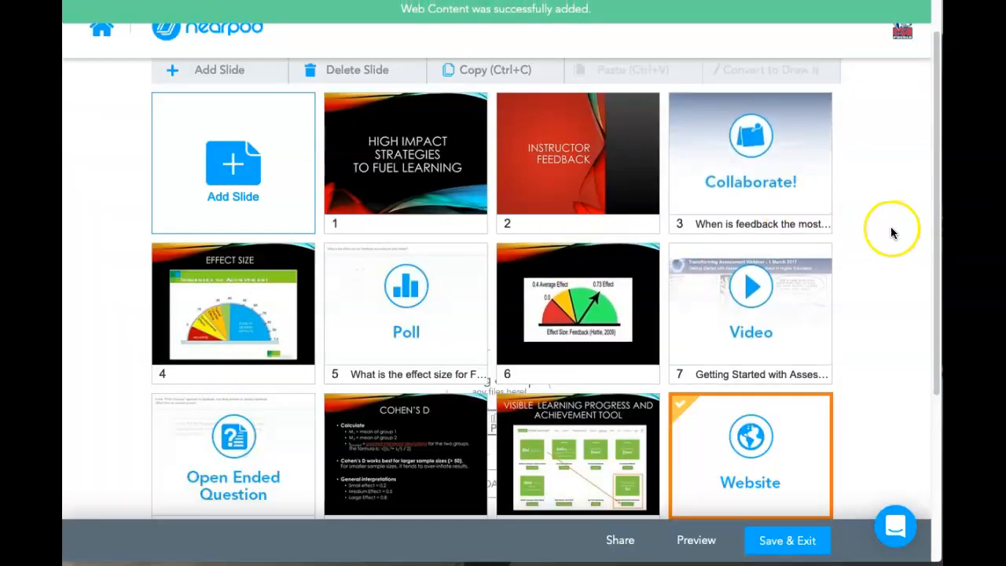
Deselect the new website slide and start adding a Quiz activity to the lesson.
{"action": "scroll", "coordinate": [929, 268], "scroll_direction": "down", "scroll_amount": 1}
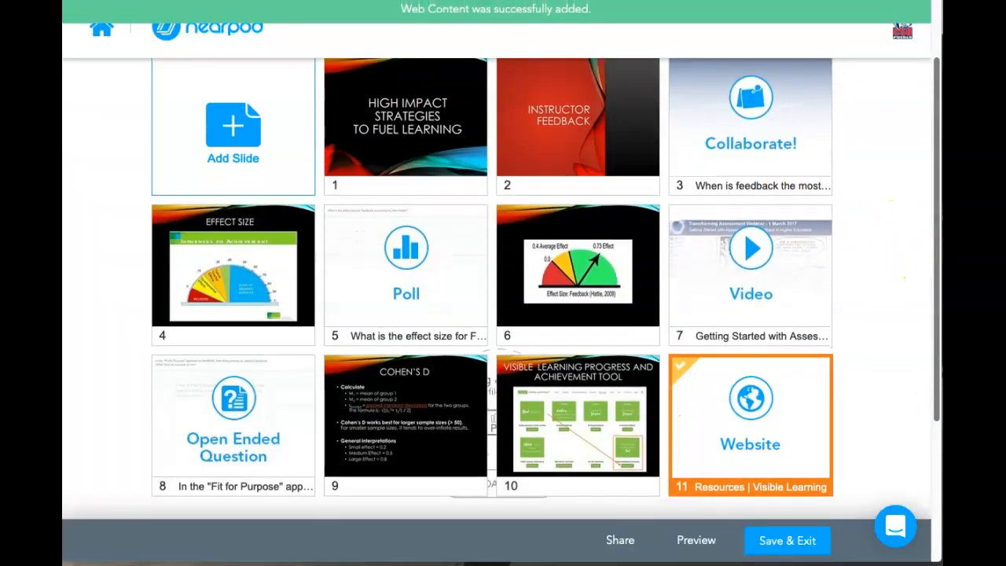
{"action": "scroll", "coordinate": [491, 289], "scroll_direction": "down", "scroll_amount": 1}
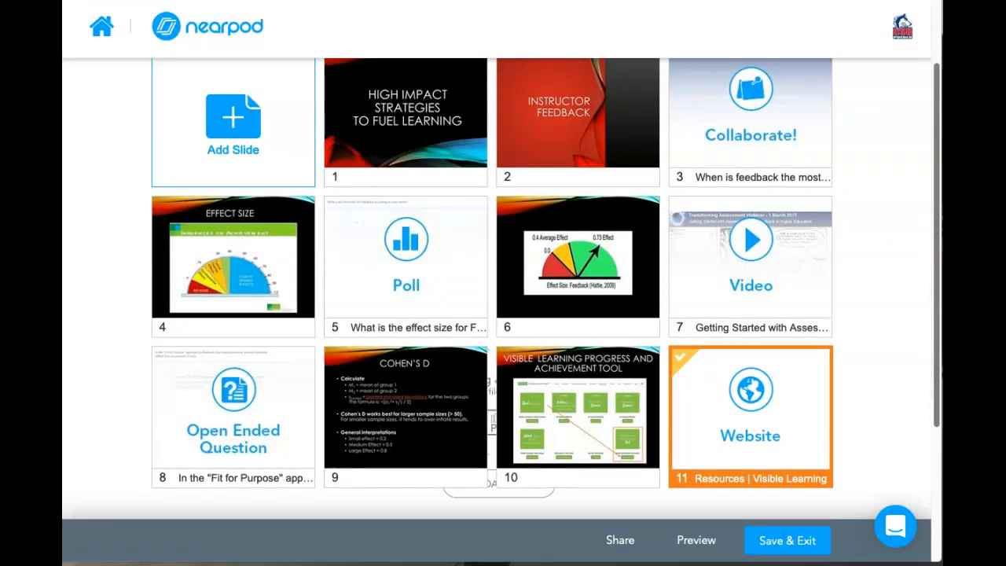
{"action": "scroll", "coordinate": [902, 312], "scroll_direction": "down", "scroll_amount": 3}
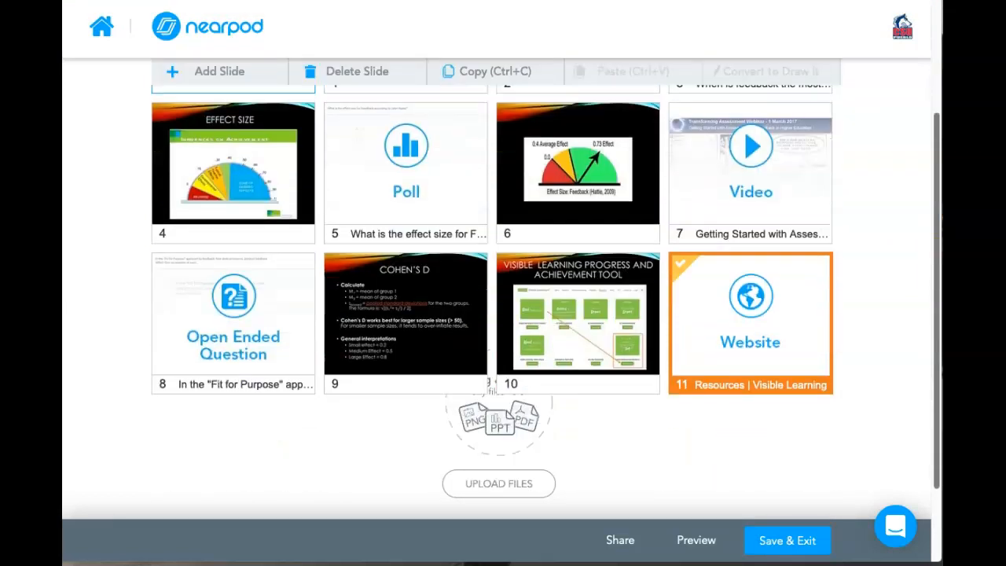
{"action": "left_click", "coordinate": [878, 315]}
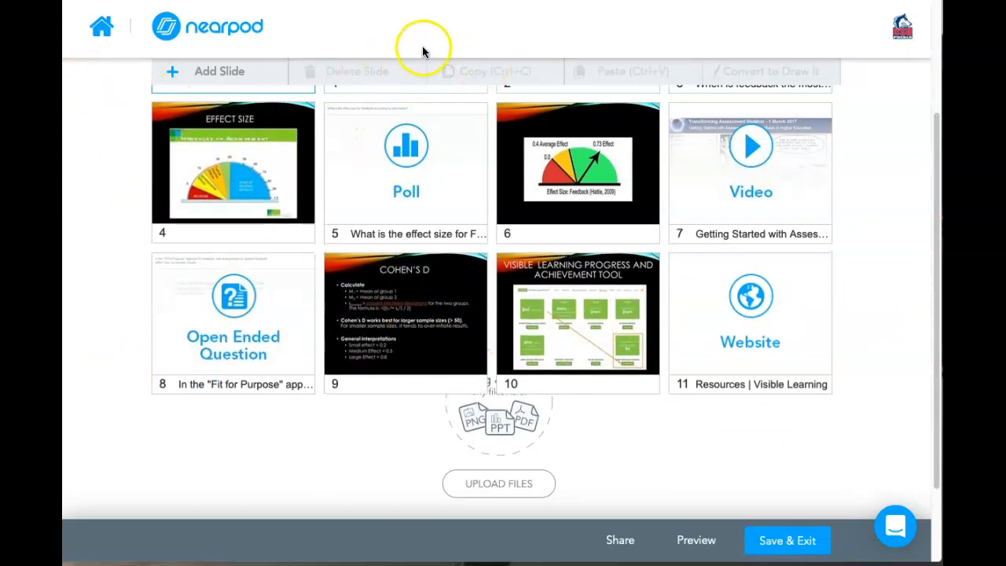
{"action": "left_click", "coordinate": [198, 78]}
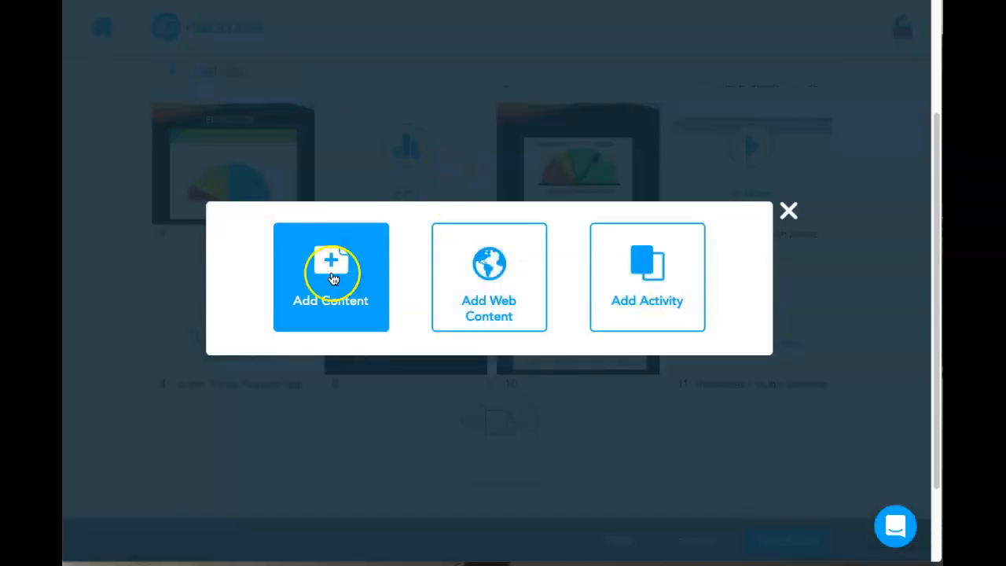
{"action": "left_click", "coordinate": [644, 283]}
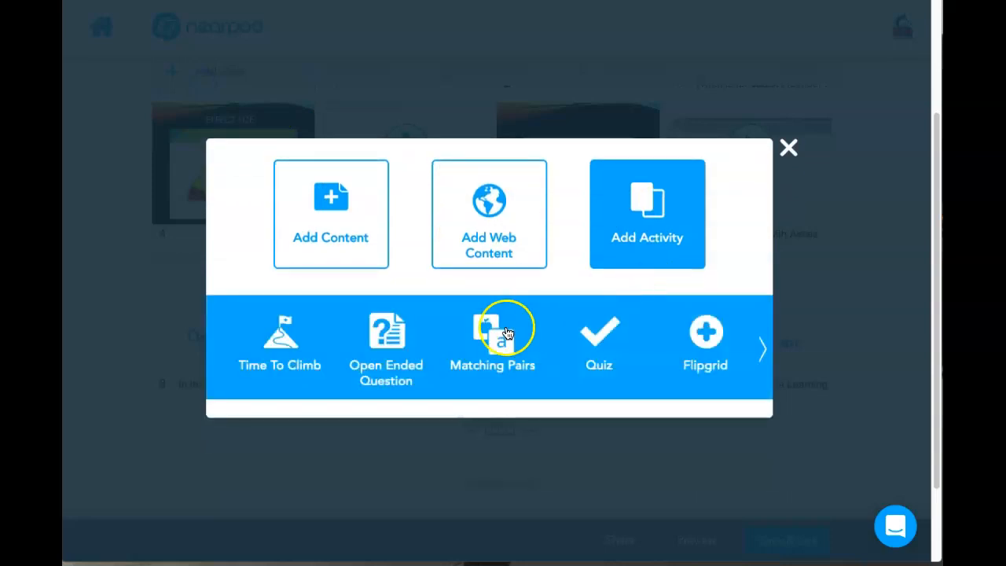
{"action": "left_click", "coordinate": [595, 339]}
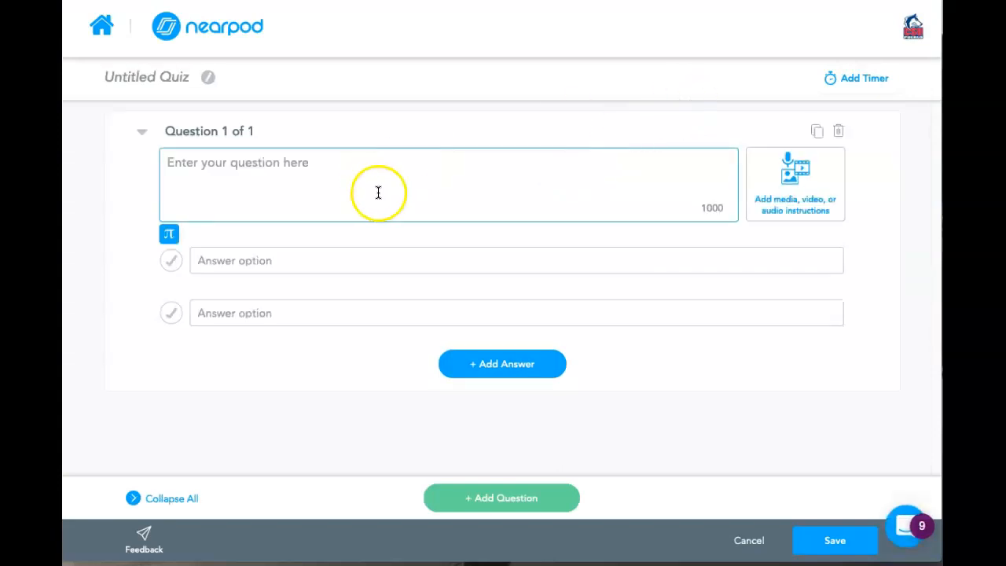
Enter "What does John Hattie report as the effect size for Feedback?" as the first quiz question.
{"action": "left_click", "coordinate": [310, 183]}
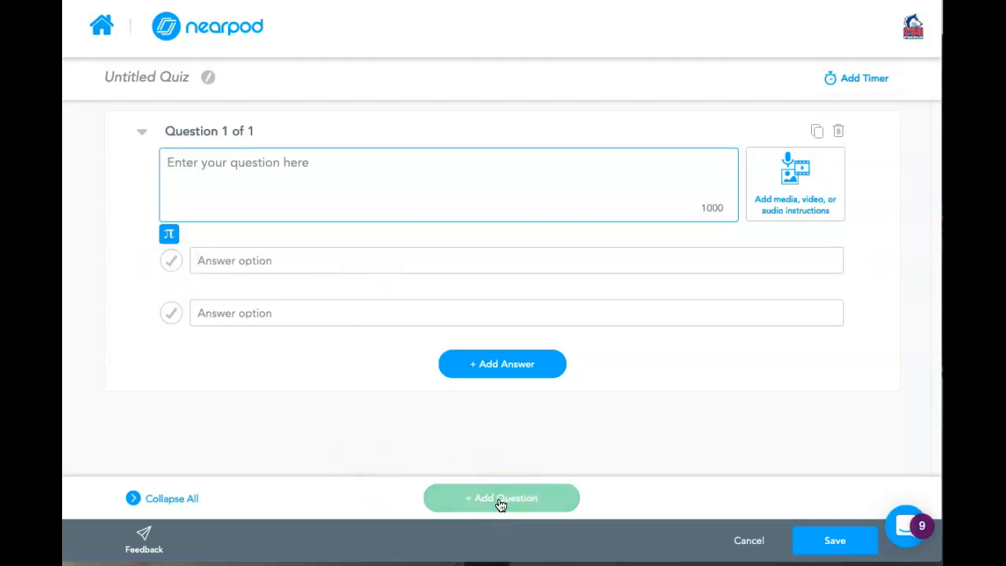
{"action": "left_click", "coordinate": [310, 167]}
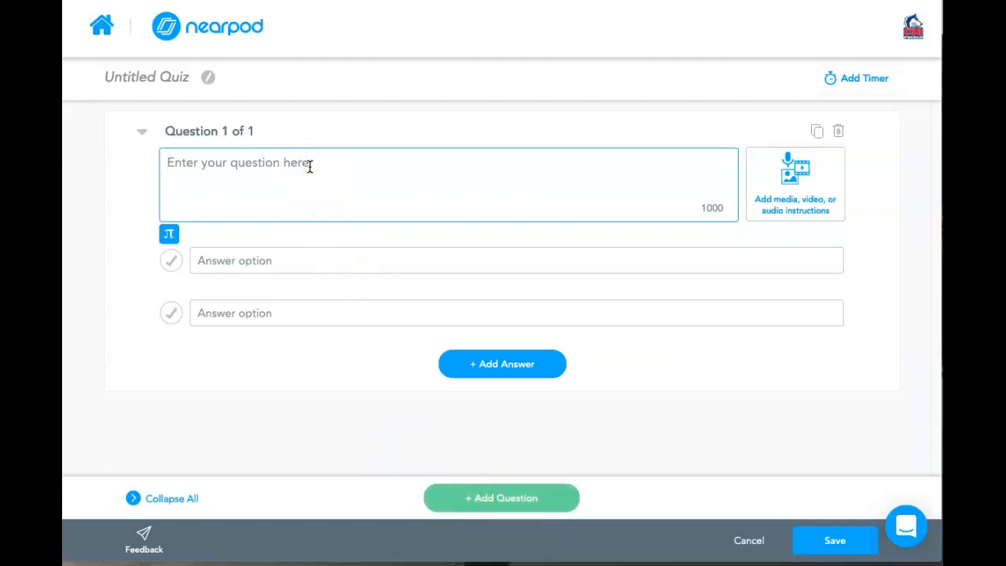
{"action": "type", "text": "Waht"}
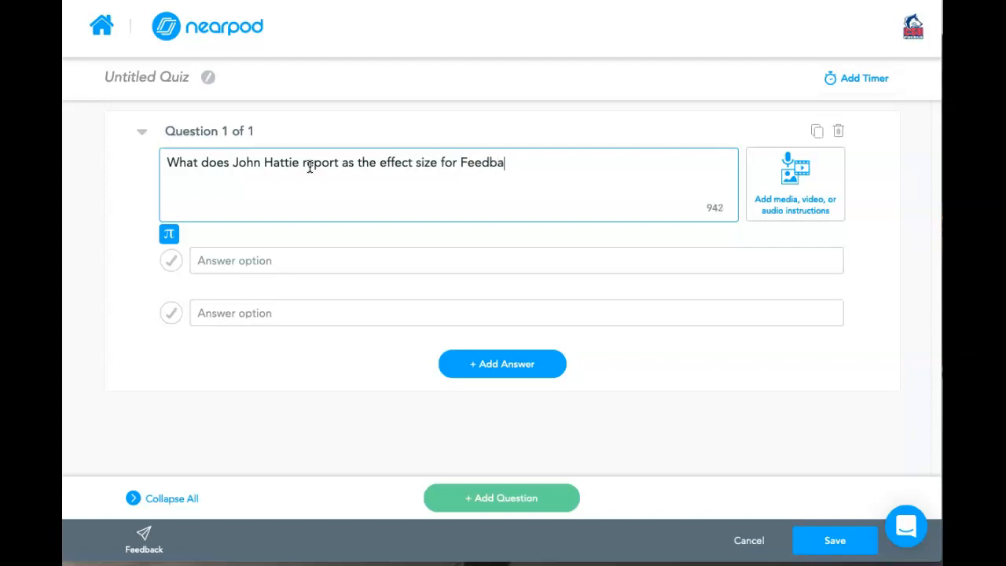
{"action": "type", "text": "?"}
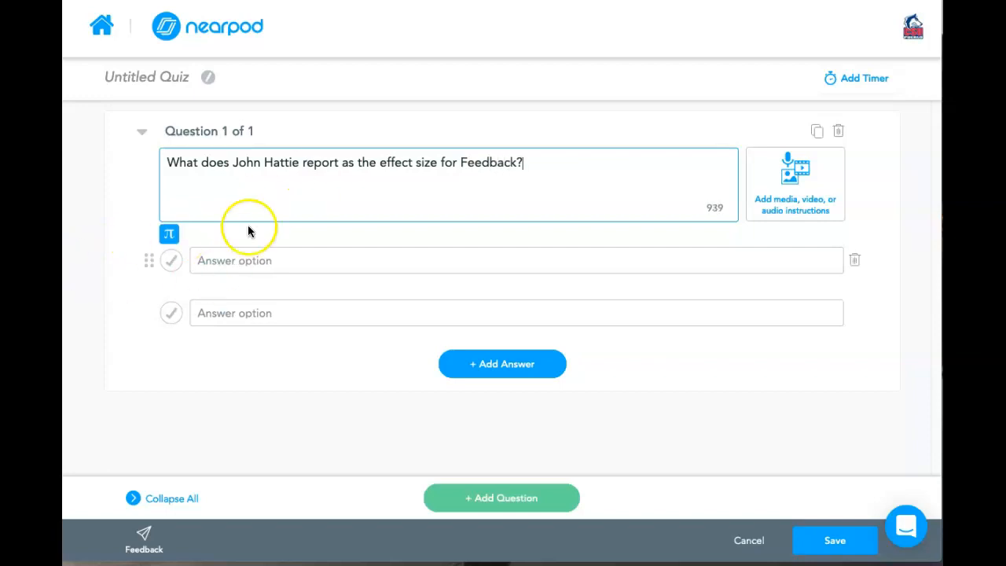
Enter the first quiz question's four answer options: .15, .3, .4 - .5 and "Greater than .7".
{"action": "left_click", "coordinate": [244, 253]}
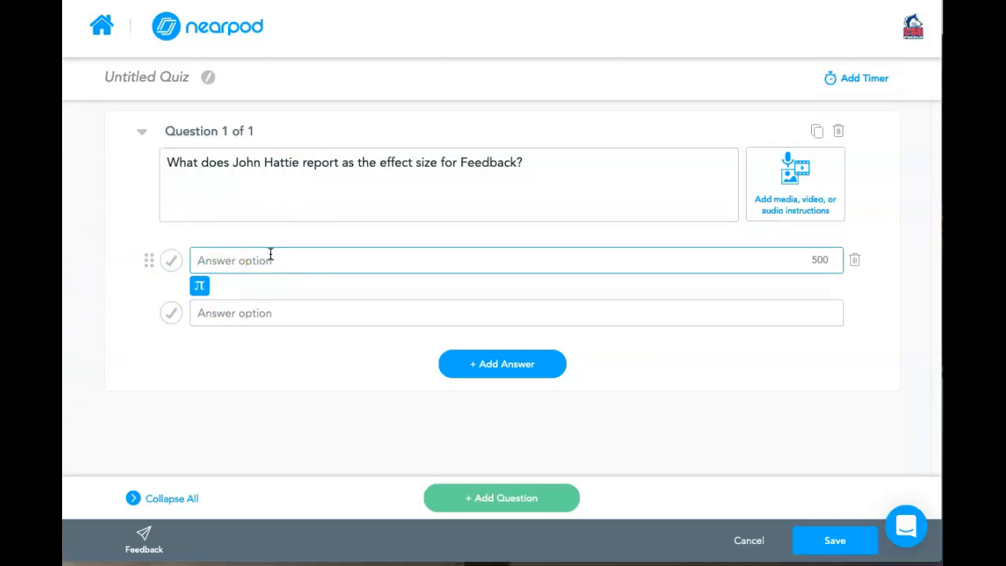
{"action": "type", "text": ".15"}
{"action": "left_click", "coordinate": [259, 312]}
{"action": "type", "text": "."}
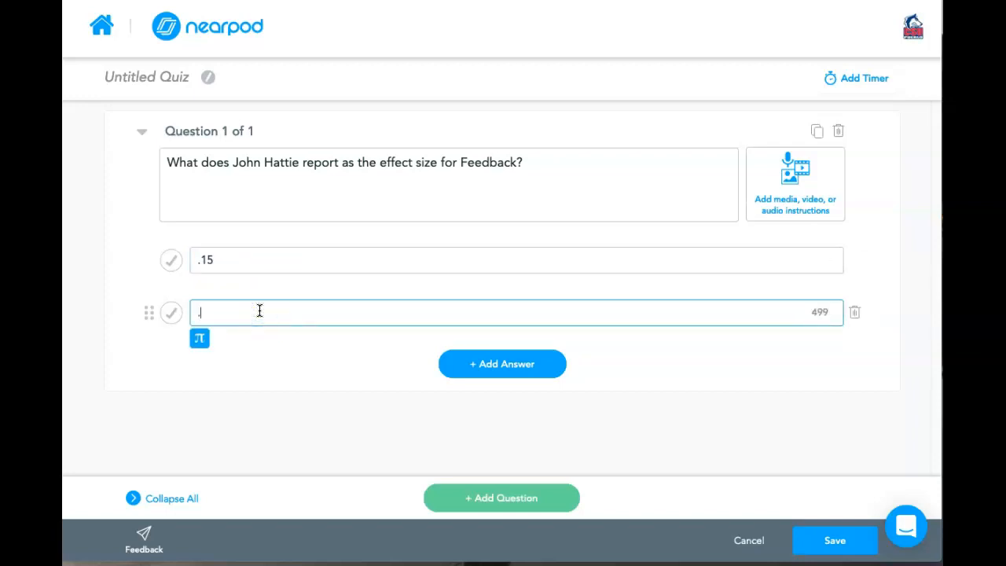
{"action": "type", "text": "3"}
{"action": "left_click", "coordinate": [485, 361]}
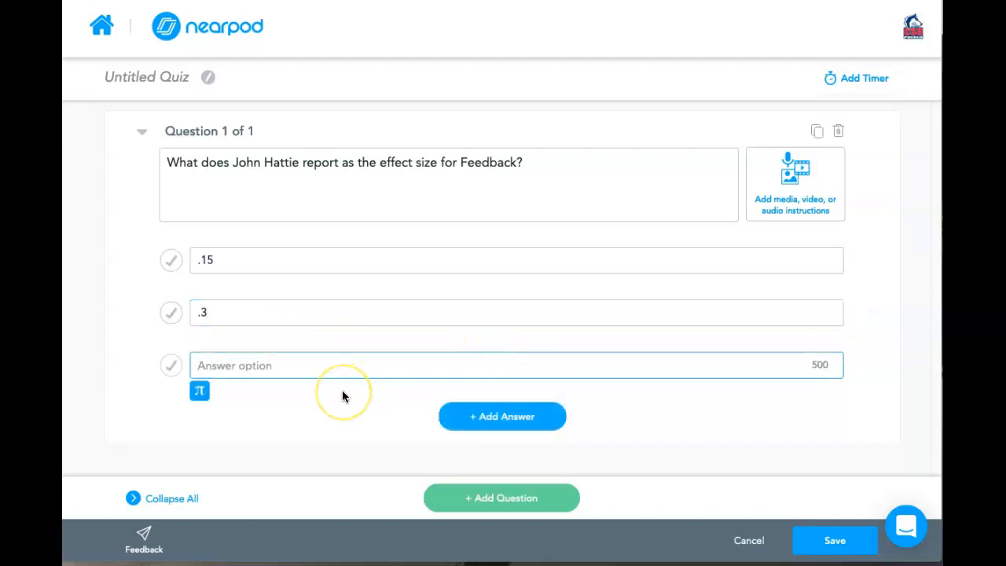
{"action": "type", "text": ".4"}
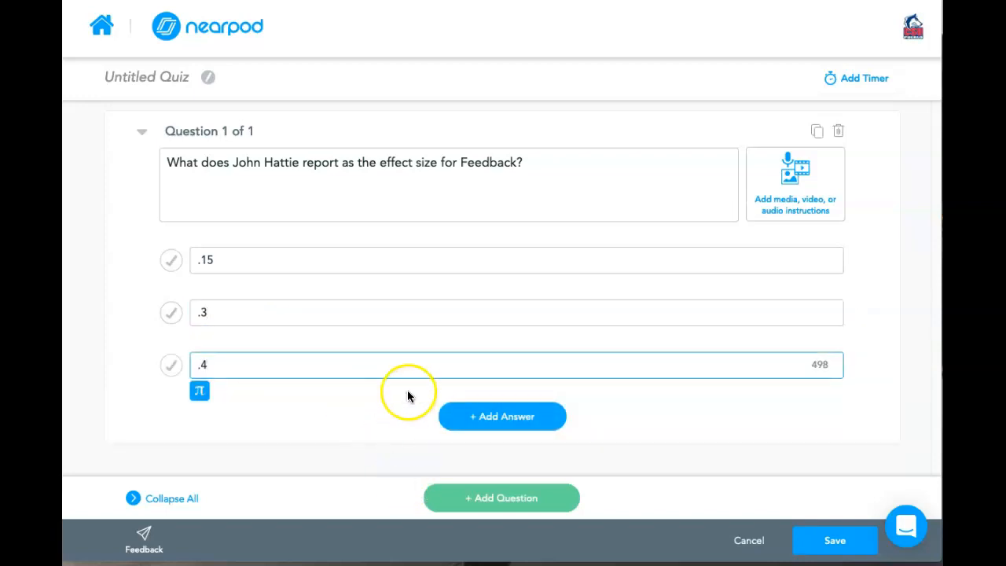
{"action": "left_click", "coordinate": [348, 364]}
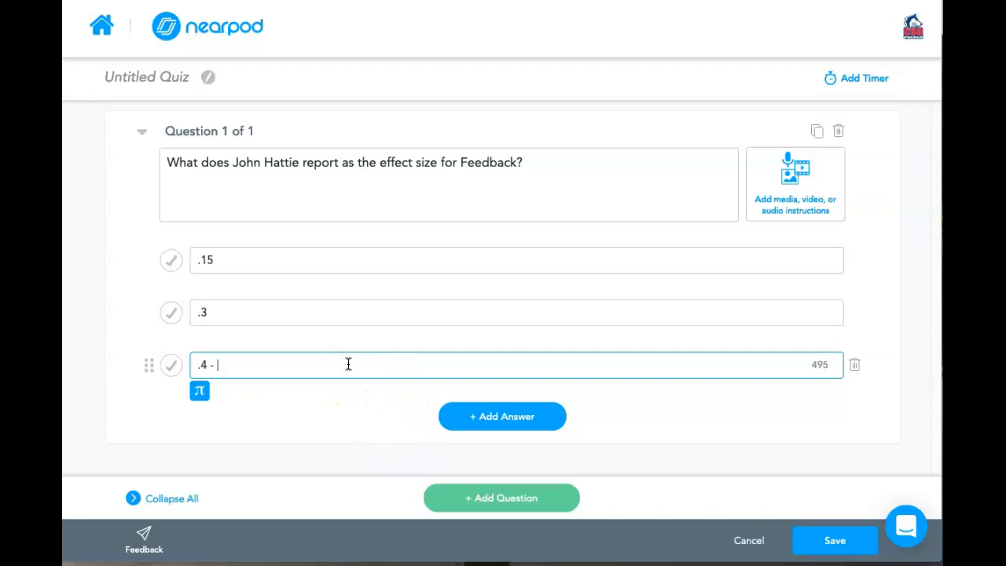
{"action": "left_click", "coordinate": [488, 409]}
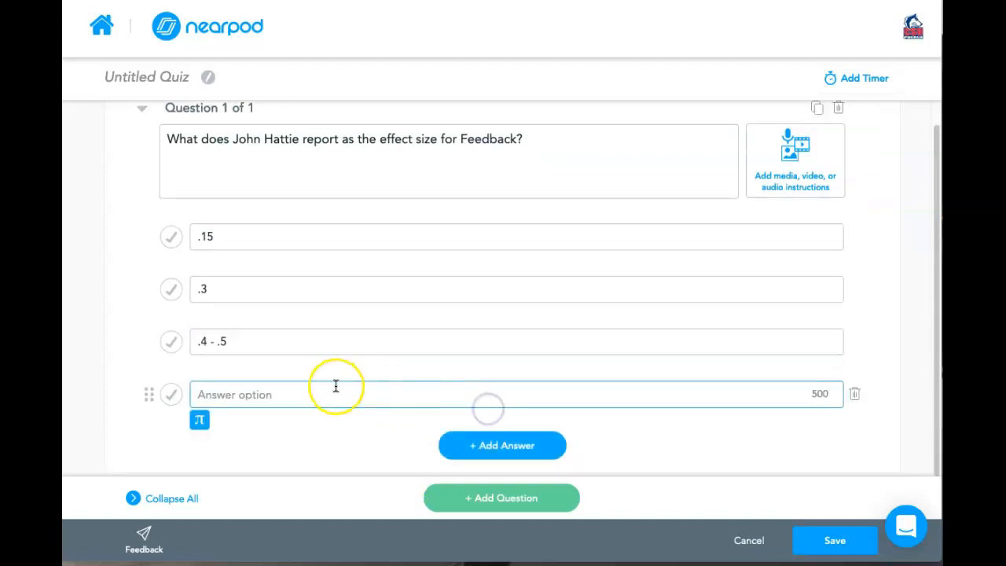
{"action": "type", "text": "Greater than .7"}
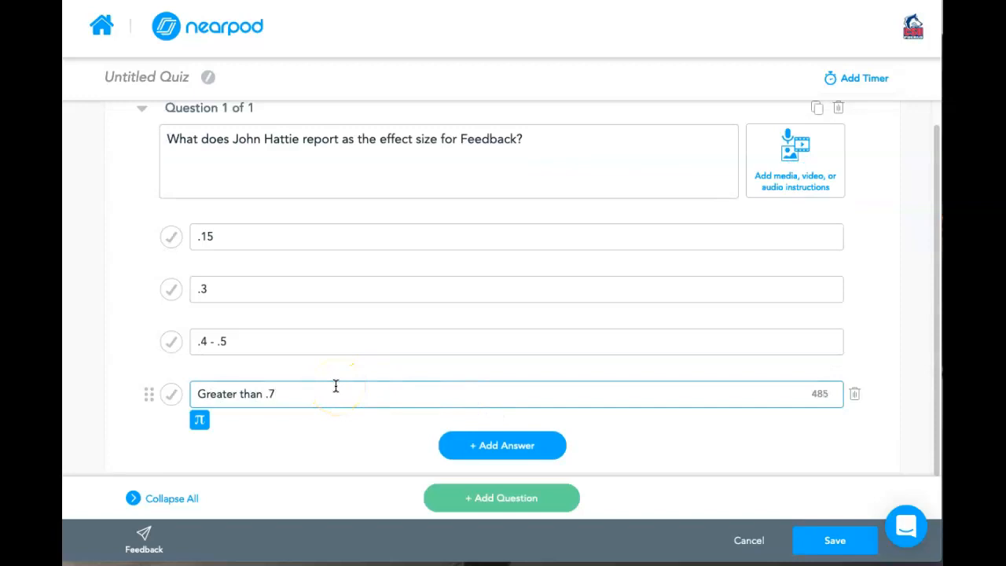
Mark "Greater than .7" as the correct answer, trying it in third place in the answer order and returning it to last.
{"action": "left_click_drag", "start_coordinate": [149, 395], "coordinate": [153, 301]}
{"action": "left_click_drag", "start_coordinate": [139, 347], "coordinate": [152, 290]}
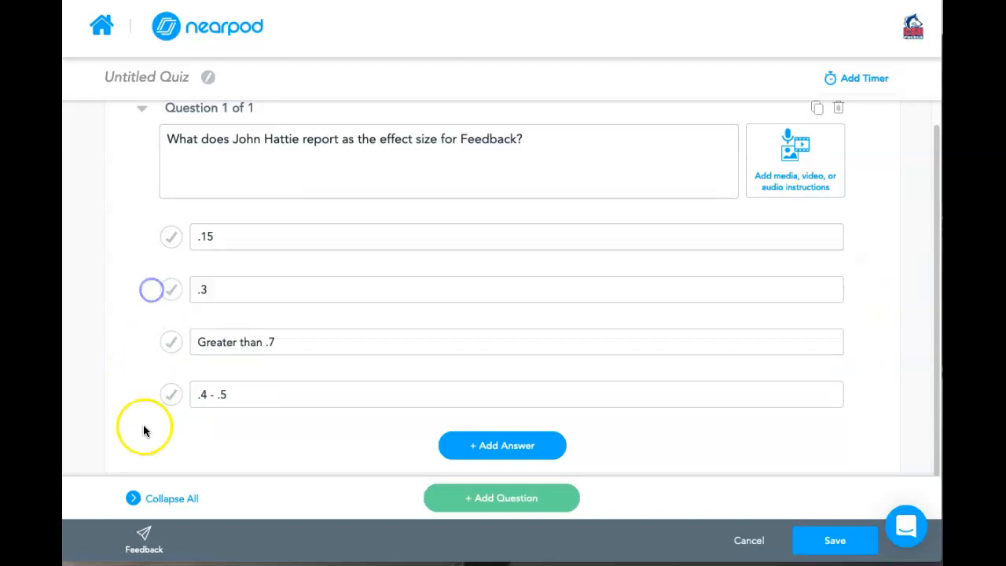
{"action": "left_click", "coordinate": [170, 341]}
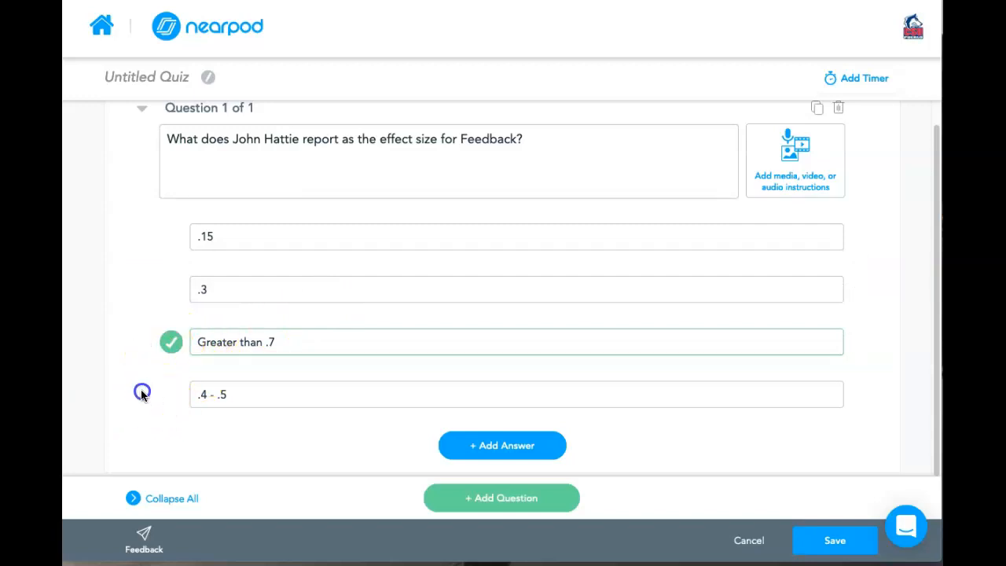
{"action": "left_click_drag", "start_coordinate": [155, 403], "coordinate": [156, 346]}
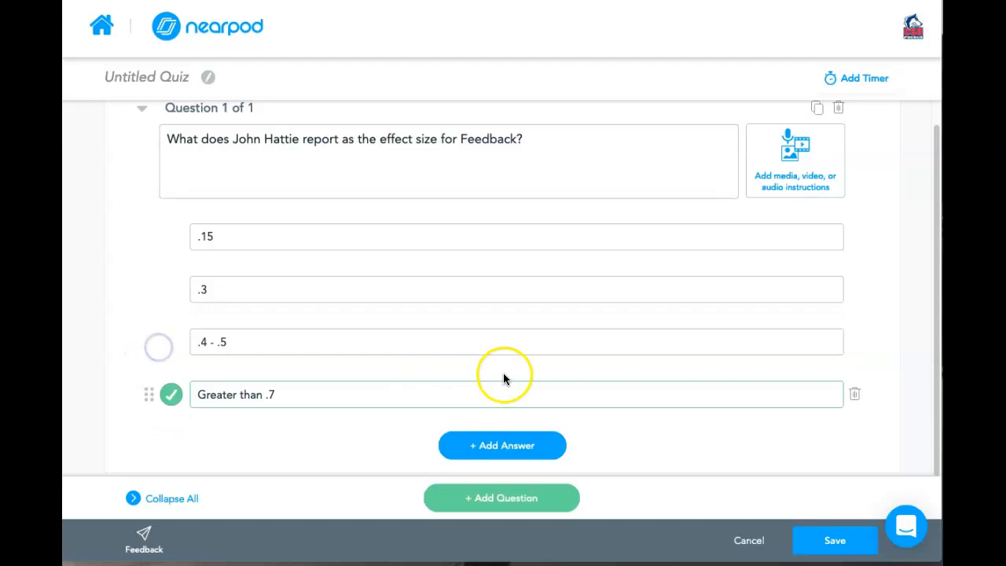
Add the question "Cohen's D is a valid measure for which size population?" with answers "50 or more" (correct) and "less than 50", and save the quiz.
{"action": "left_click", "coordinate": [519, 498]}
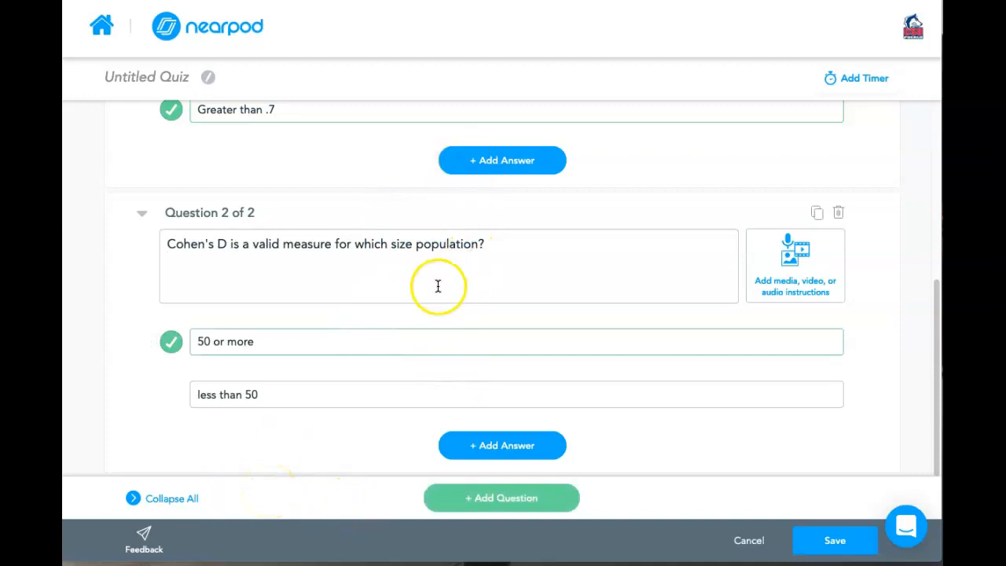
{"action": "left_click", "coordinate": [834, 541]}
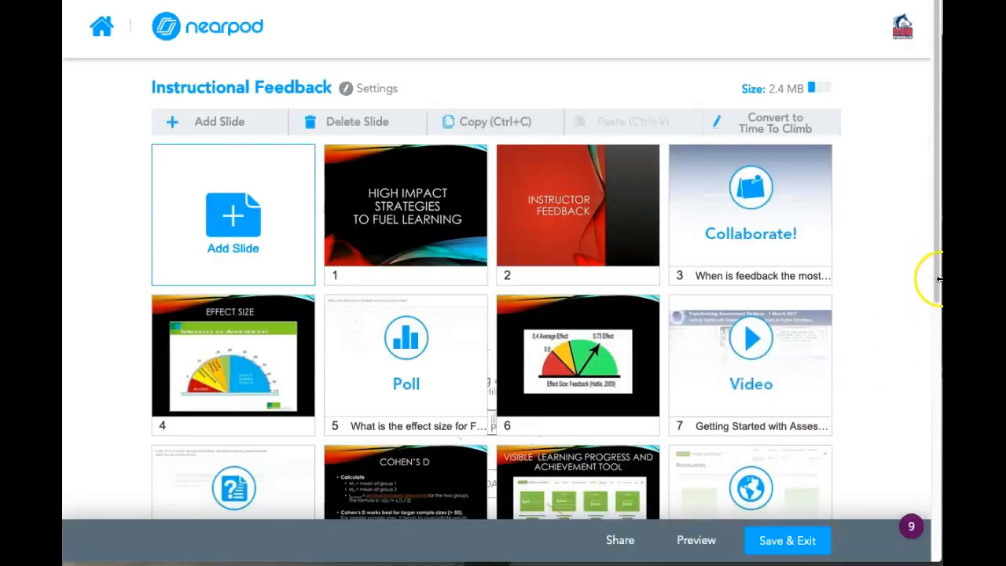
{"action": "left_click_drag", "start_coordinate": [938, 282], "coordinate": [898, 283]}
{"action": "left_click", "coordinate": [750, 252]}
{"action": "mouse_move", "coordinate": [750, 251]}
{"action": "left_mouse_down"}
{"action": "mouse_move", "coordinate": [487, 367]}
{"action": "mouse_move", "coordinate": [784, 258]}
{"action": "mouse_move", "coordinate": [786, 207]}
{"action": "mouse_move", "coordinate": [747, 251]}
{"action": "left_mouse_up"}
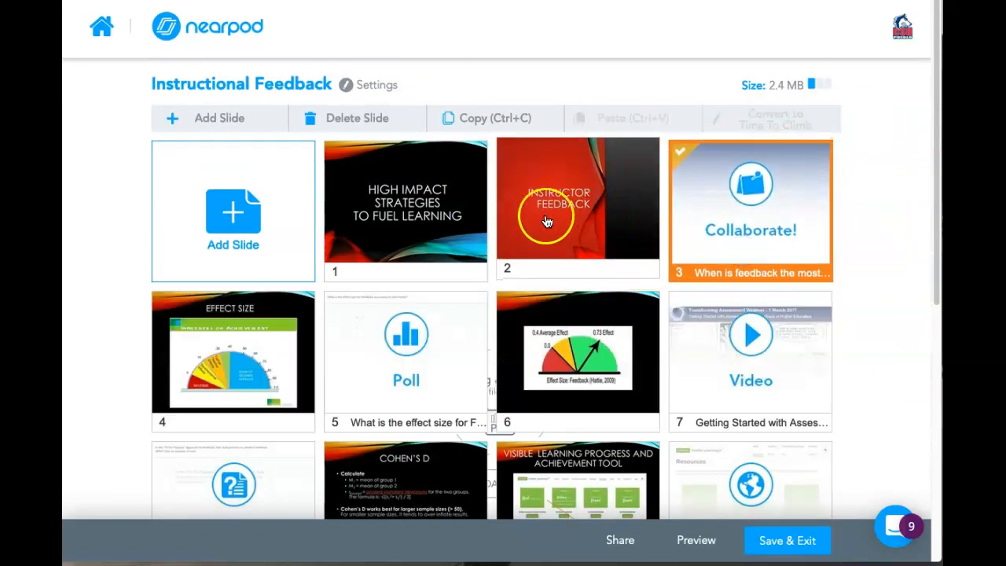
{"action": "left_click", "coordinate": [426, 222]}
{"action": "mouse_move", "coordinate": [426, 222]}
{"action": "left_mouse_down"}
{"action": "mouse_move", "coordinate": [655, 217]}
{"action": "mouse_move", "coordinate": [386, 227]}
{"action": "mouse_move", "coordinate": [433, 228]}
{"action": "left_mouse_up"}
{"action": "left_click", "coordinate": [653, 144]}
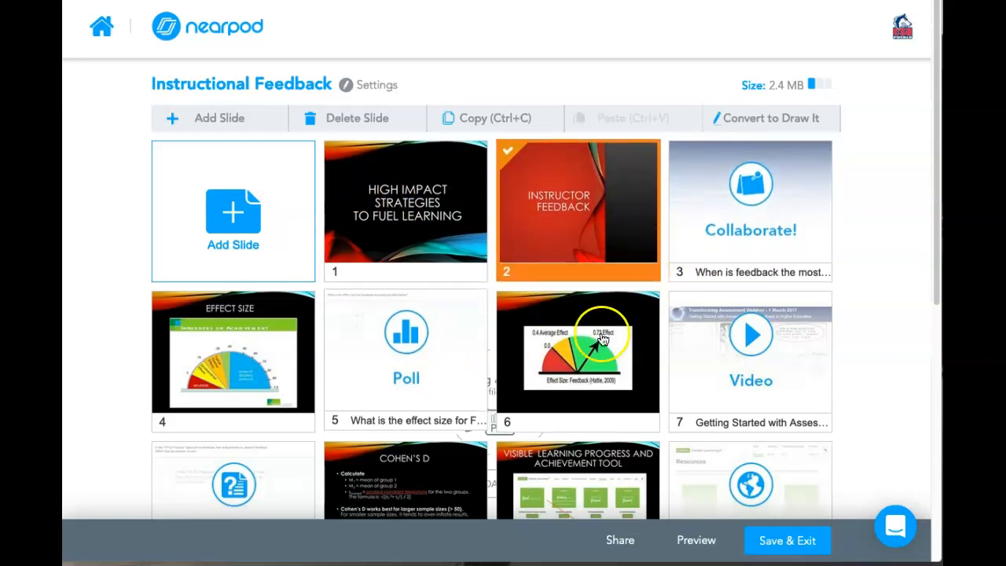
Insert a new blank content slide between the poll on slide 5 and slide 6.
{"action": "right_click", "coordinate": [497, 341]}
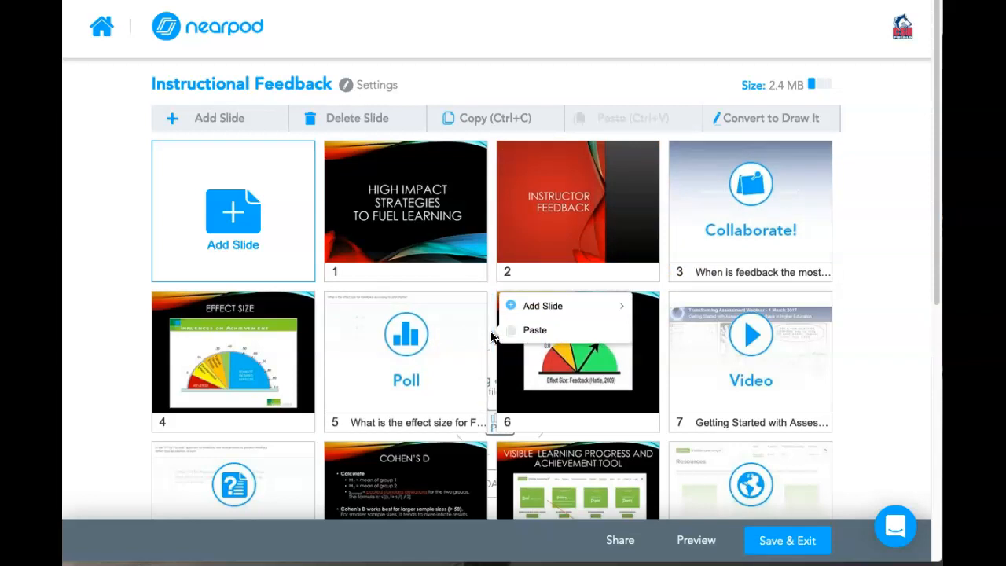
{"action": "left_click", "coordinate": [524, 311]}
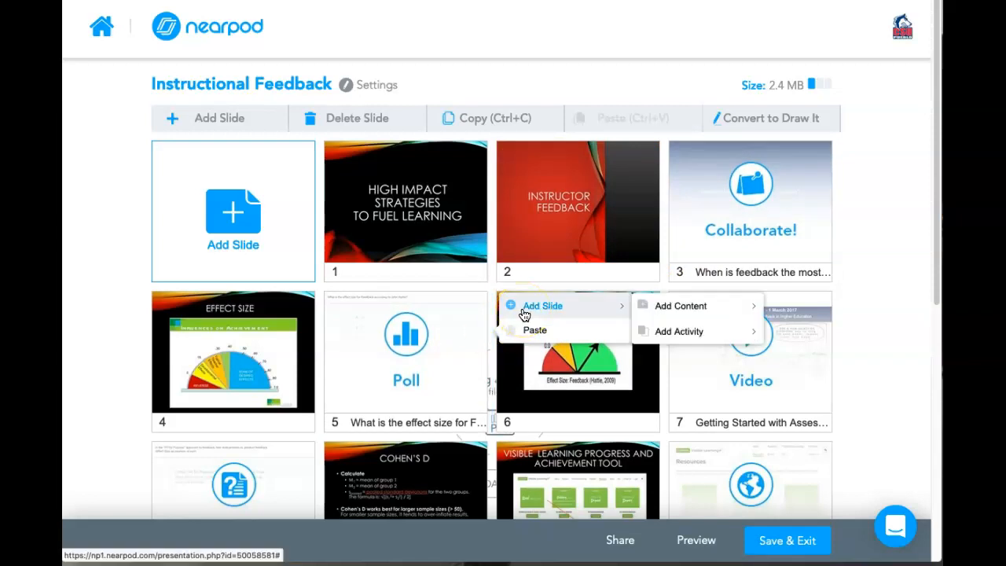
{"action": "left_click", "coordinate": [652, 308]}
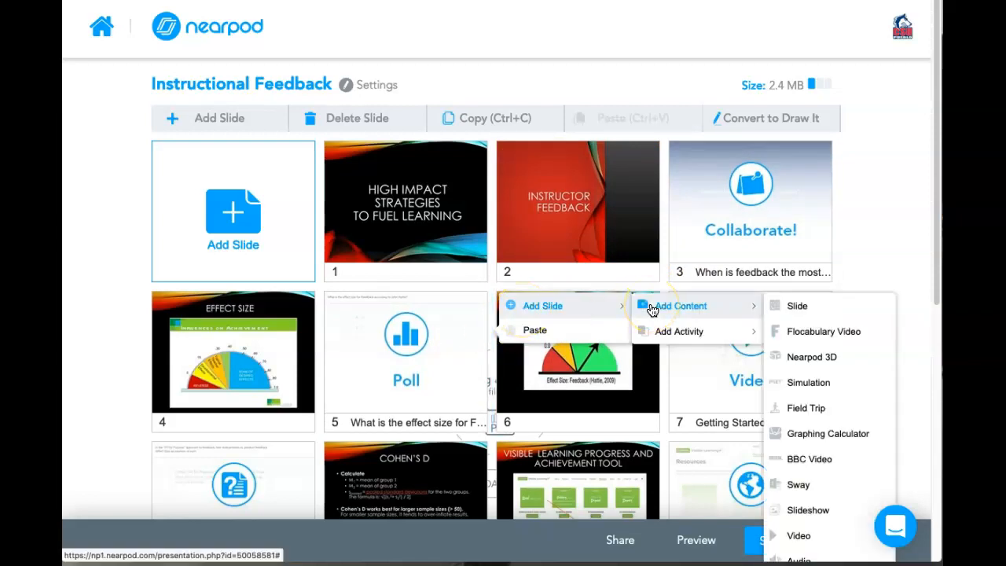
{"action": "left_click", "coordinate": [767, 305]}
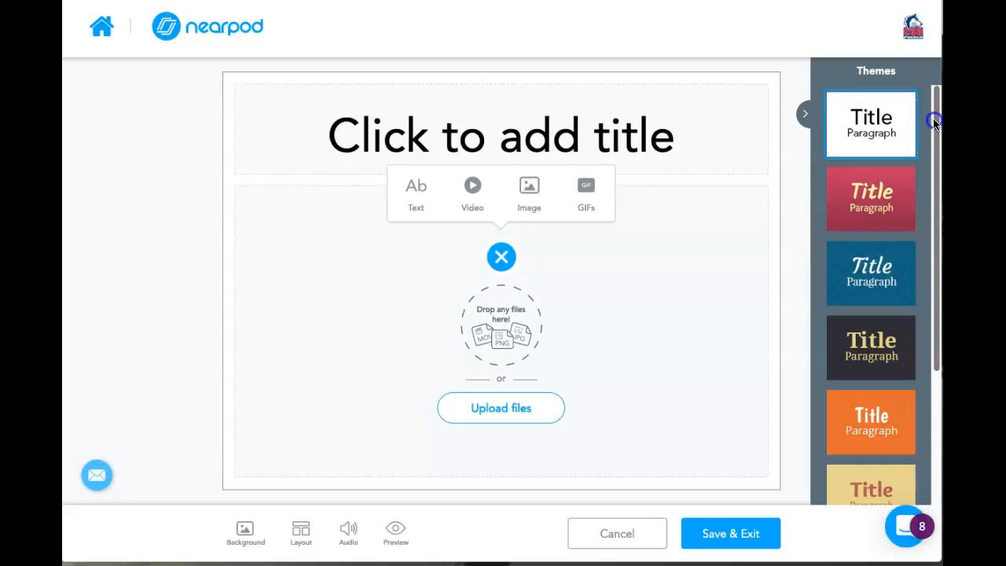
Browse the slide themes, try the red one on the new slide and return to the plain white theme.
{"action": "scroll", "coordinate": [927, 180], "scroll_direction": "down", "scroll_amount": 1}
{"action": "scroll", "coordinate": [927, 179], "scroll_direction": "down", "scroll_amount": 3}
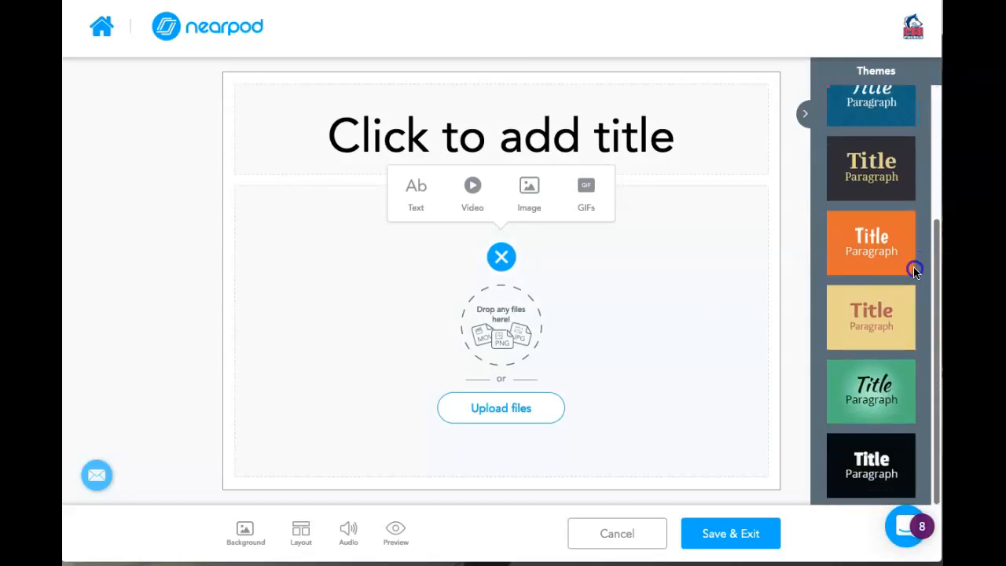
{"action": "scroll", "coordinate": [899, 255], "scroll_direction": "up", "scroll_amount": 5}
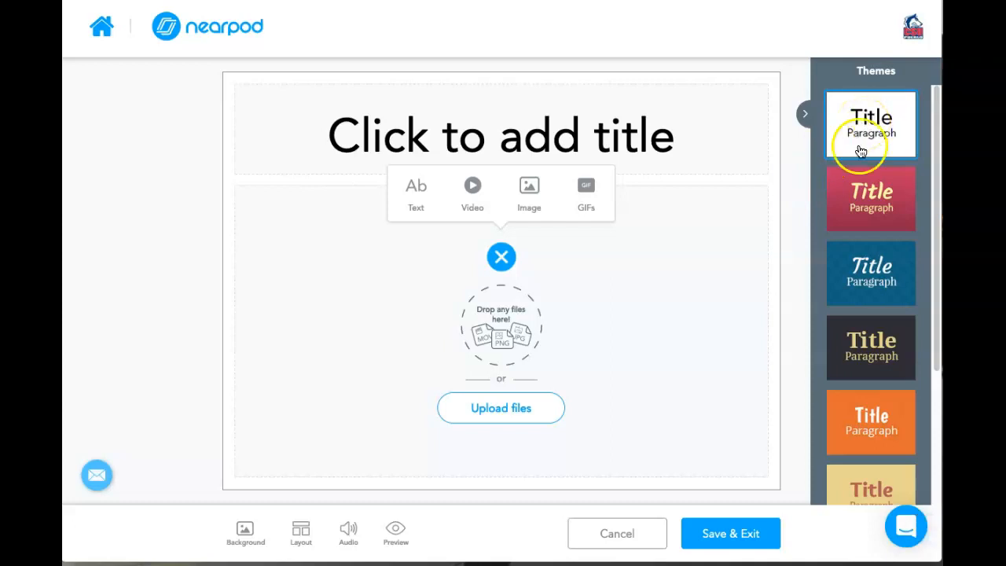
{"action": "left_click", "coordinate": [861, 180]}
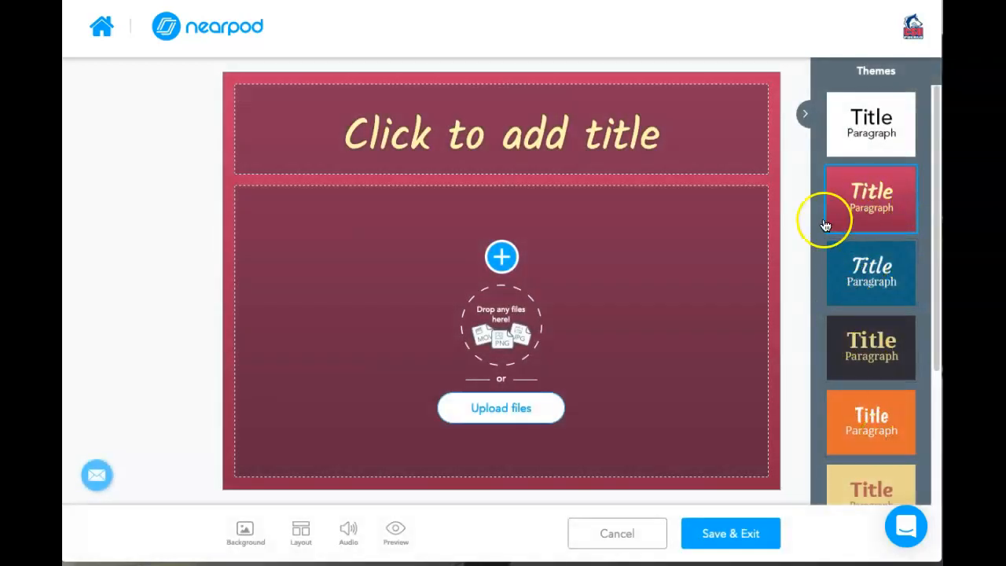
{"action": "left_click", "coordinate": [877, 132]}
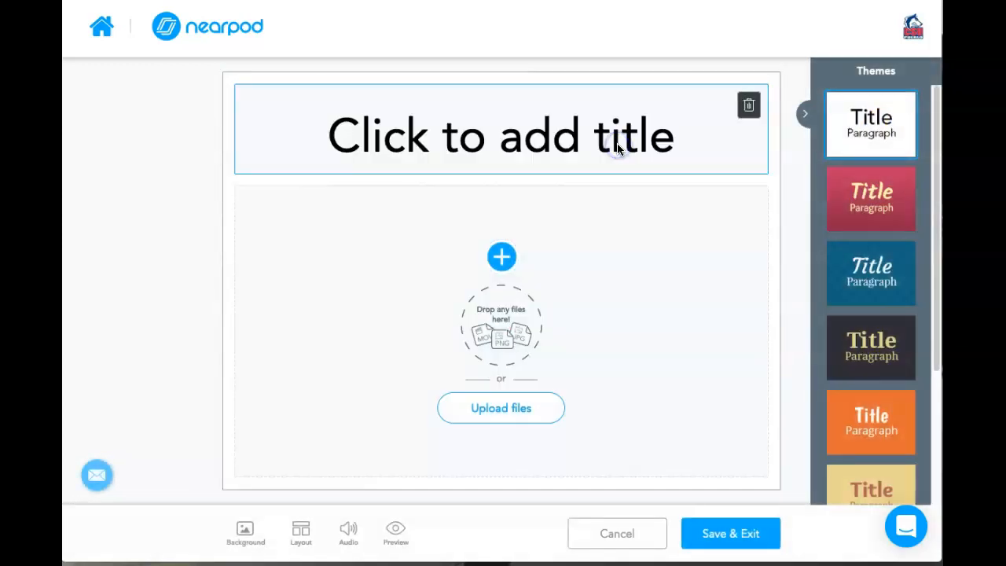
Title the new slide "I added a slide" and look at the content types offered for its body.
{"action": "left_click", "coordinate": [618, 117]}
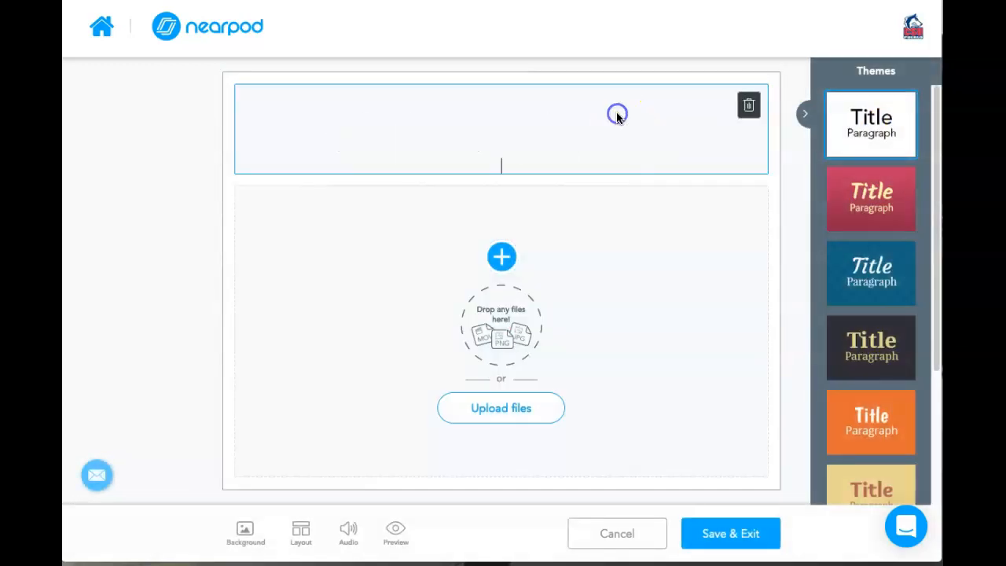
{"action": "type", "text": "I added "}
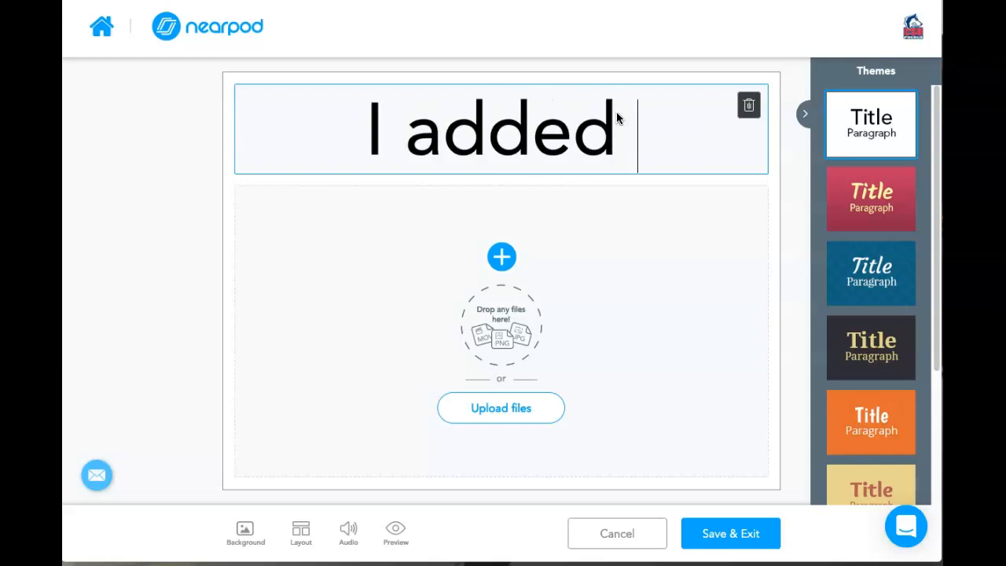
{"action": "type", "text": "a slide"}
{"action": "left_click", "coordinate": [418, 194]}
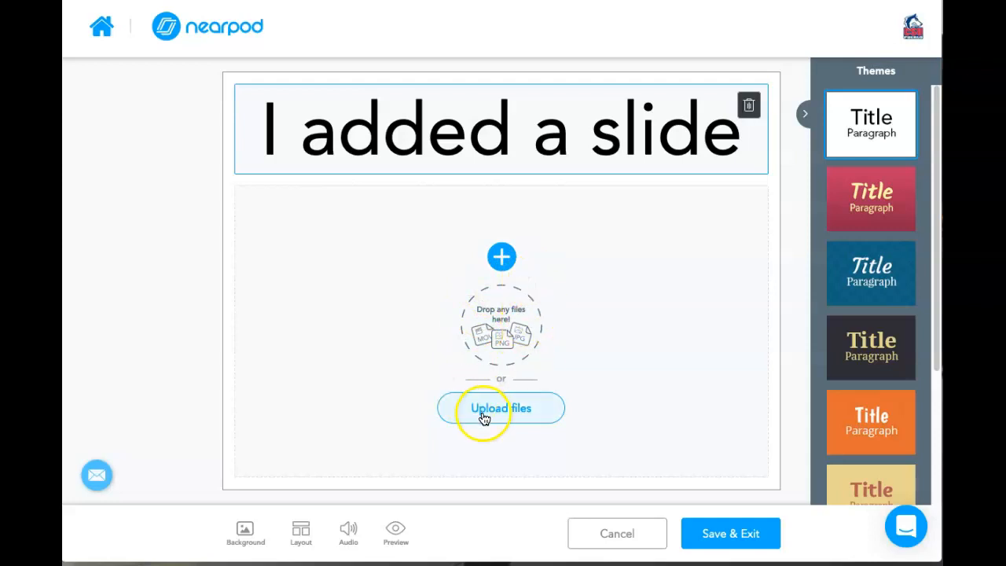
{"action": "left_click", "coordinate": [502, 257]}
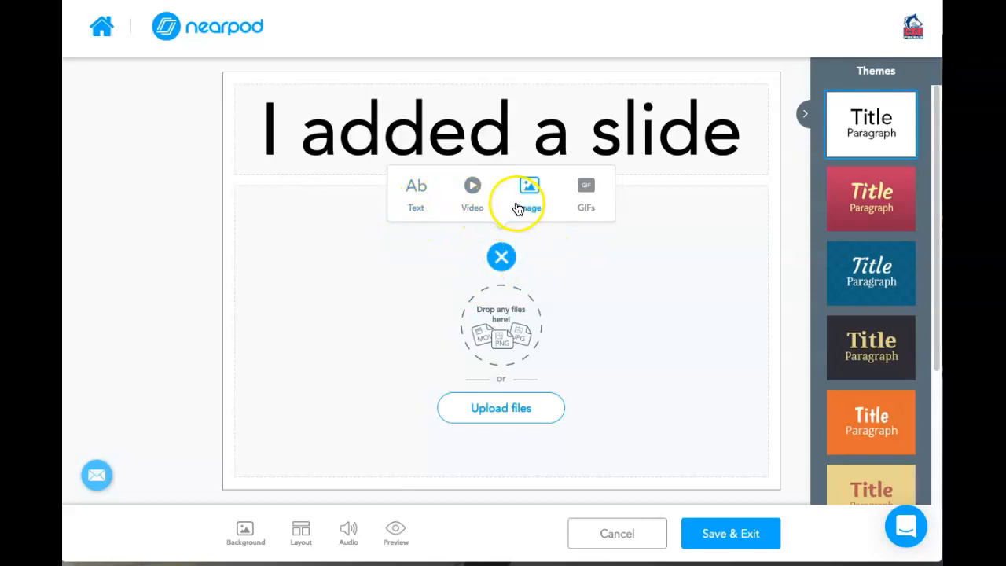
{"action": "left_click", "coordinate": [621, 297]}
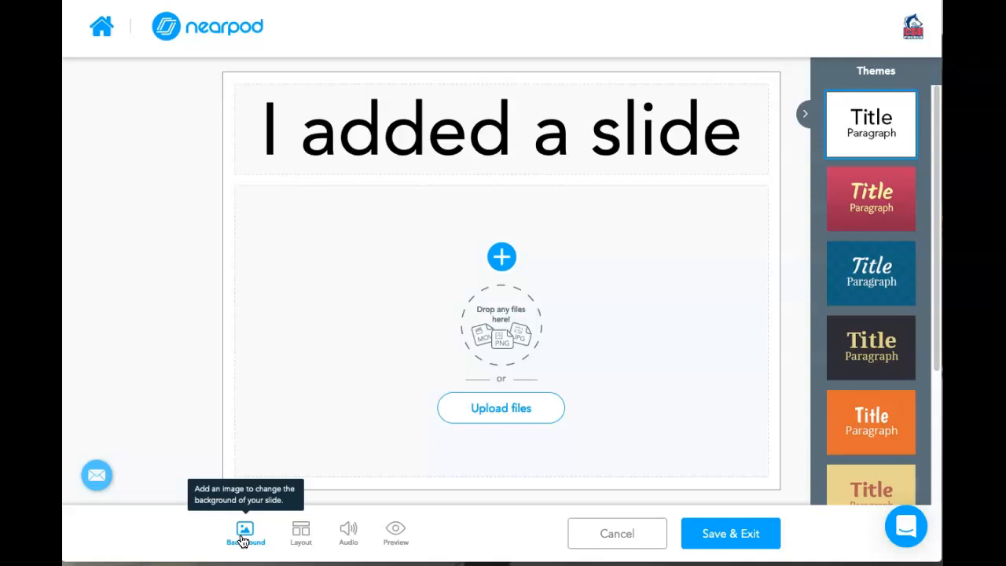
Try the Four elements layout on the new slide and look at its audio options.
{"action": "left_click", "coordinate": [303, 534]}
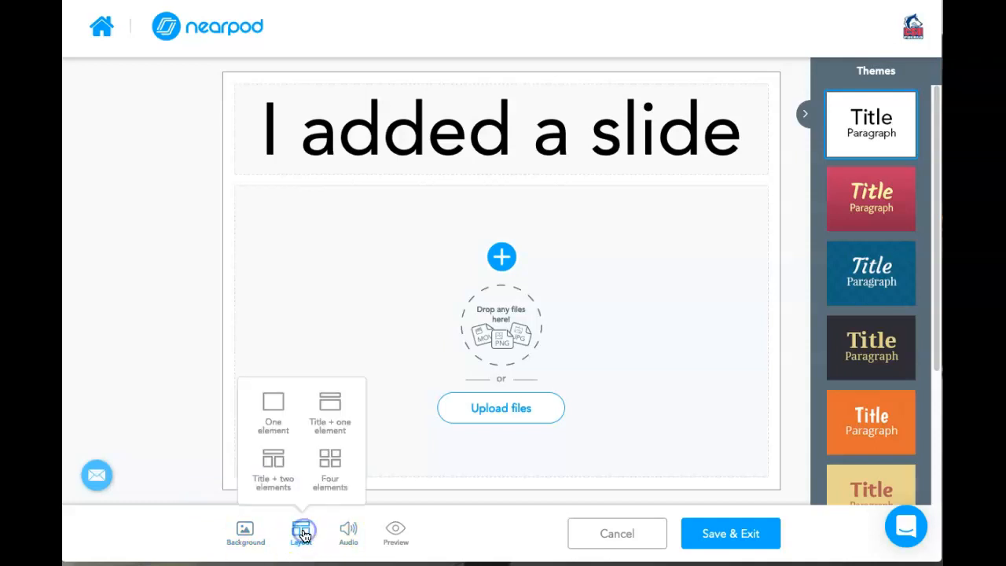
{"action": "left_click", "coordinate": [330, 464]}
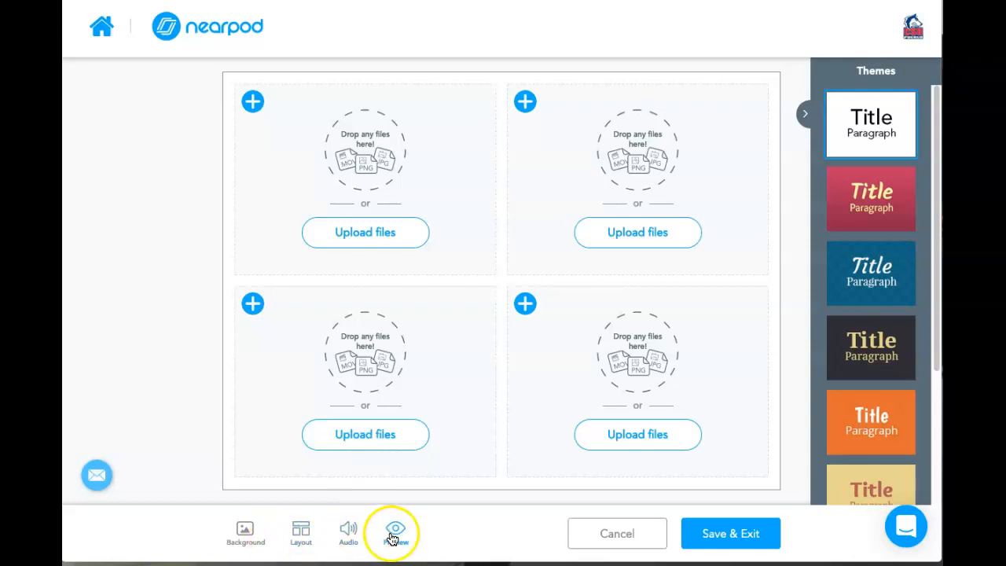
{"action": "left_click", "coordinate": [350, 536]}
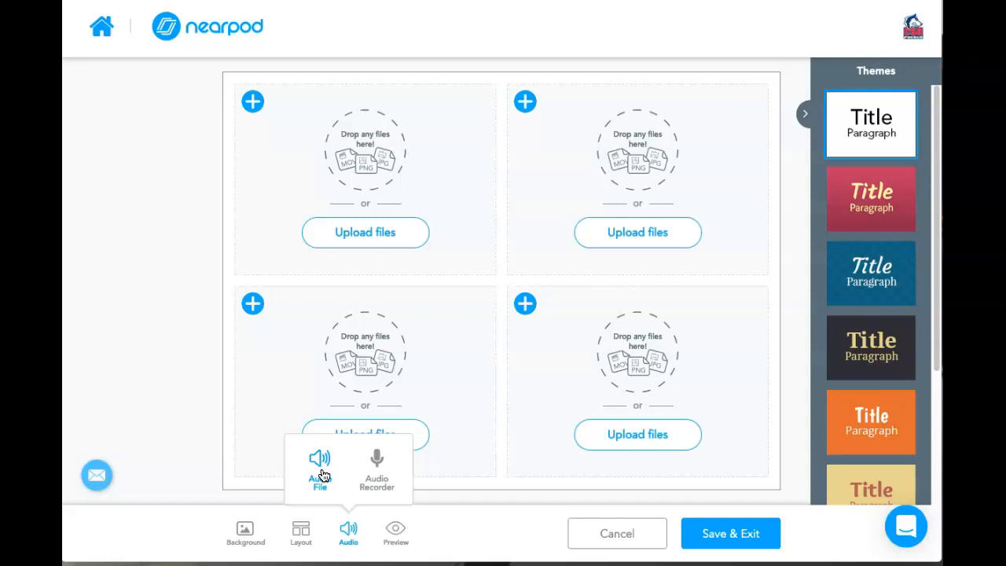
{"action": "left_click", "coordinate": [364, 478]}
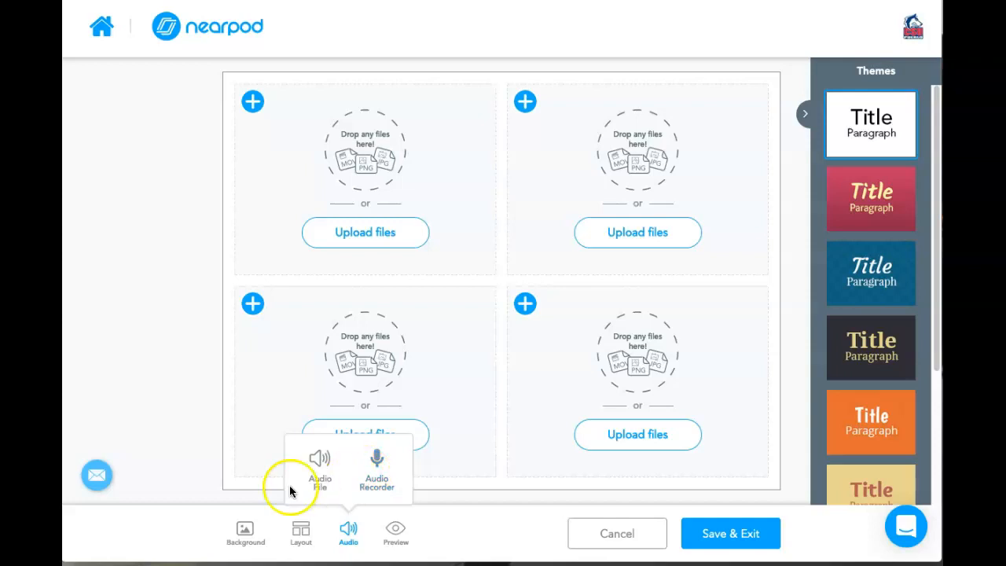
Restore the Title + one element layout on the new slide.
{"action": "left_click", "coordinate": [301, 535]}
{"action": "left_click", "coordinate": [323, 464]}
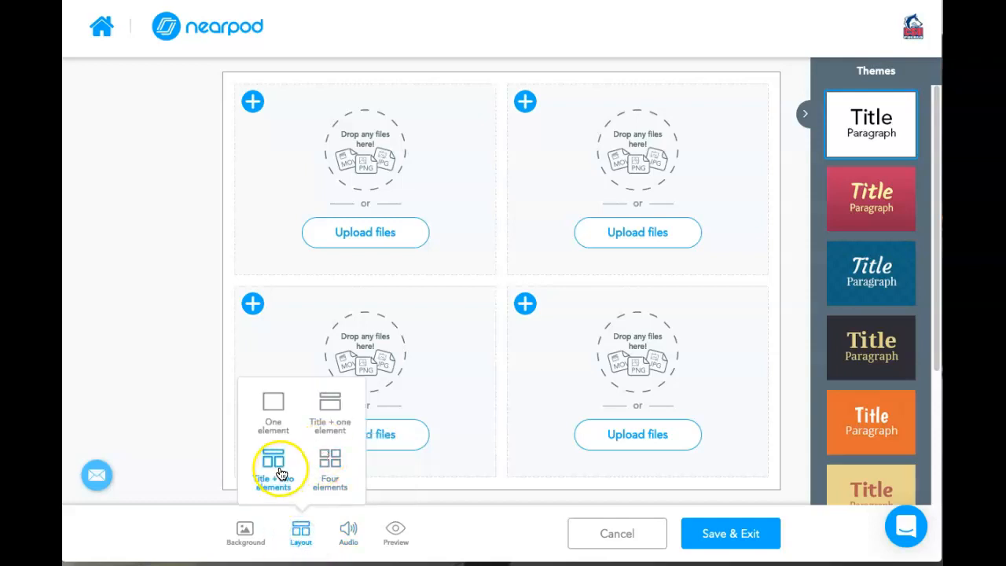
{"action": "left_click", "coordinate": [329, 405]}
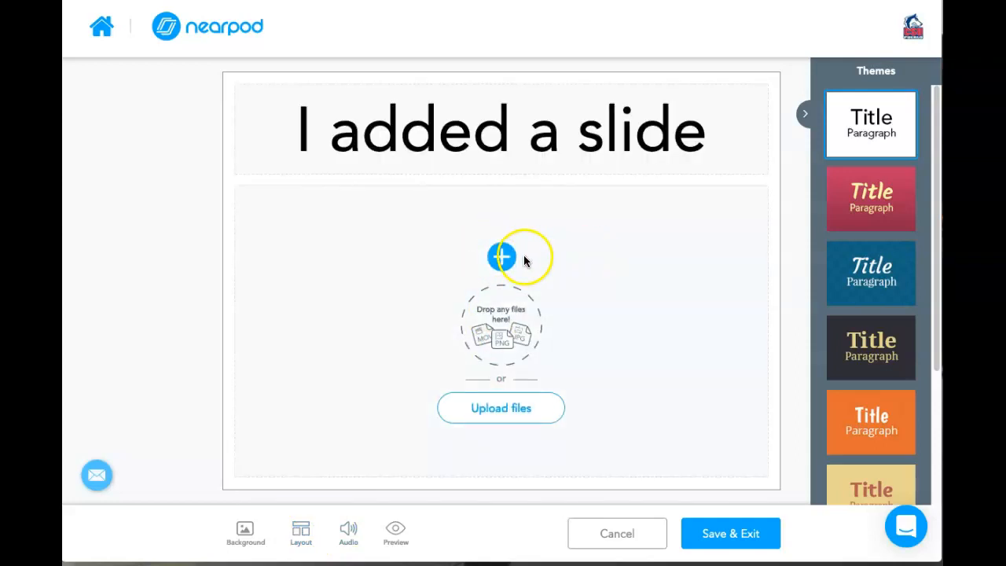
Try a text element in the slide body, look at its size and alignment options, and delete it.
{"action": "left_click", "coordinate": [503, 257]}
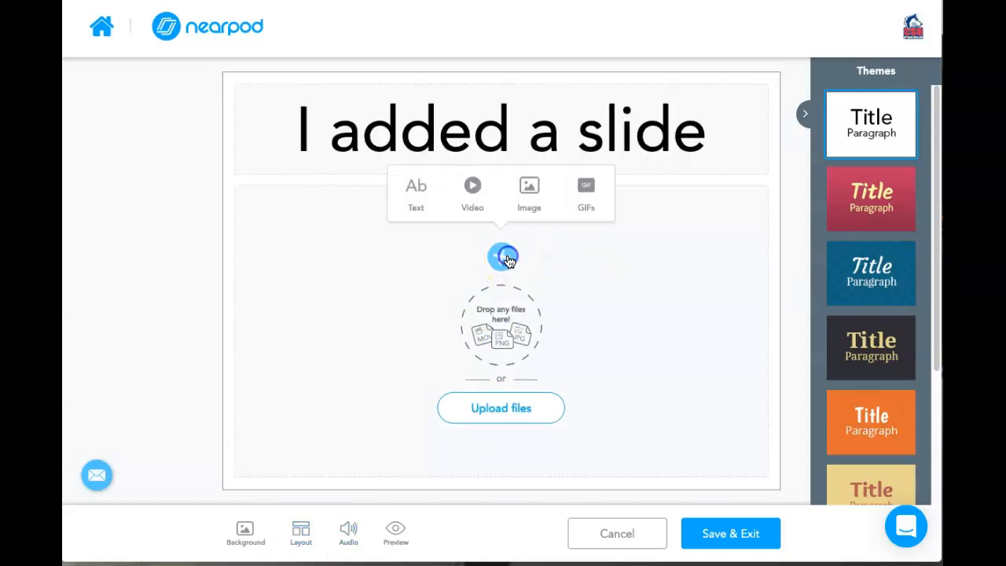
{"action": "left_click", "coordinate": [416, 191]}
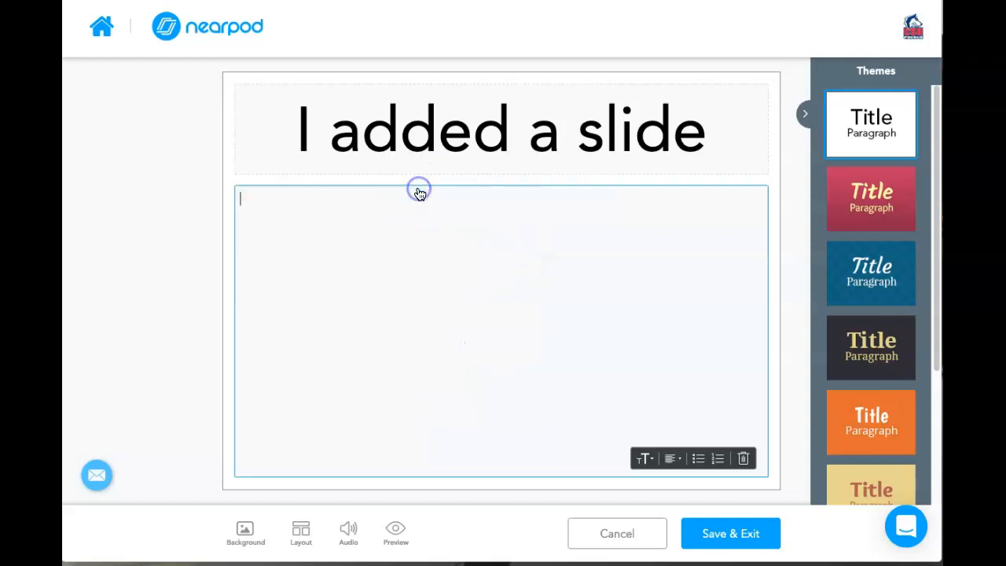
{"action": "left_click", "coordinate": [646, 458]}
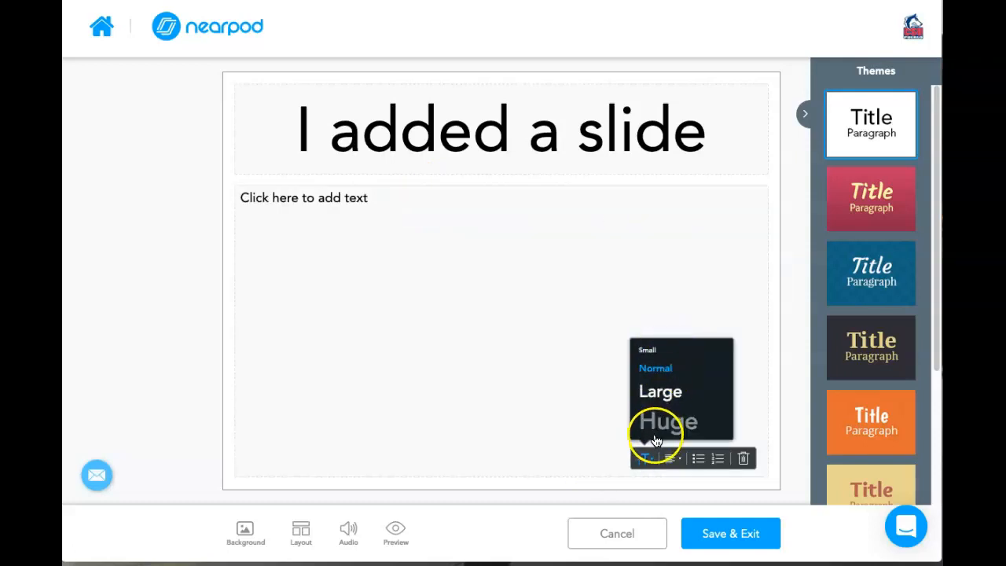
{"action": "left_click", "coordinate": [649, 456]}
{"action": "left_click", "coordinate": [673, 461]}
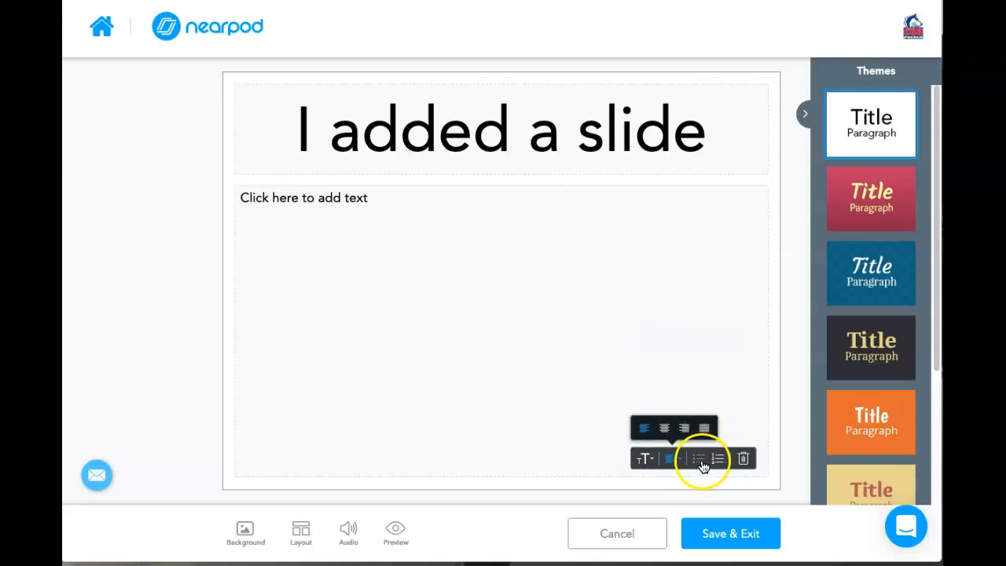
{"action": "left_click", "coordinate": [744, 376]}
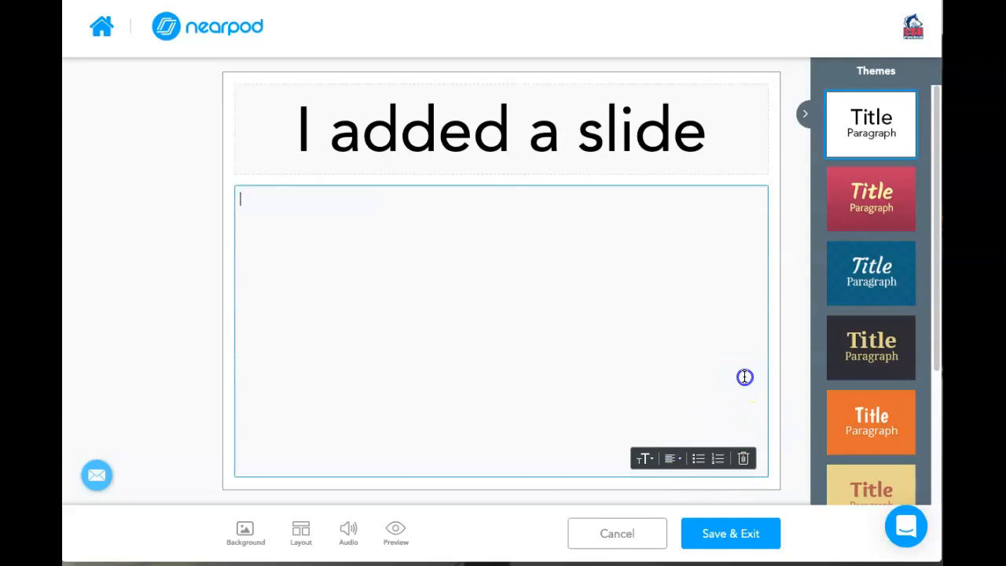
{"action": "left_click", "coordinate": [740, 459]}
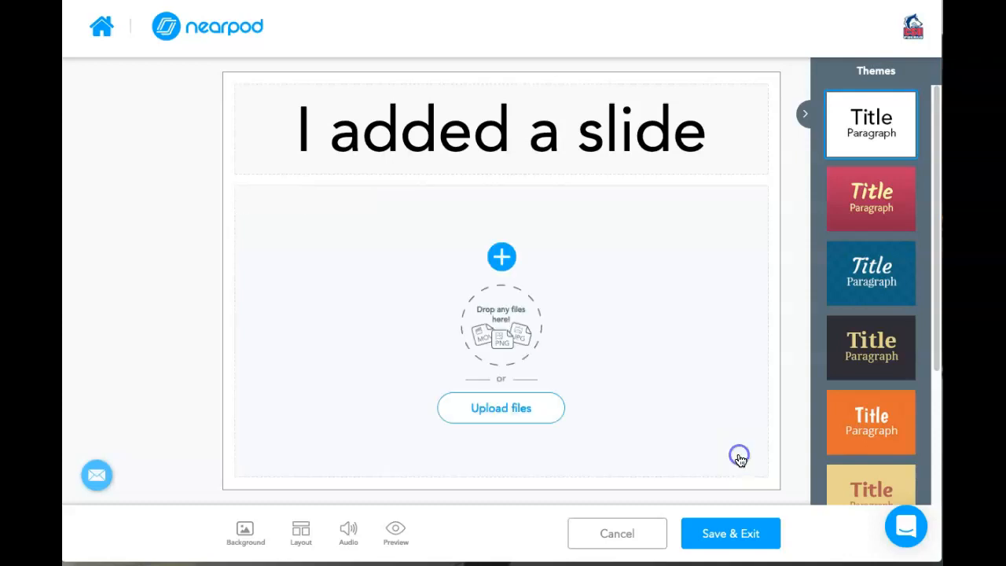
Add the text "I added text" to the slide body and save the slide into the lesson.
{"action": "left_click", "coordinate": [499, 255]}
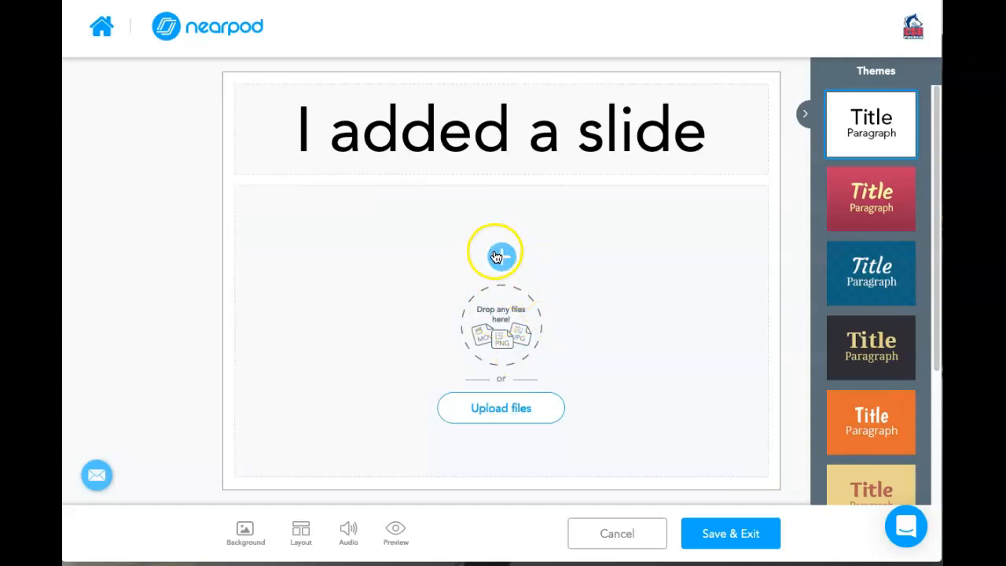
{"action": "left_click", "coordinate": [418, 191]}
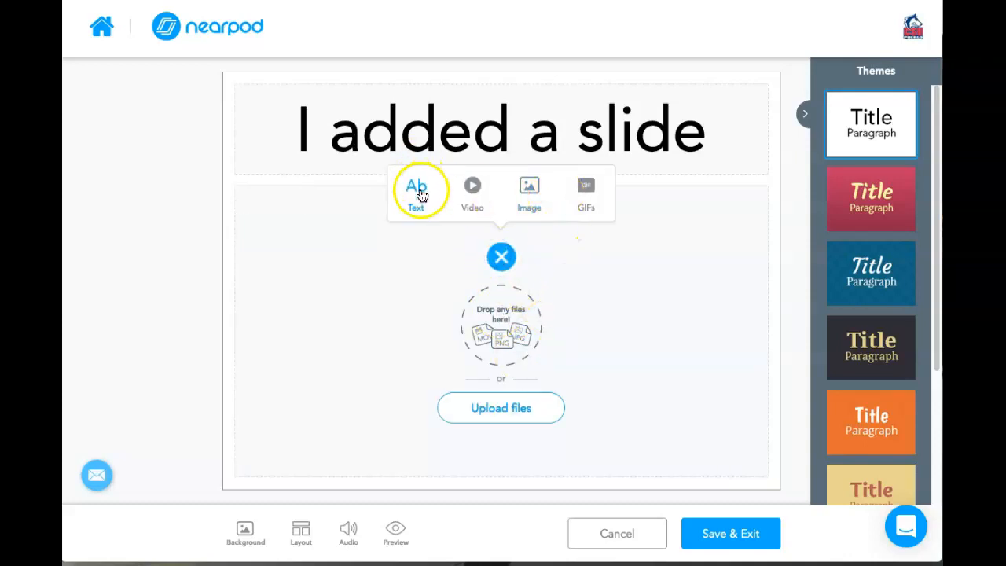
{"action": "type", "text": "I added text"}
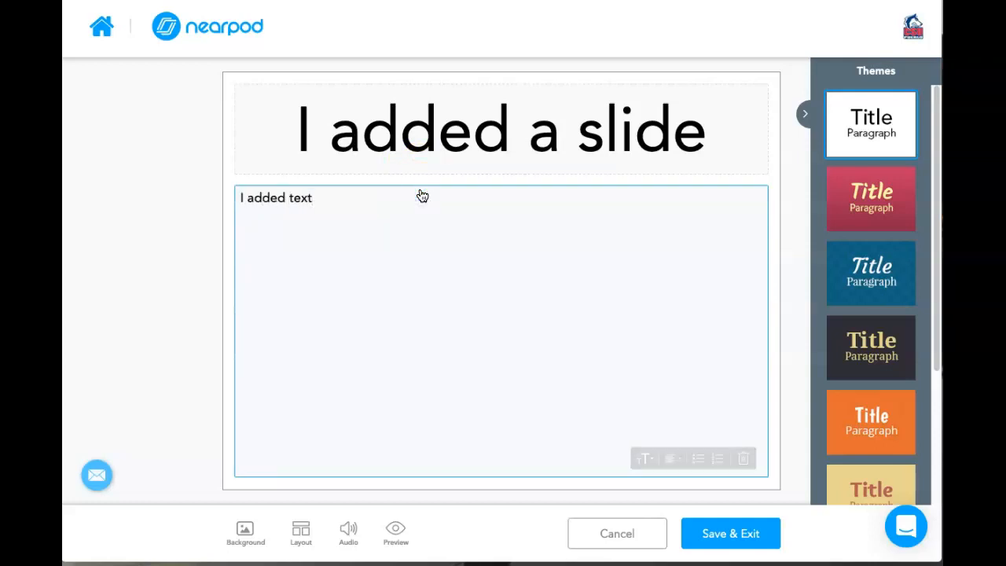
{"action": "left_click", "coordinate": [713, 533]}
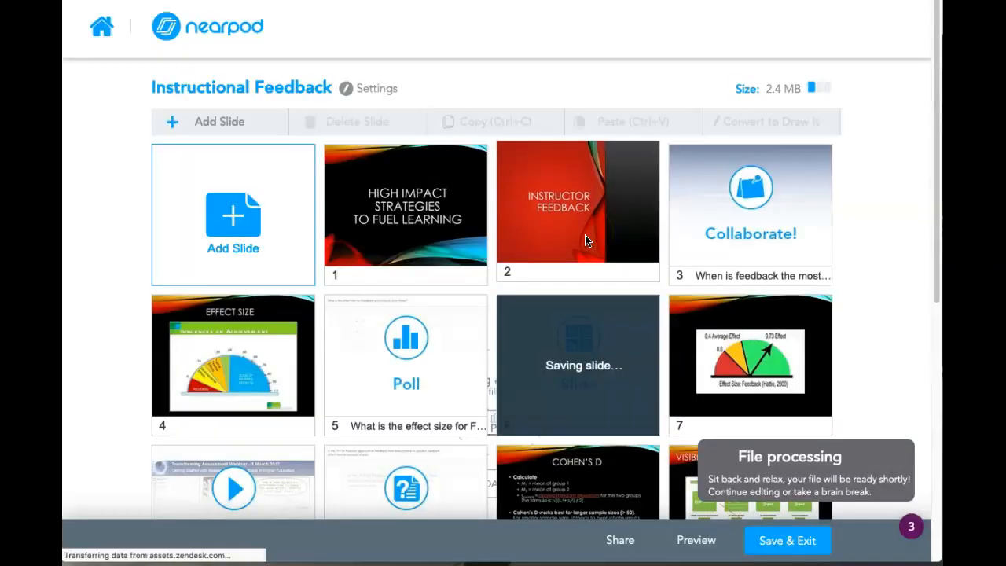
Open the High Impact Strategies to Fuel Learning slide for editing and look at its audio file and audio recorder options.
{"action": "left_click_drag", "start_coordinate": [936, 162], "coordinate": [924, 204]}
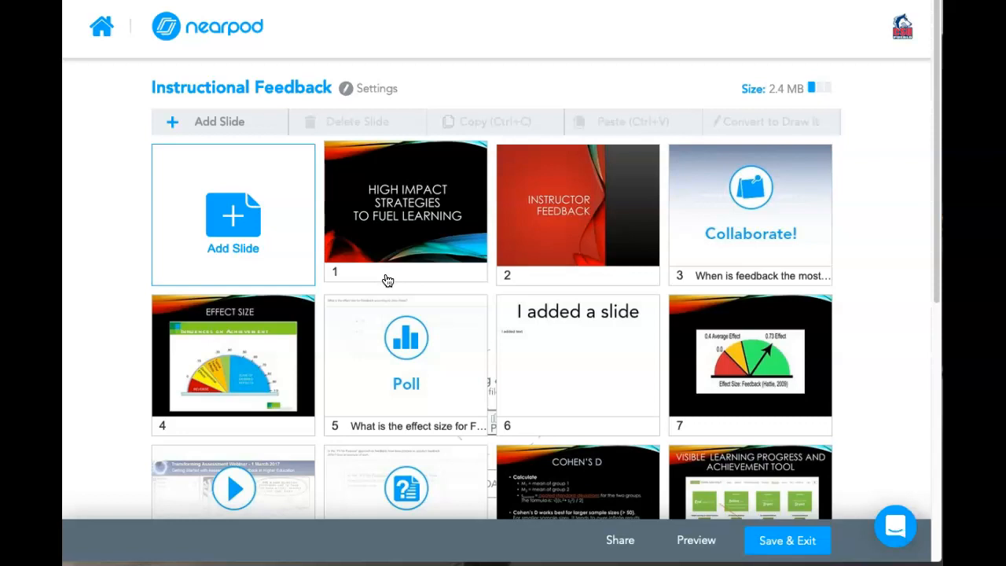
{"action": "double_click", "coordinate": [439, 238]}
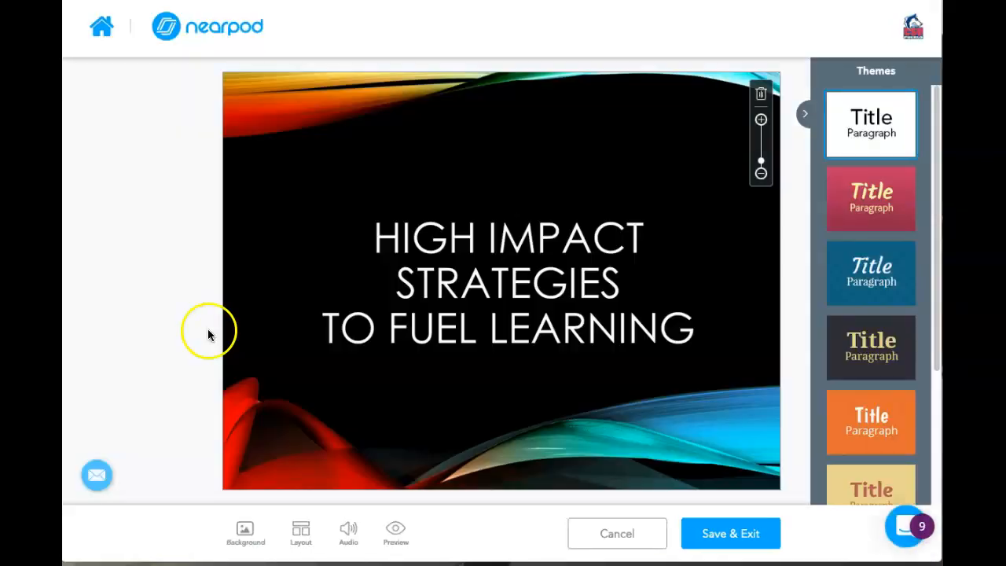
{"action": "left_click", "coordinate": [347, 533]}
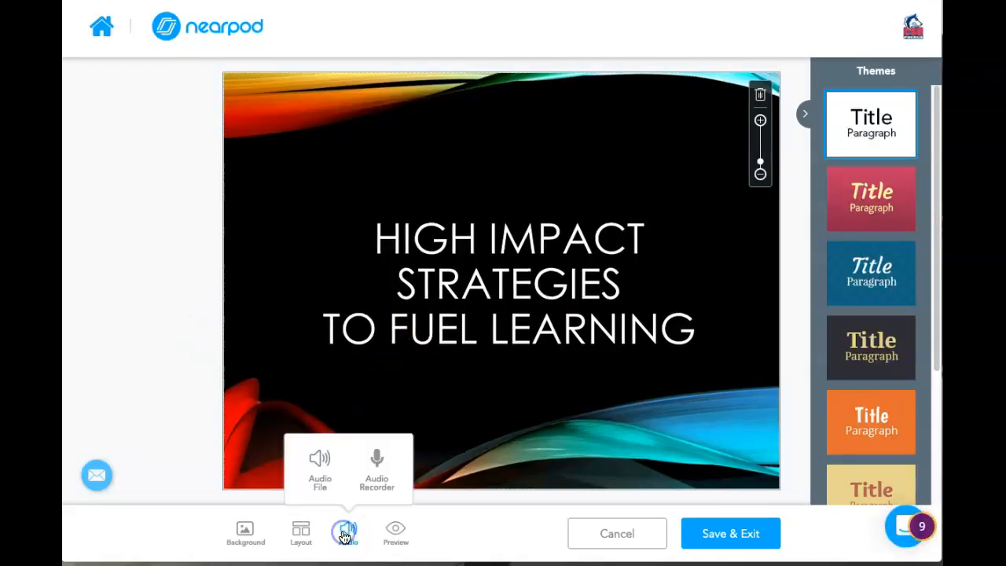
{"action": "left_click", "coordinate": [377, 468]}
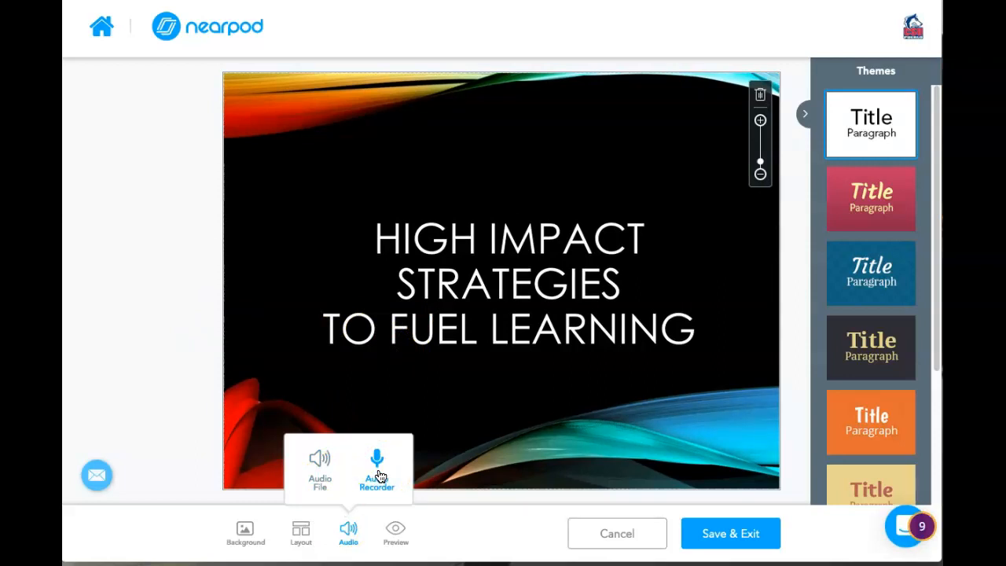
{"action": "left_click", "coordinate": [378, 472]}
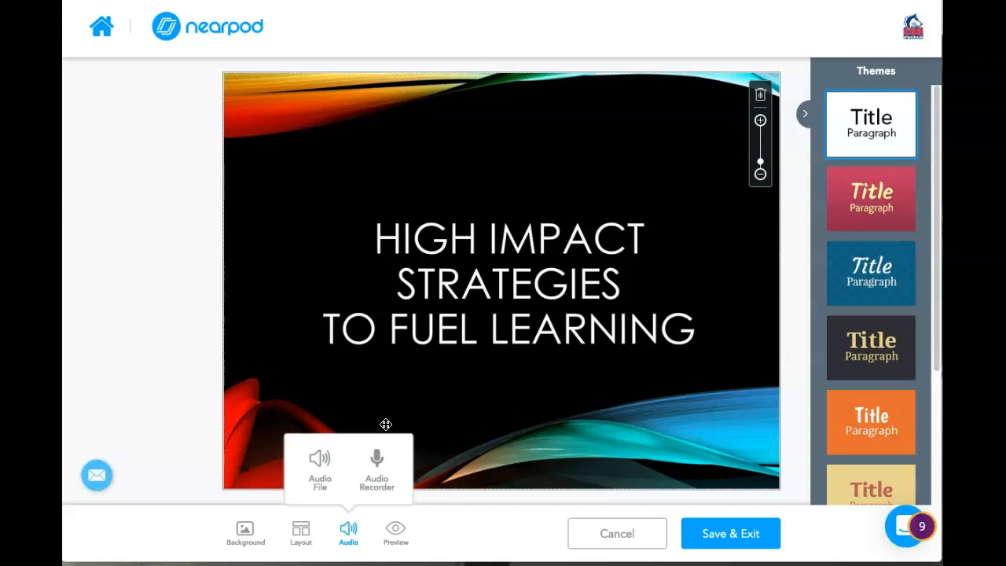
{"action": "left_click", "coordinate": [360, 466]}
Try the Four elements layout on the High Impact Strategies slide and discard the changes.
{"action": "left_click", "coordinate": [300, 536]}
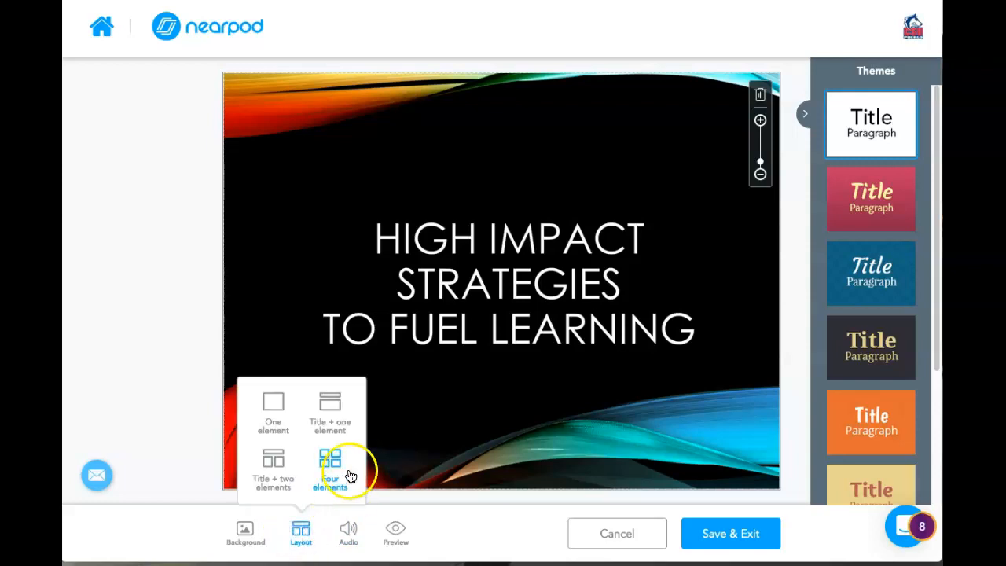
{"action": "left_click", "coordinate": [338, 462]}
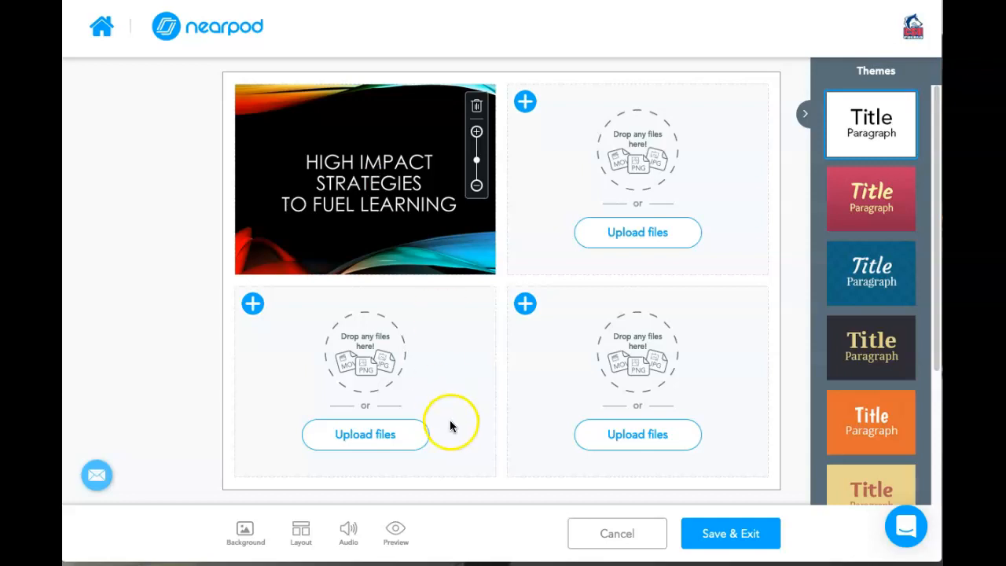
{"action": "left_click", "coordinate": [607, 534]}
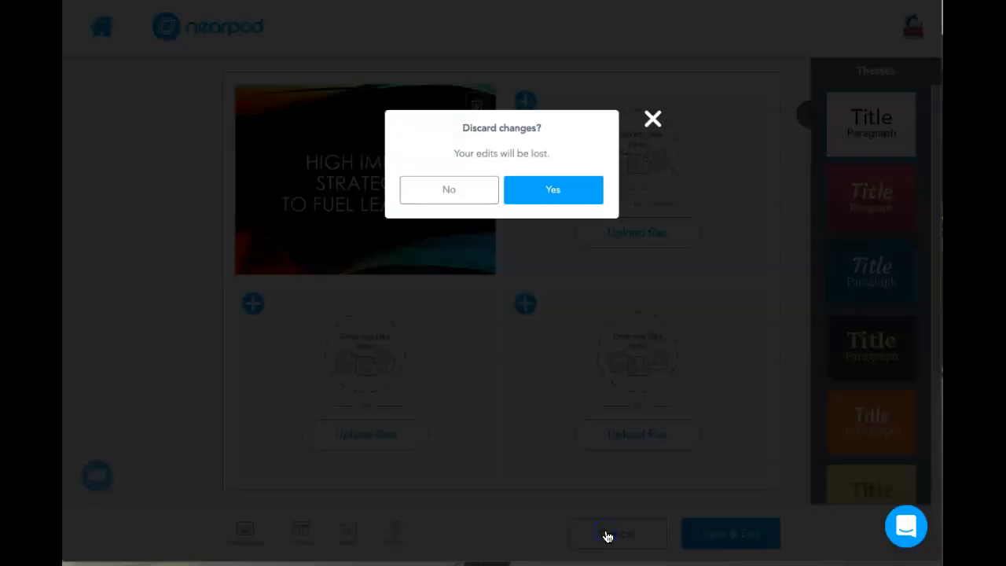
{"action": "left_click", "coordinate": [539, 195]}
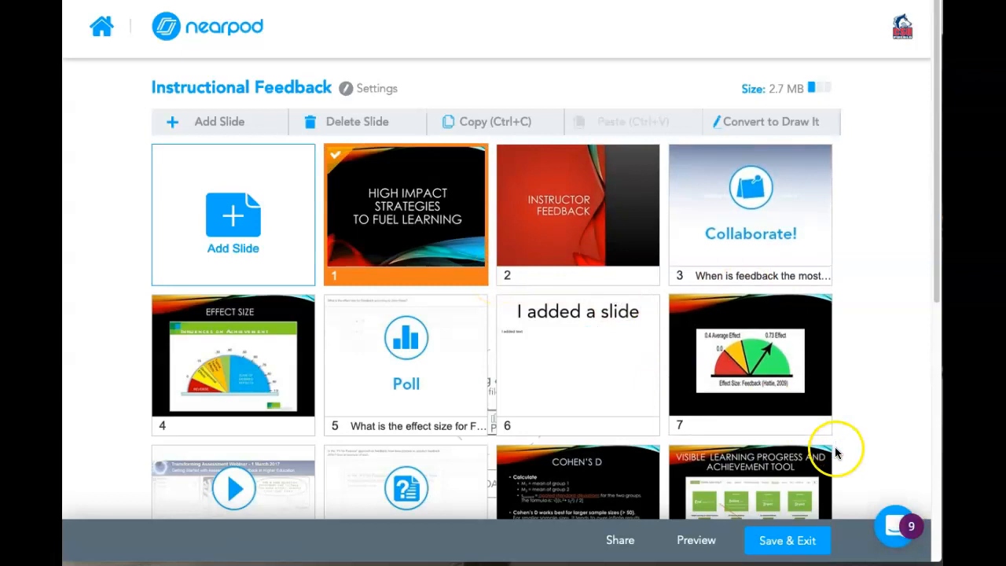
Save the lesson and launch Instructional Feedback from the library as a live lesson, dismissing the student join code.
{"action": "left_click", "coordinate": [774, 542]}
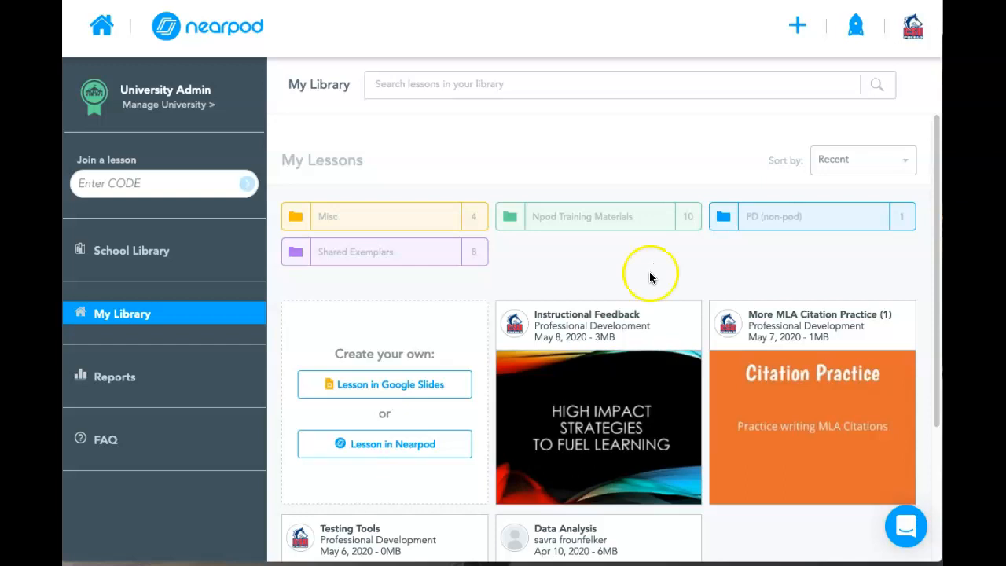
{"action": "mouse_move", "coordinate": [624, 341]}
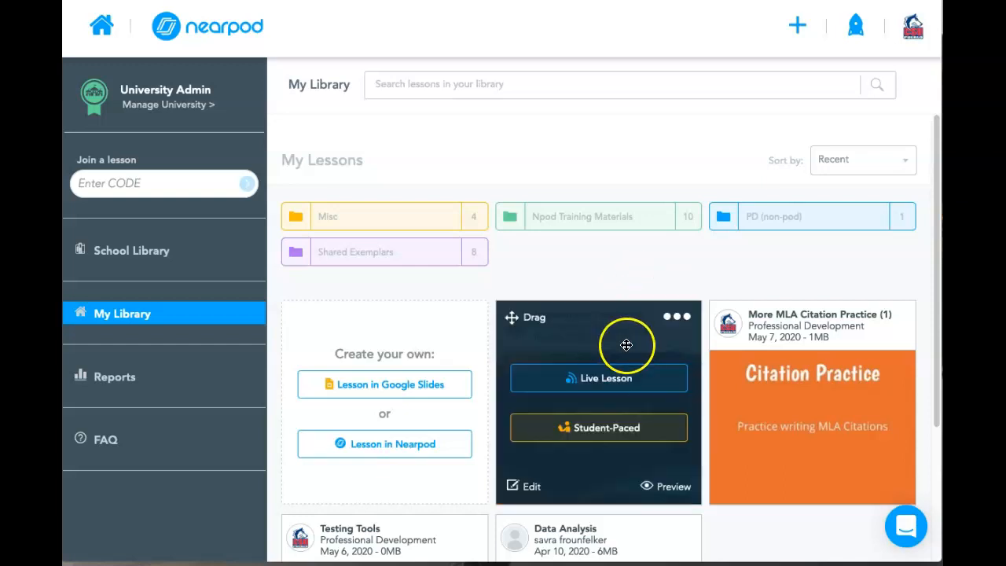
{"action": "left_click", "coordinate": [589, 384]}
{"action": "left_click", "coordinate": [583, 380]}
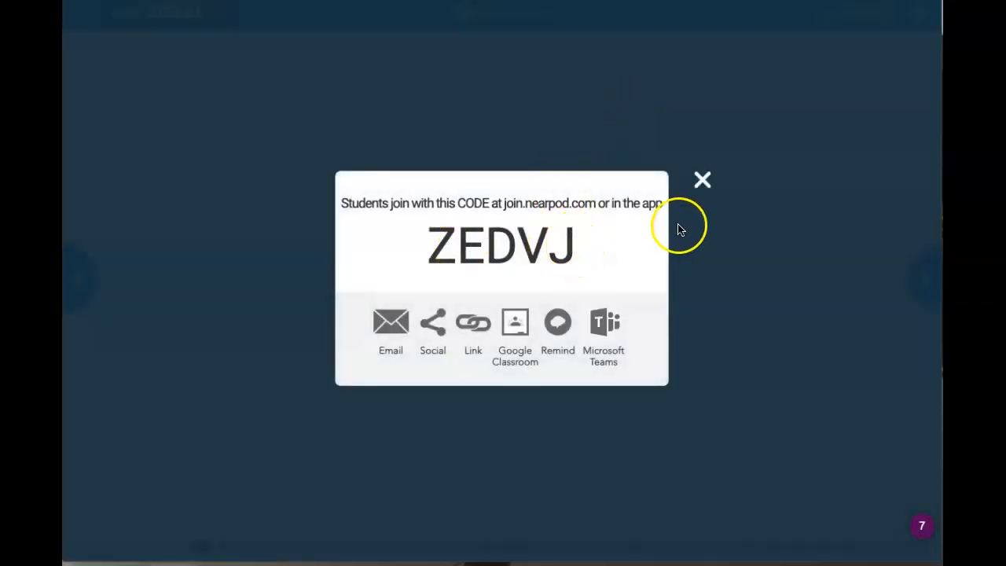
{"action": "left_click", "coordinate": [702, 180]}
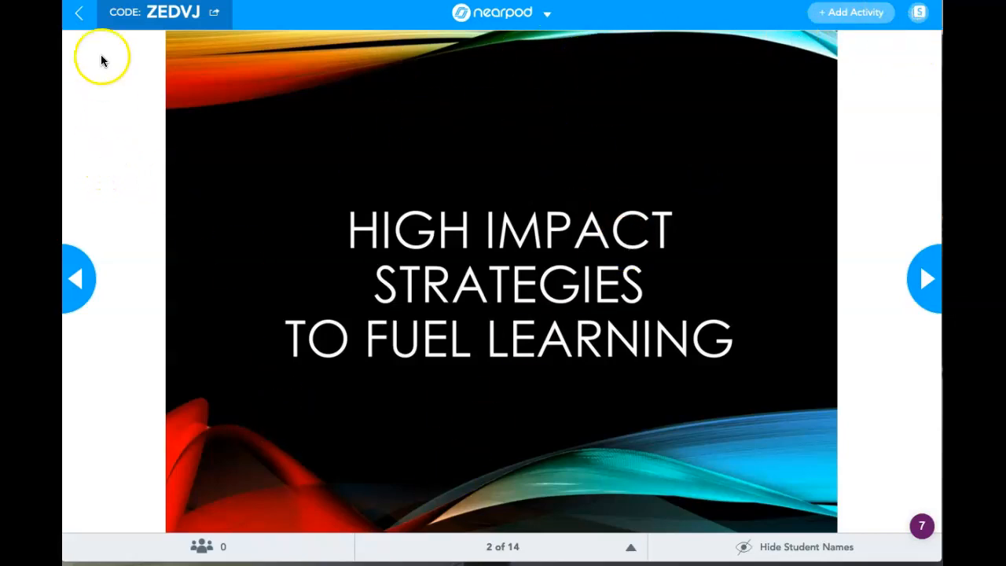
Leave the live session and return to the lesson library.
{"action": "left_click", "coordinate": [82, 15]}
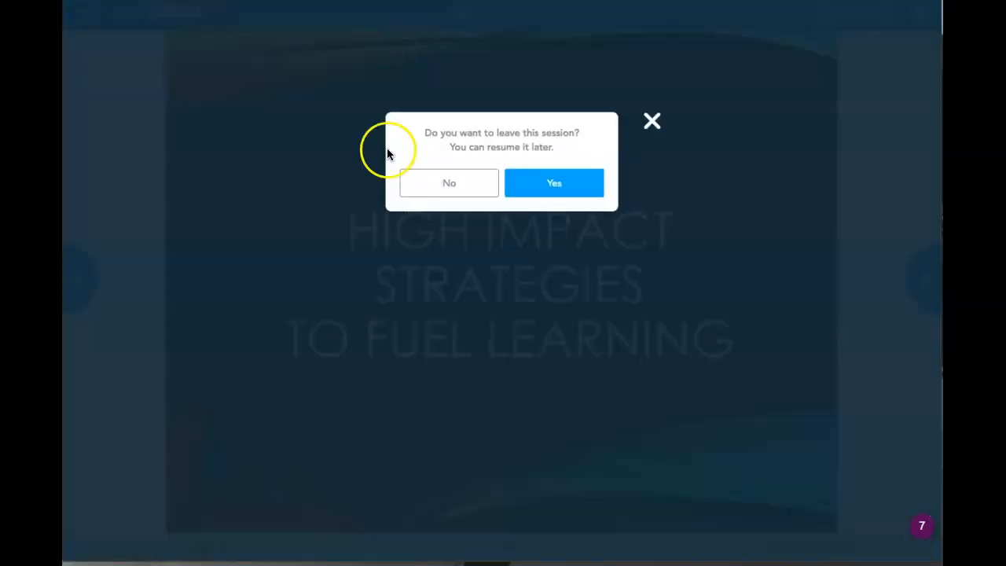
{"action": "left_click", "coordinate": [542, 190]}
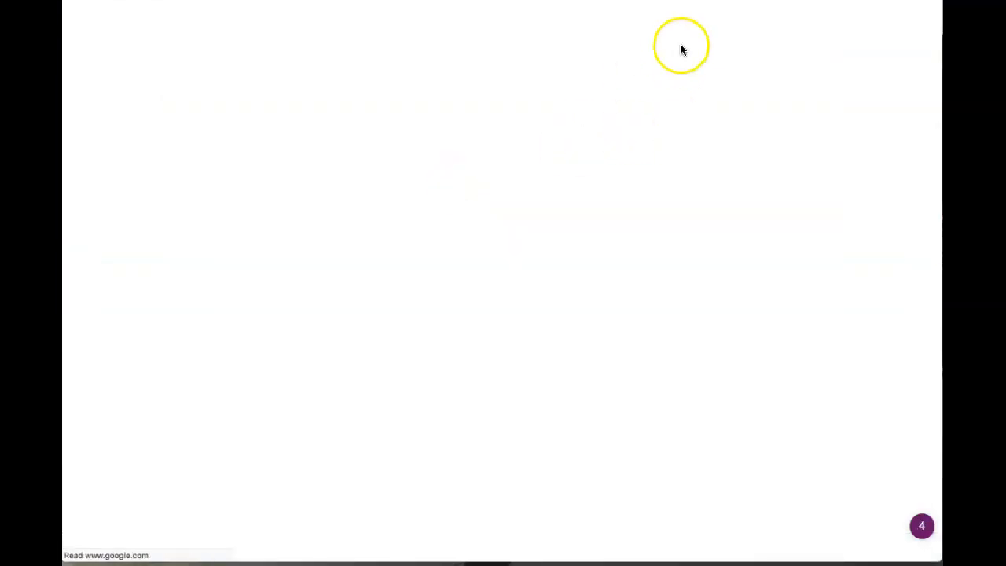
{"action": "mouse_move", "coordinate": [559, 332]}
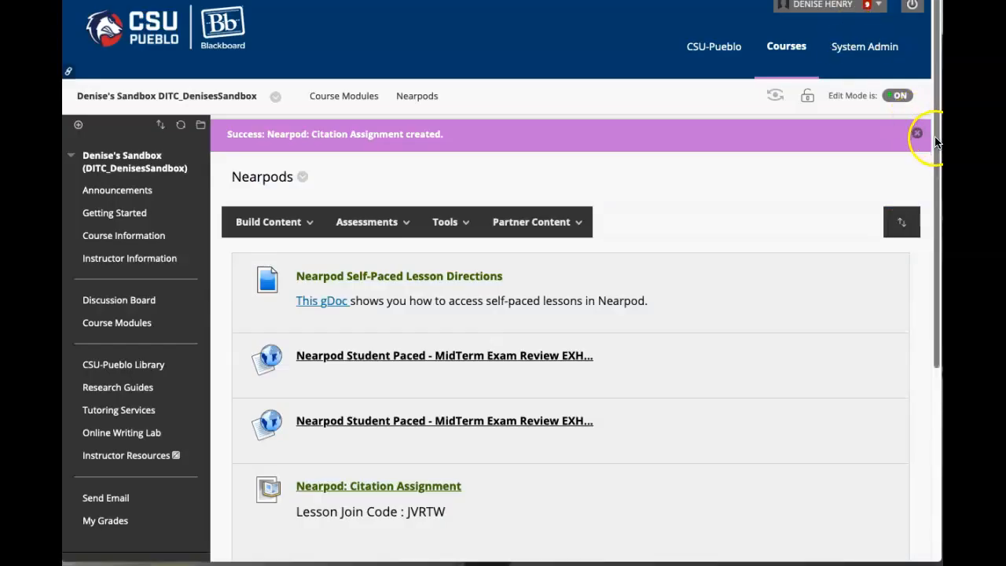
Switch to the Blackboard course's Nearpods page and move Nearpod: Citation Assignment above the two MidTerm Exam Review links.
{"action": "scroll", "coordinate": [935, 141], "scroll_direction": "down", "scroll_amount": 1}
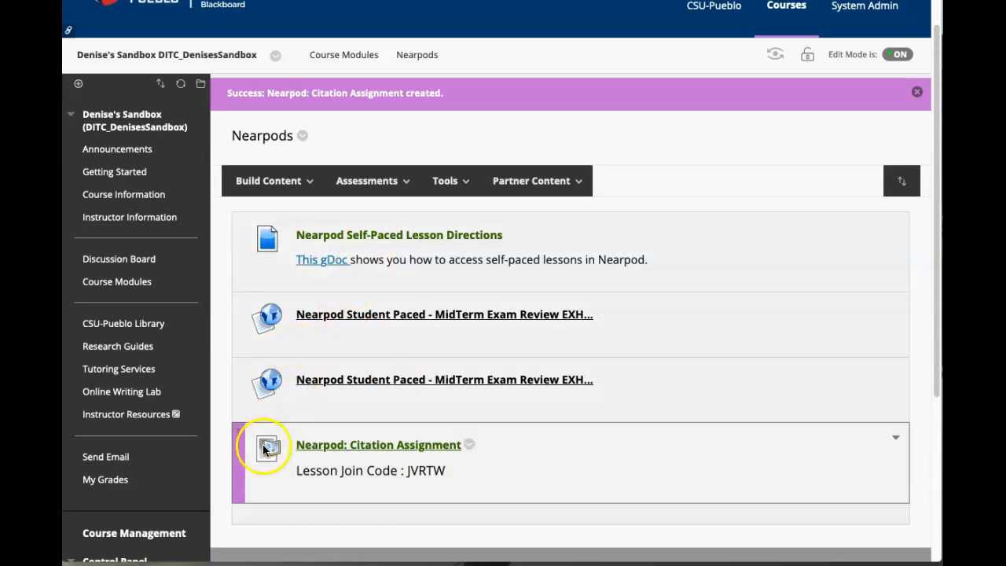
{"action": "left_click_drag", "start_coordinate": [233, 460], "coordinate": [241, 319]}
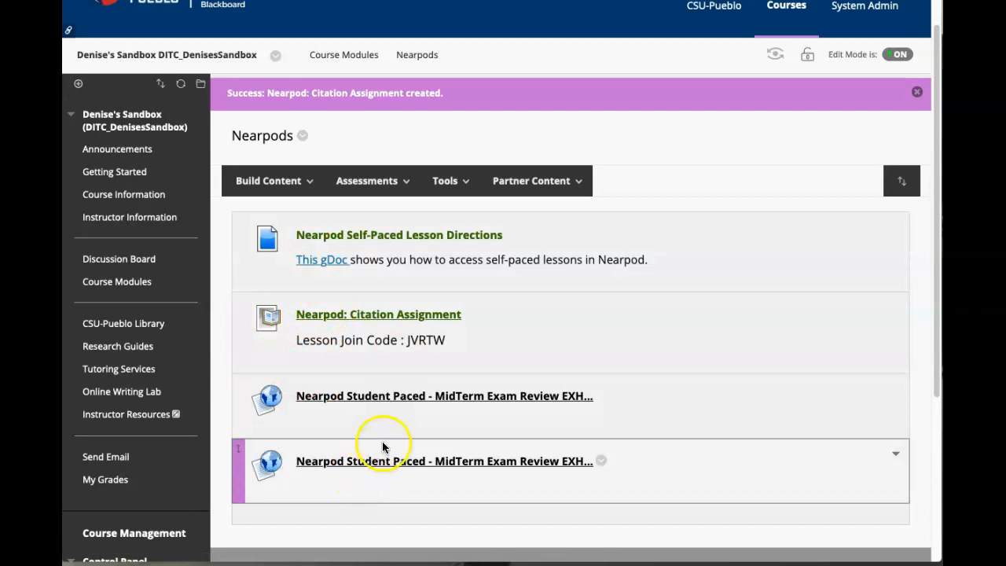
Add a Nearpod Lesson Direct Link to the Nearpods page for the library's Draw It lesson as a Live Lesson.
{"action": "left_click", "coordinate": [276, 184]}
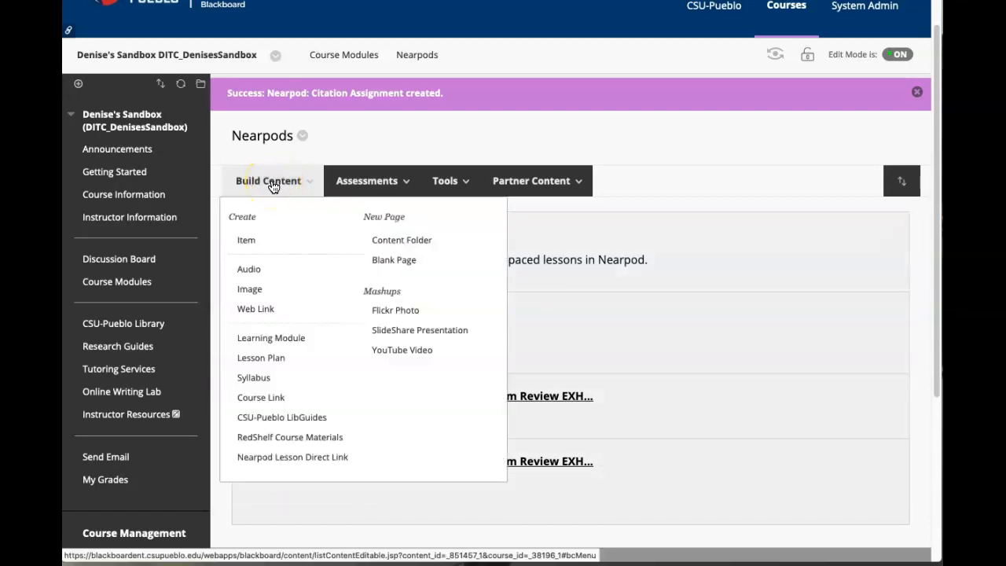
{"action": "left_click", "coordinate": [285, 458]}
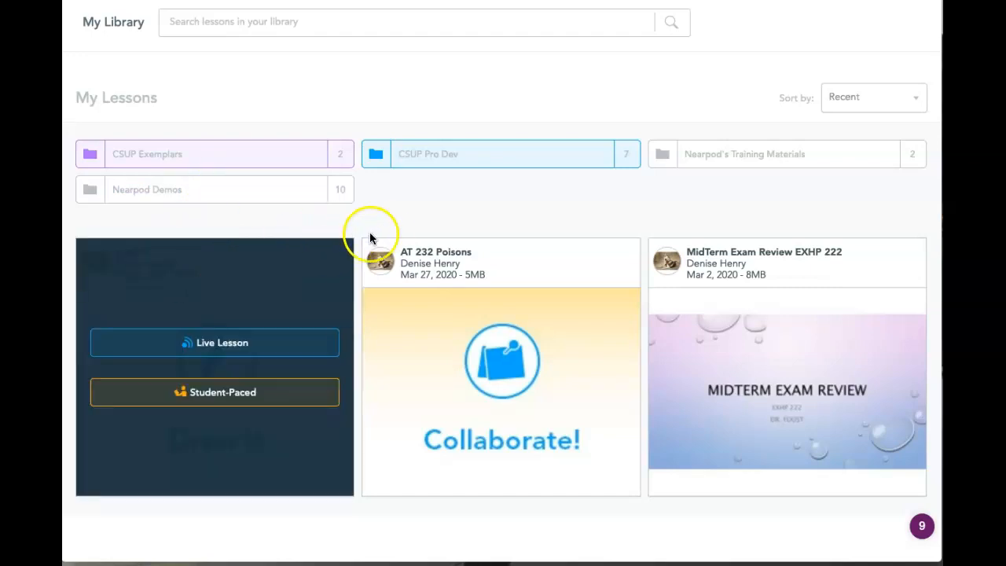
{"action": "left_click", "coordinate": [216, 343]}
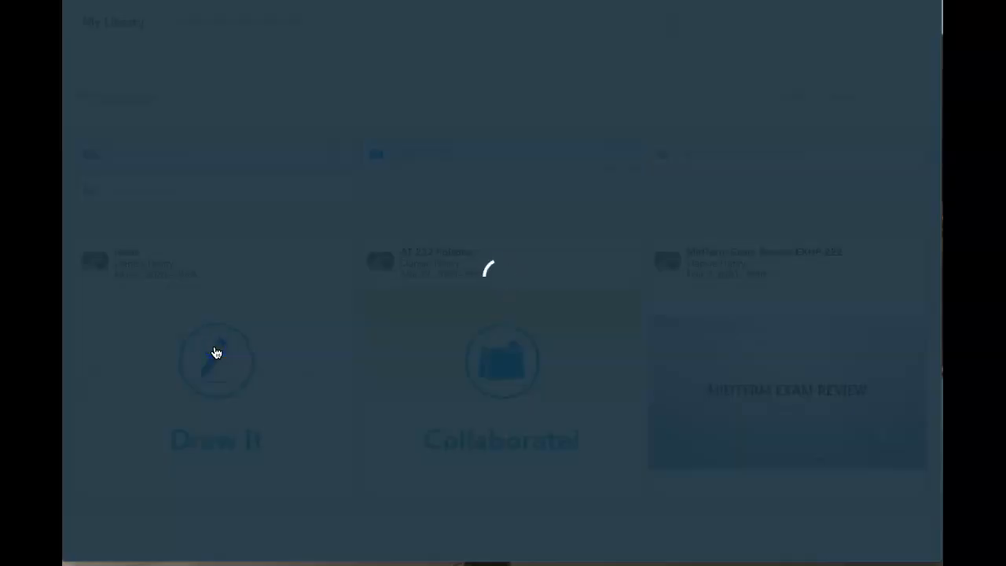
{"action": "left_click", "coordinate": [487, 176]}
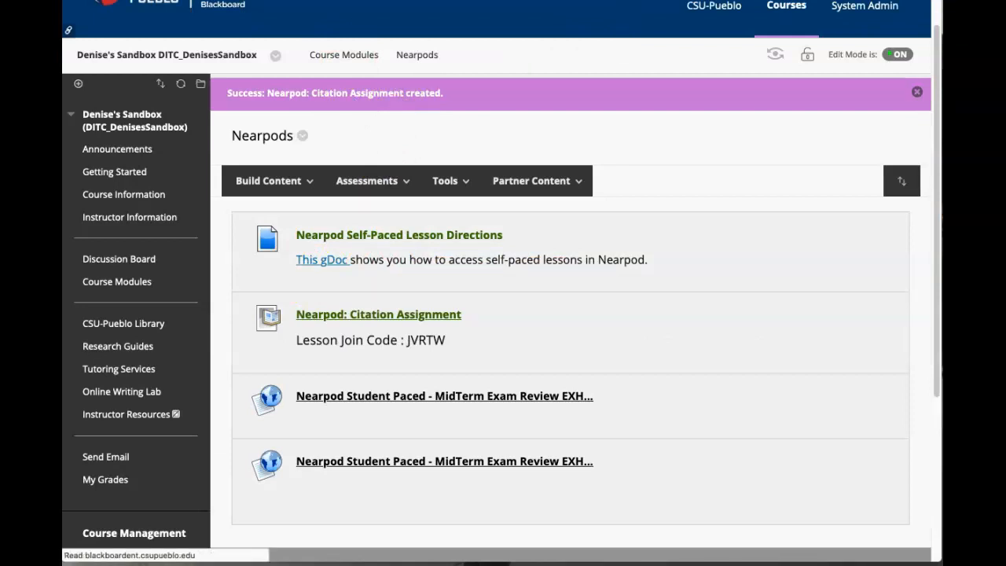
{"action": "left_click", "coordinate": [268, 152]}
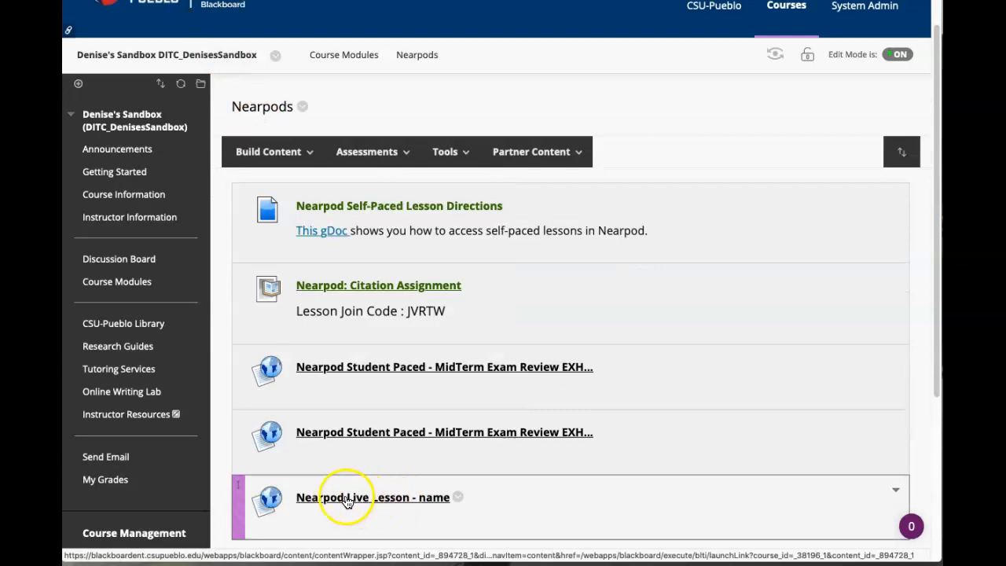
{"action": "left_click", "coordinate": [351, 499]}
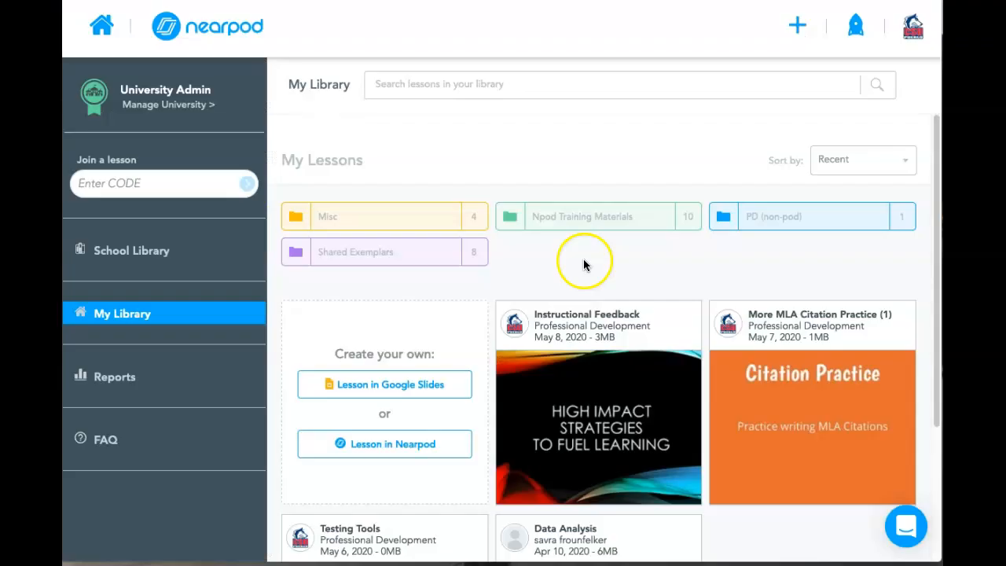